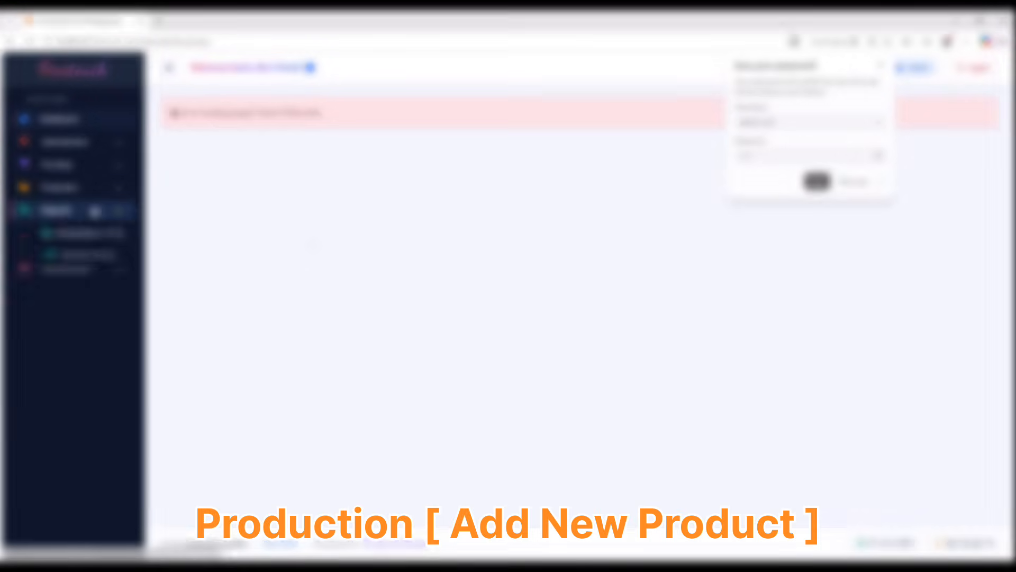
# Dismiss the browser's password-saving prompt and open the production page for adding a new product.
pyautogui.click(854, 181)
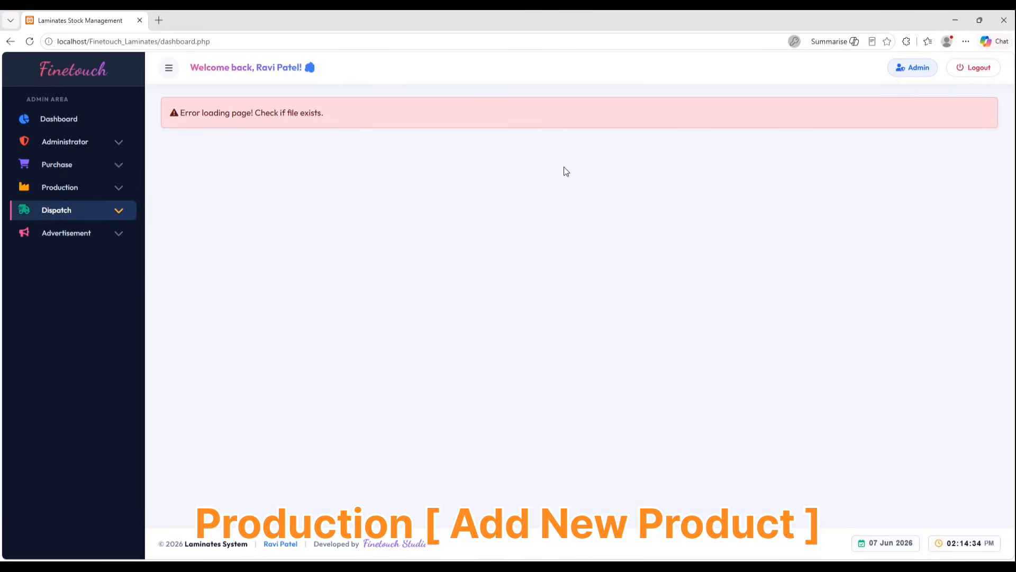
pyautogui.click(78, 189)
pyautogui.click(84, 206)
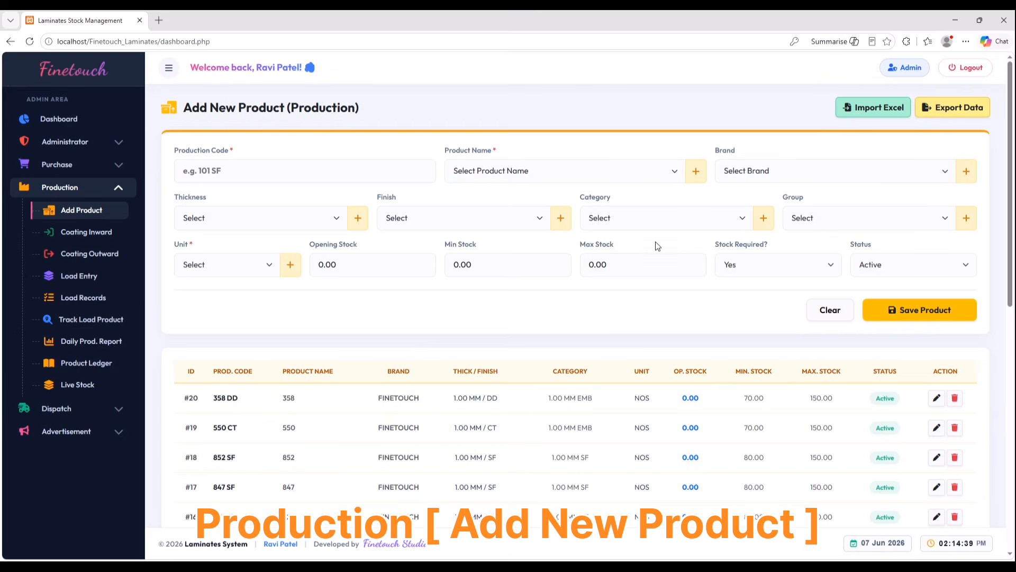
pyautogui.scroll(-5, 779, 287)
pyautogui.scroll(5, 768, 301)
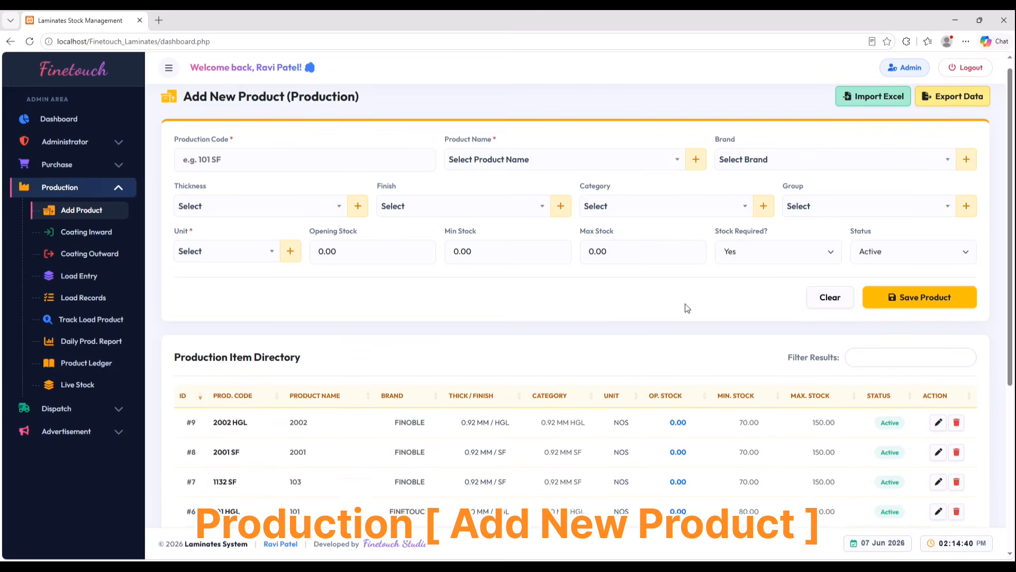
# Enter 2008 SF as the production code of the new product.
pyautogui.click(214, 169)
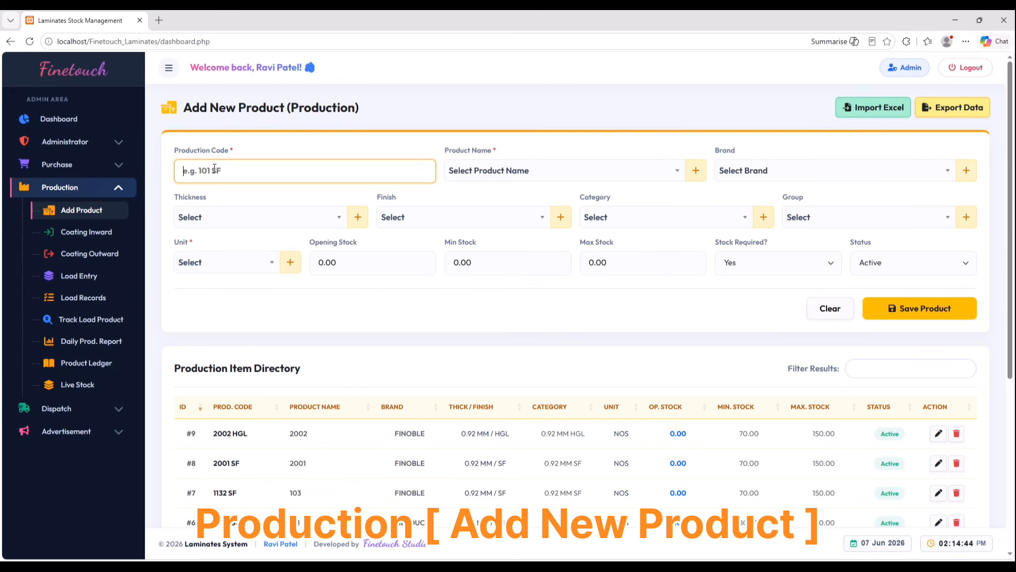
pyautogui.write('2008 SF')
pyautogui.press('Tab')
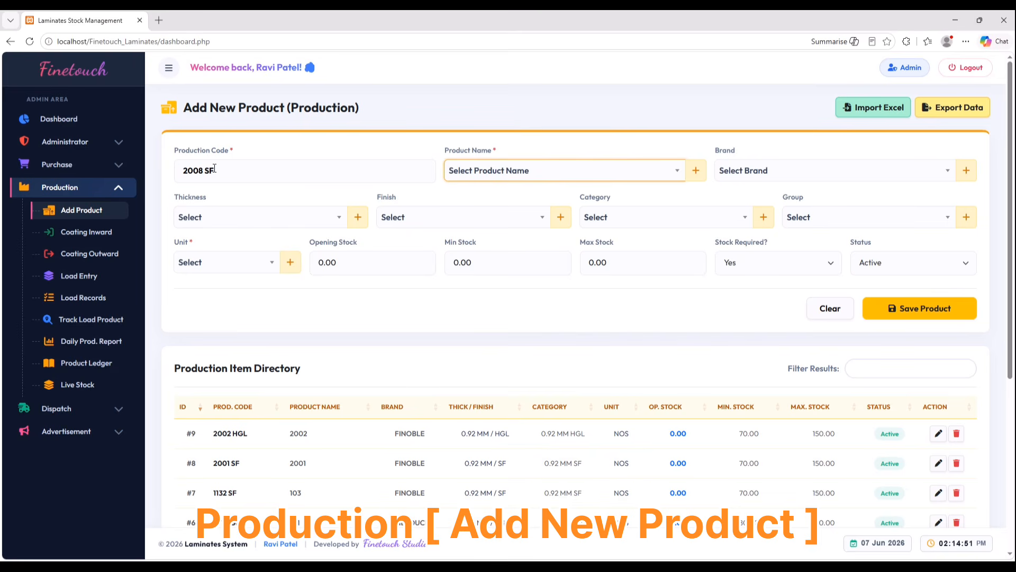
# Create the new product name 2008 for this production item, since the existing names do not include it.
pyautogui.click(488, 179)
pyautogui.scroll(-5, 513, 249)
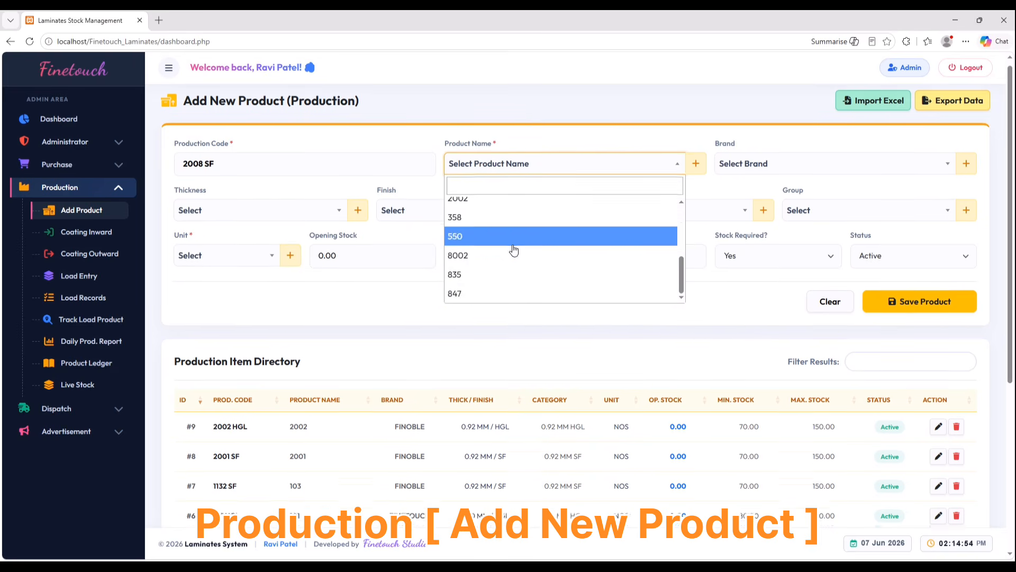
pyautogui.scroll(5, 513, 251)
pyautogui.scroll(2, 513, 251)
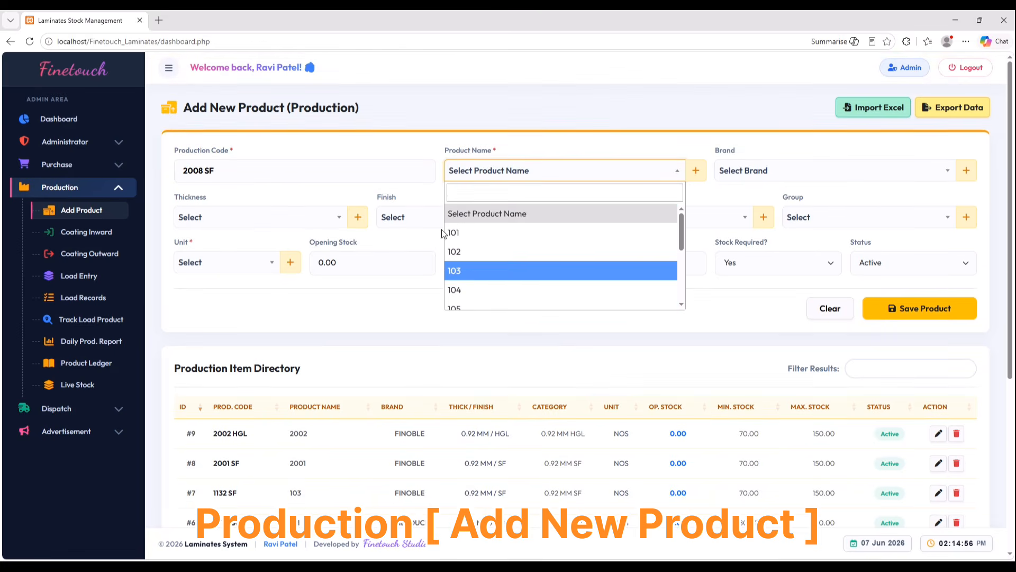
pyautogui.click(694, 170)
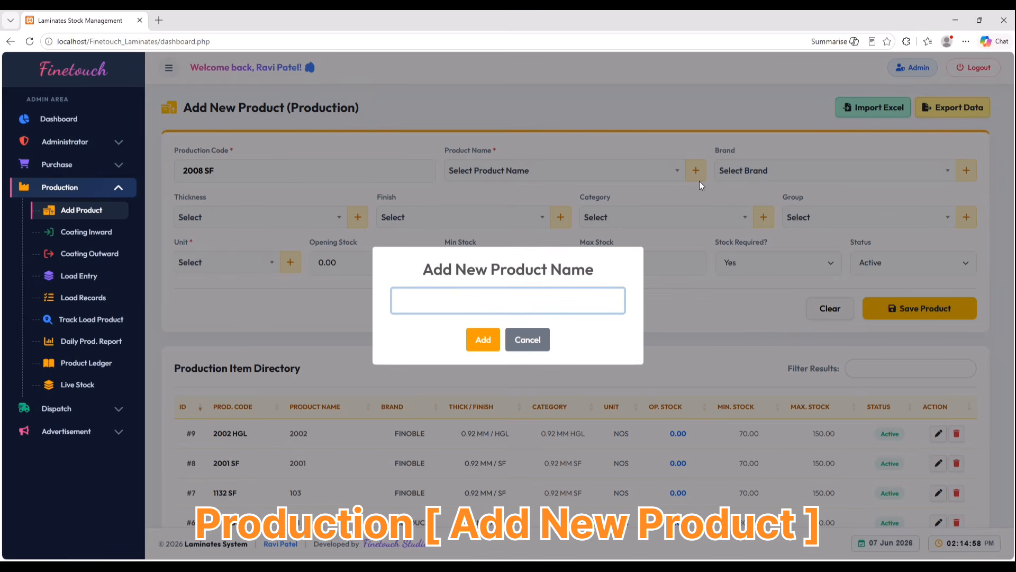
pyautogui.click(494, 336)
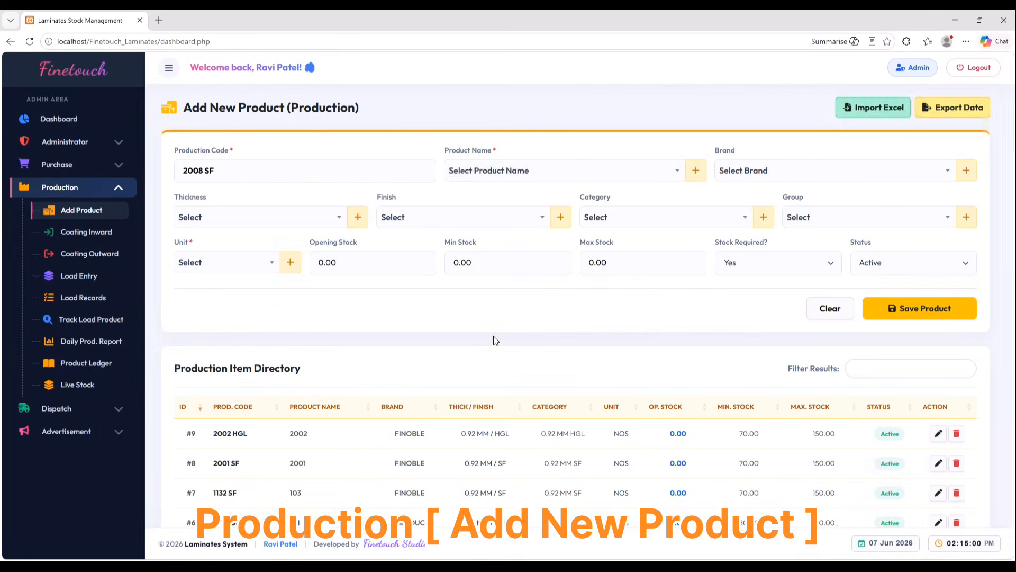
# Set the new product's brand to FINOBLE, thickness to 0.92 MM and finish to SF.
pyautogui.click(777, 174)
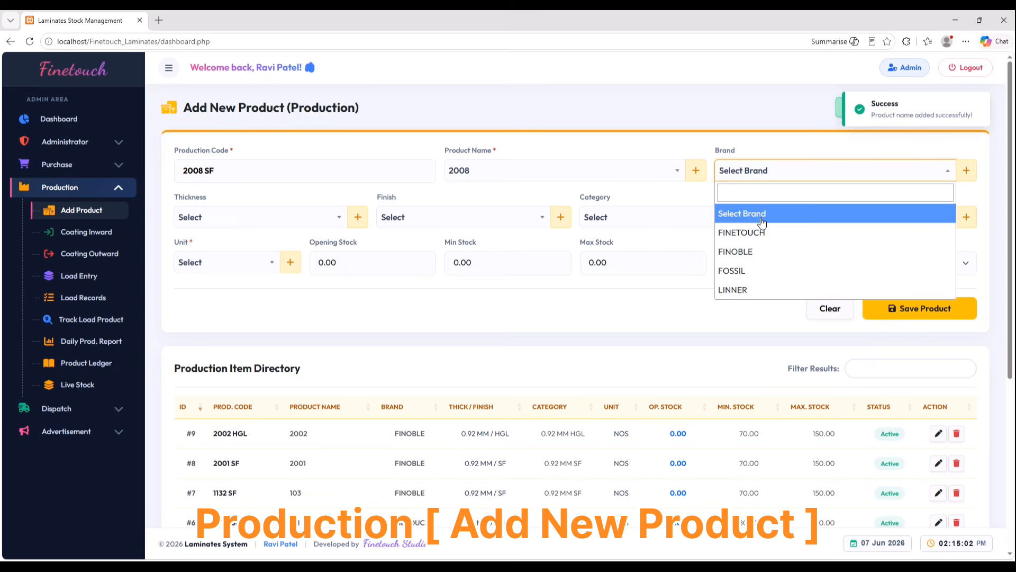
pyautogui.click(758, 252)
pyautogui.click(266, 226)
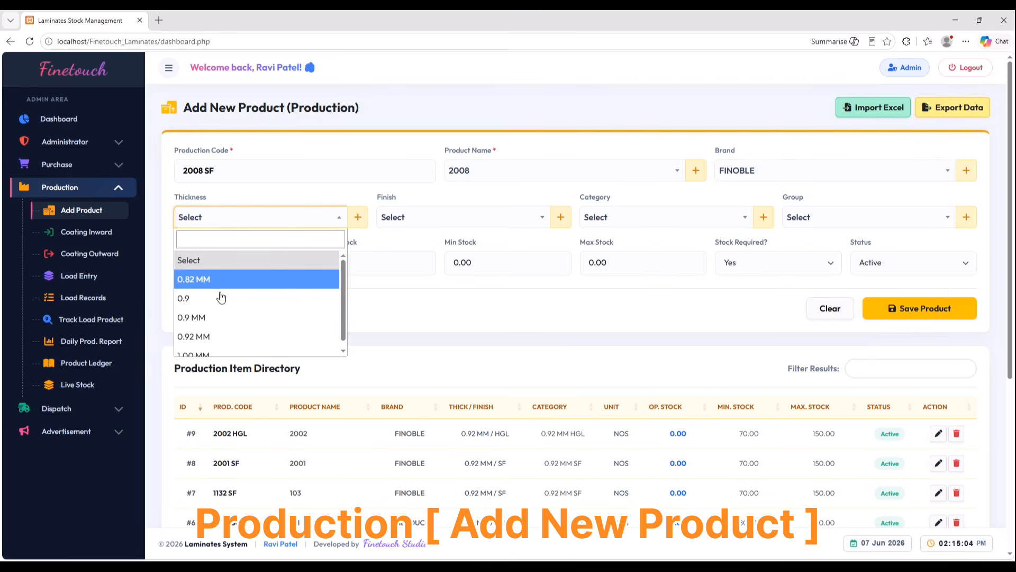
pyautogui.click(216, 337)
pyautogui.click(440, 230)
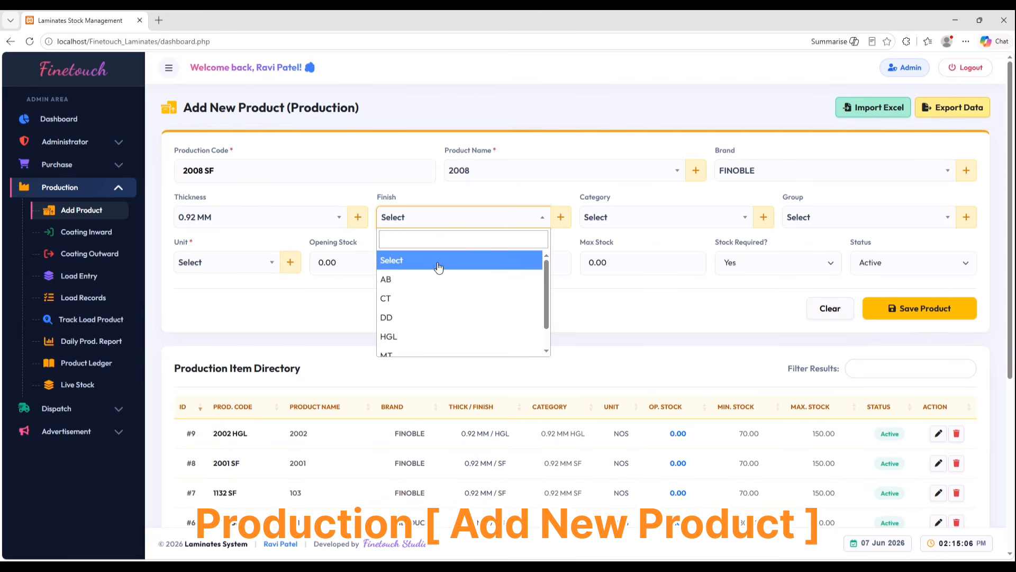
pyautogui.scroll(-1, 437, 307)
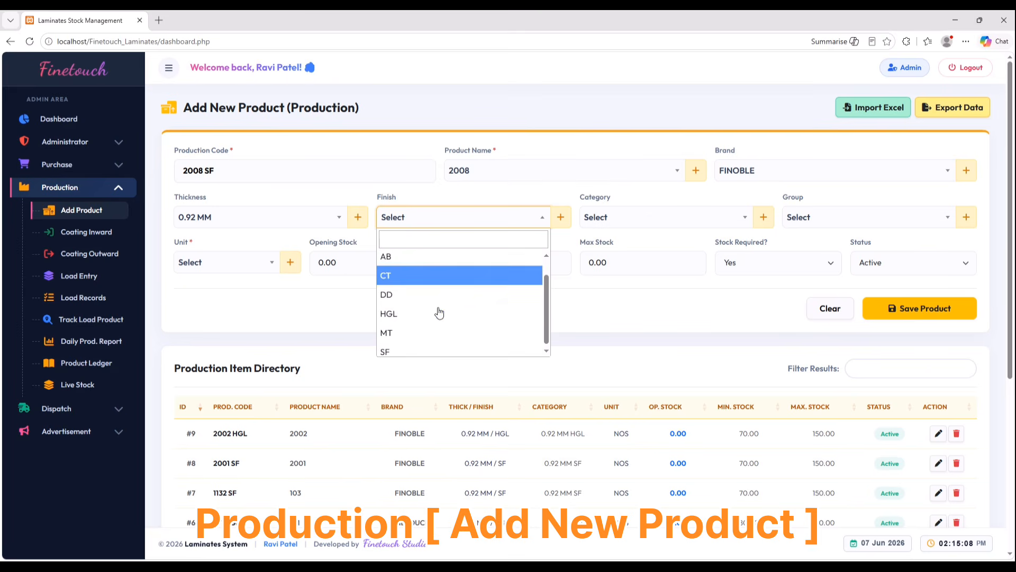
pyautogui.click(420, 348)
# Set the product's category to 0.92 MM SF, group to 0.92 MM SF/MT/SM and unit to NOS.
pyautogui.click(603, 229)
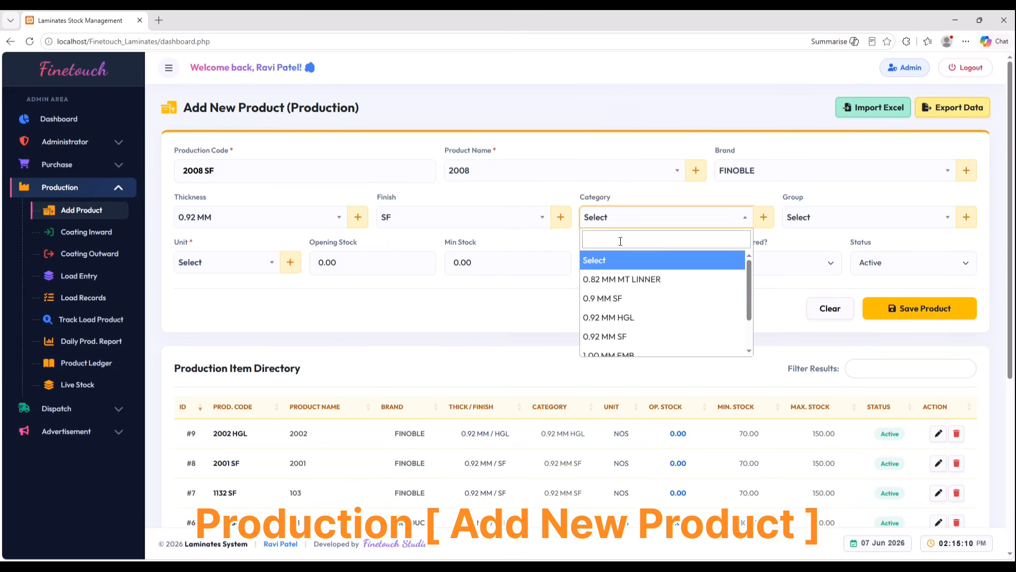
pyautogui.click(640, 338)
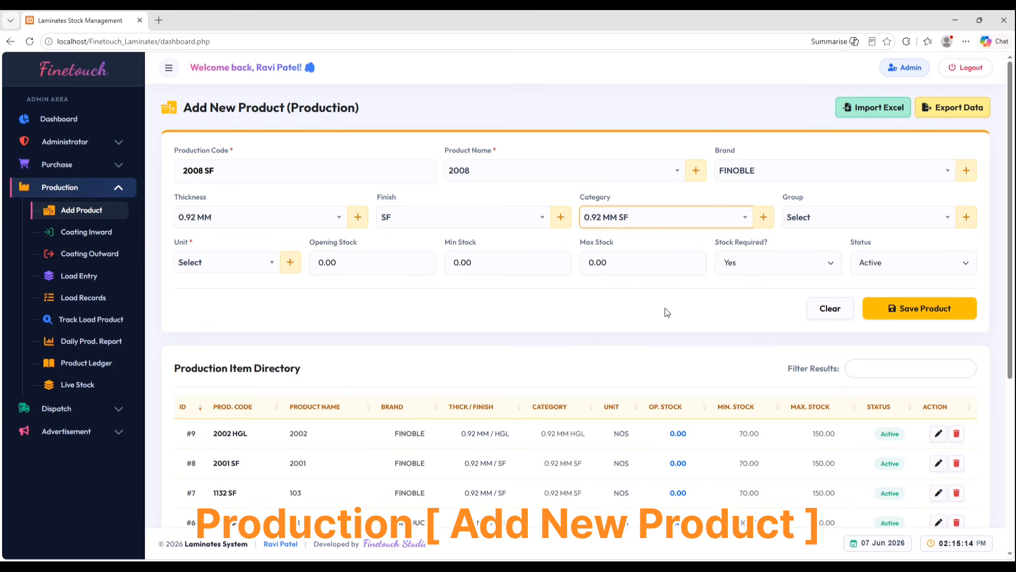
pyautogui.click(821, 218)
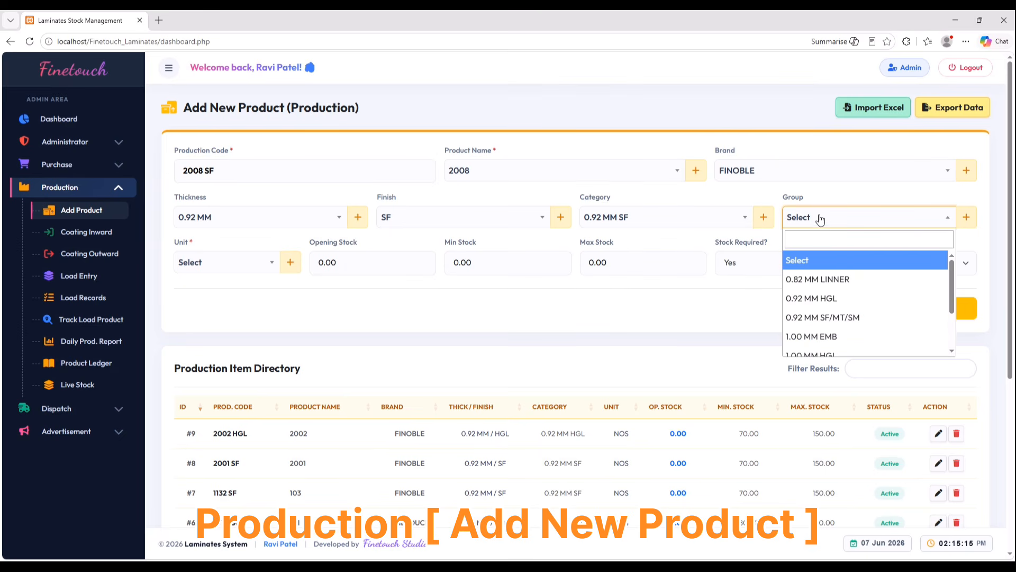
pyautogui.click(853, 317)
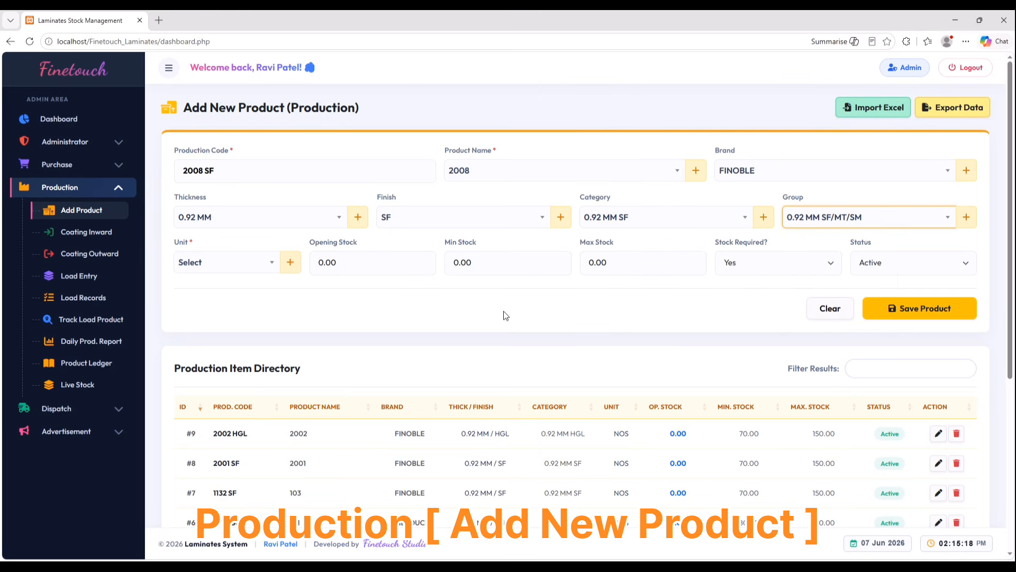
pyautogui.click(277, 261)
pyautogui.click(240, 362)
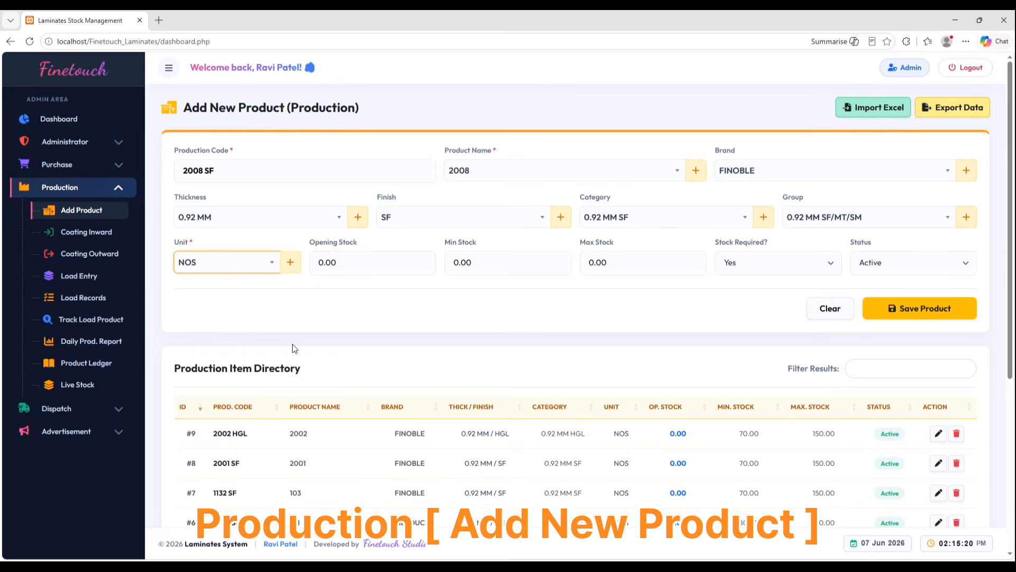
# Set the minimum stock to 75 and the maximum stock to 150, and save the product.
pyautogui.moveTo(480, 261); pyautogui.dragTo(431, 264)
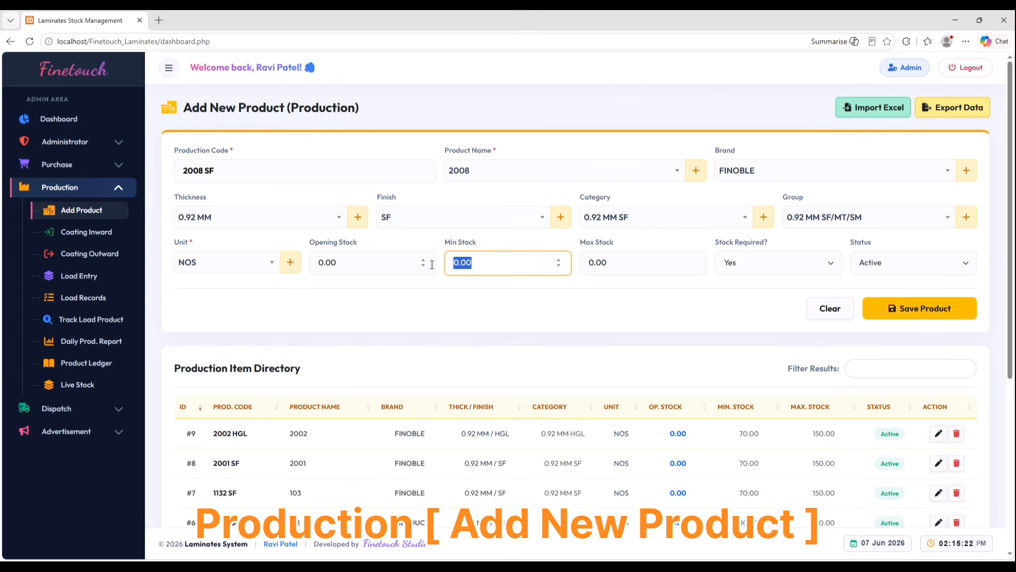
pyautogui.write('75')
pyautogui.press('Tab')
pyautogui.write('1')
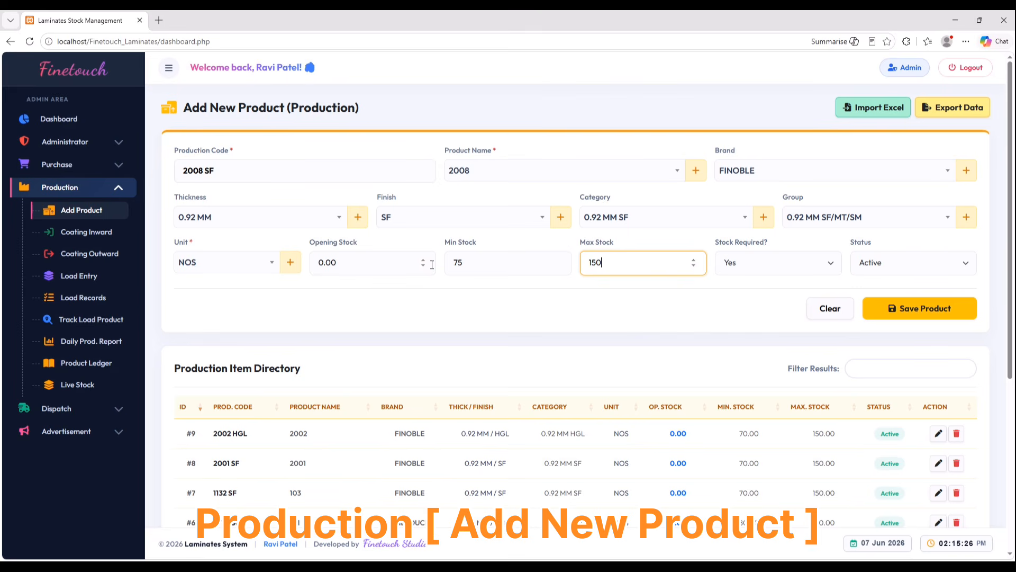
pyautogui.click(932, 306)
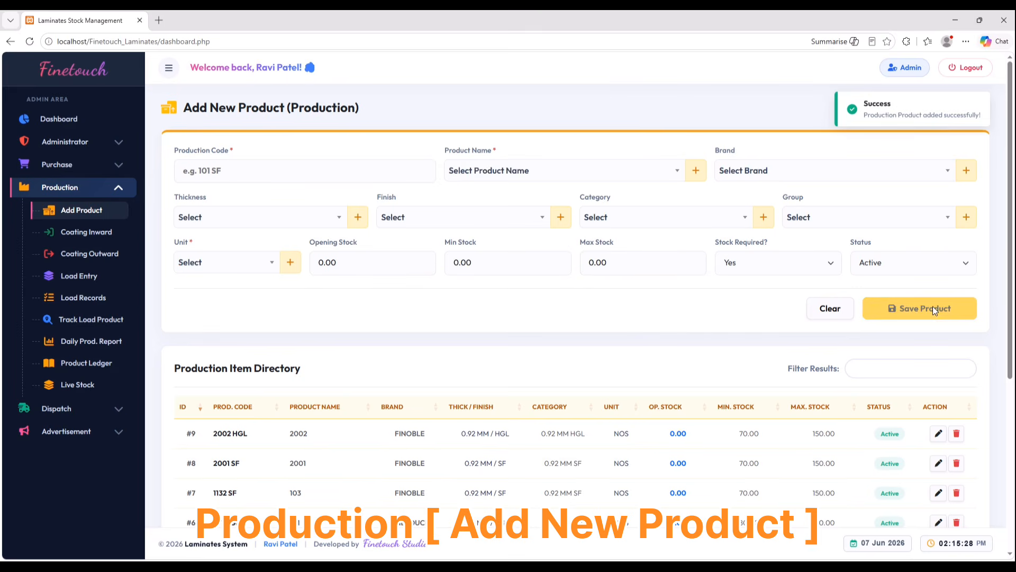
# Filter the Production Item Directory for 2008 and check the details of the saved product.
pyautogui.scroll(-2, 608, 367)
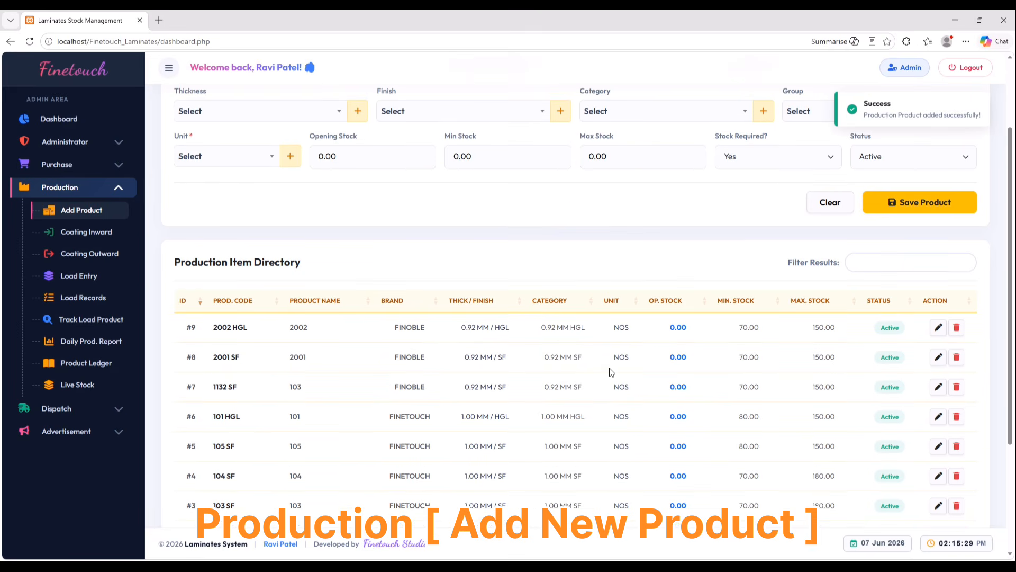
pyautogui.click(900, 268)
pyautogui.write('2008')
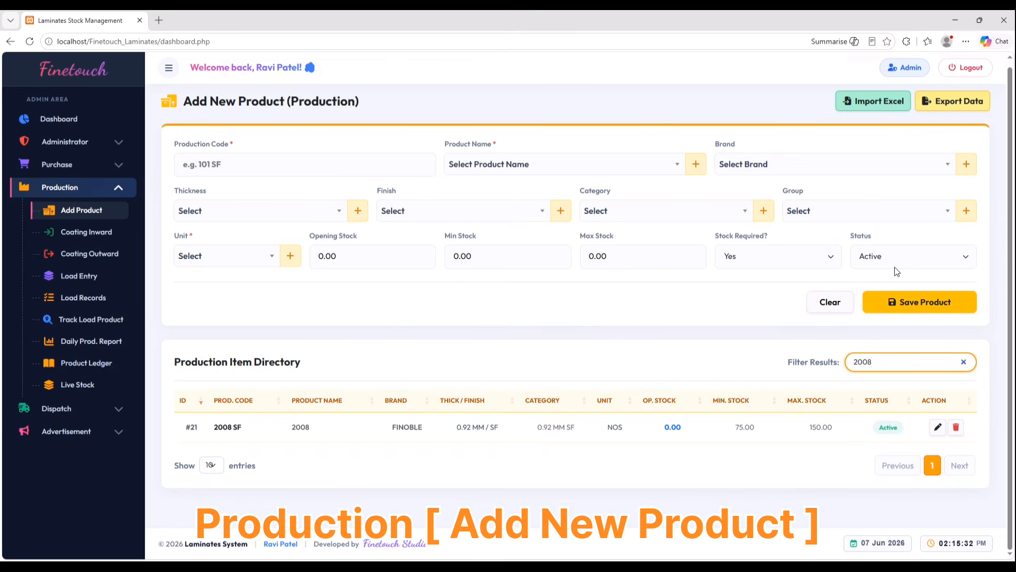
pyautogui.moveTo(209, 432); pyautogui.dragTo(831, 430)
pyautogui.click(752, 431)
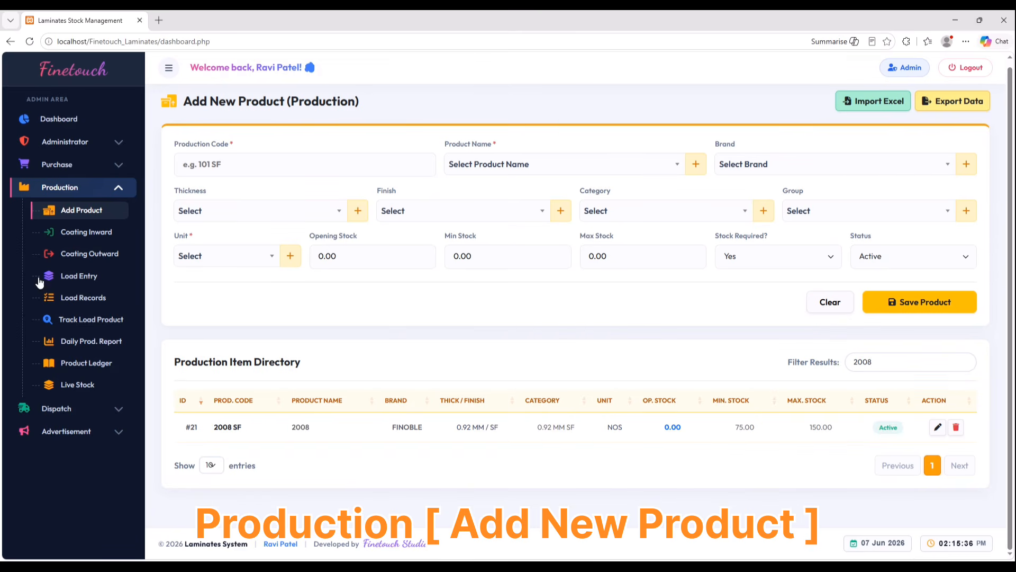
# Open the Coating Inward entry form and set the shift to Night.
pyautogui.click(86, 232)
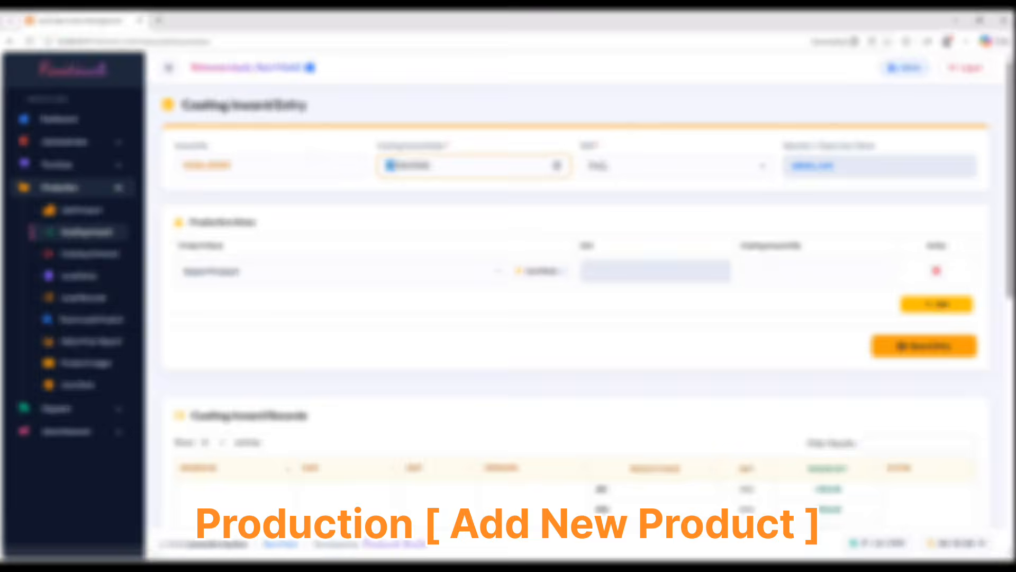
pyautogui.click(609, 166)
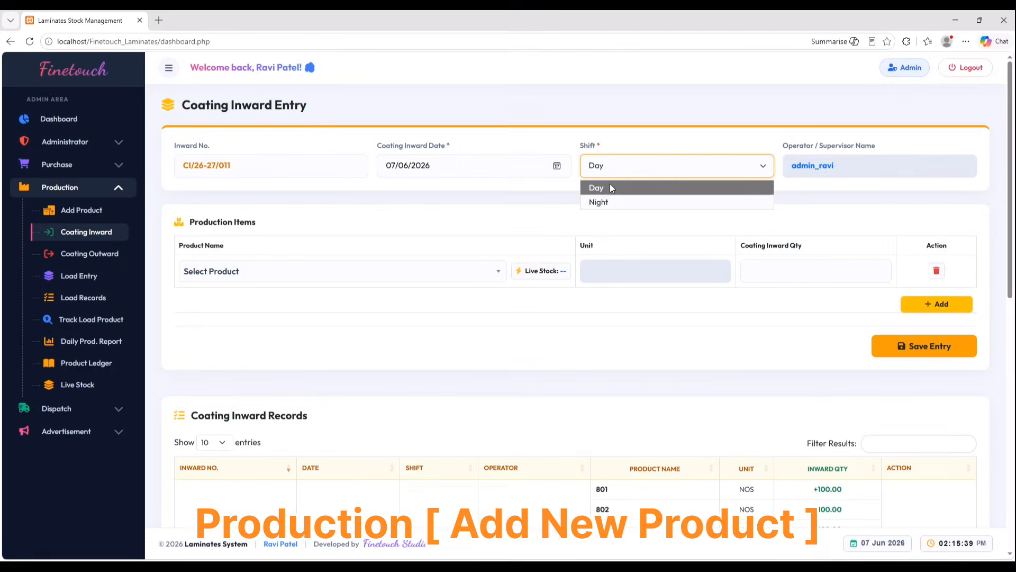
pyautogui.click(608, 202)
pyautogui.click(614, 167)
pyautogui.click(612, 187)
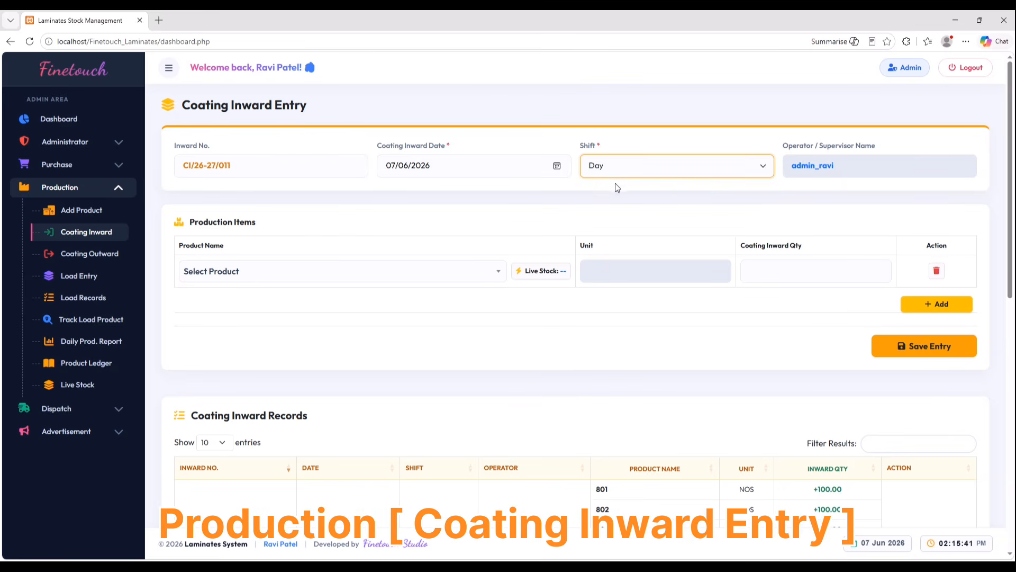
pyautogui.click(614, 168)
pyautogui.click(614, 200)
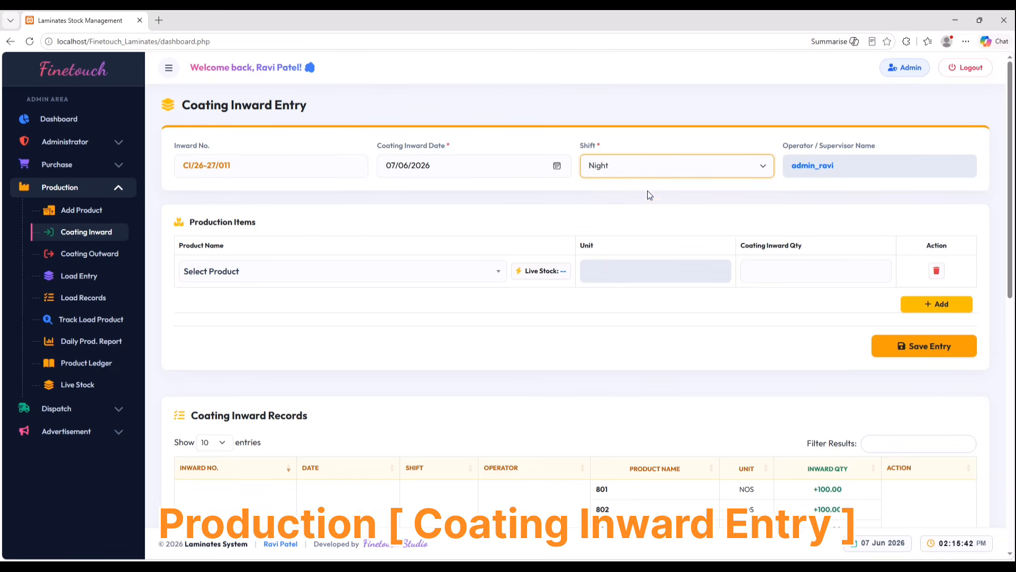
# Add product 2008 with a coating inward quantity of 200 and save the entry.
pyautogui.click(288, 273)
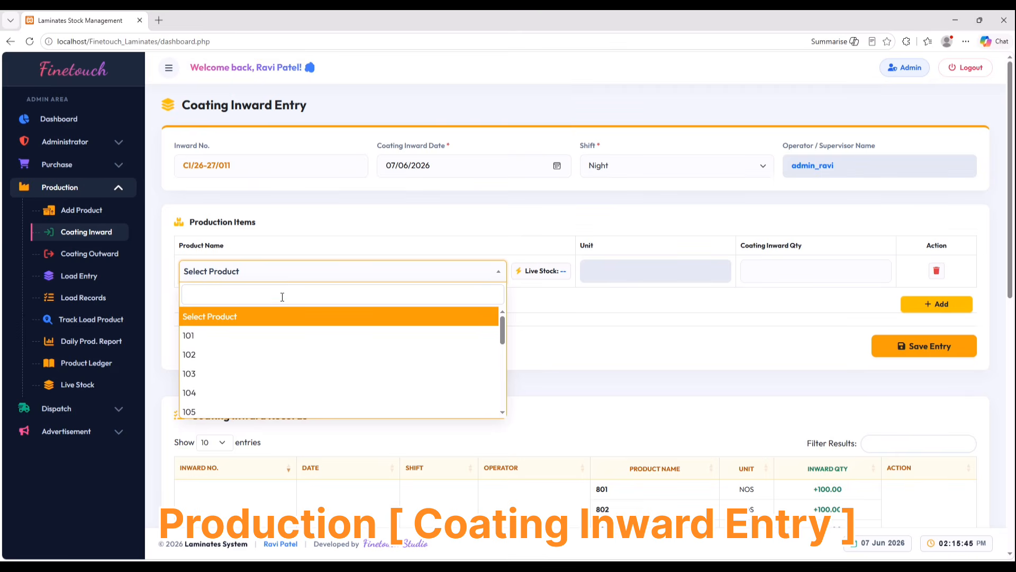
pyautogui.write('2008')
pyautogui.press('Return')
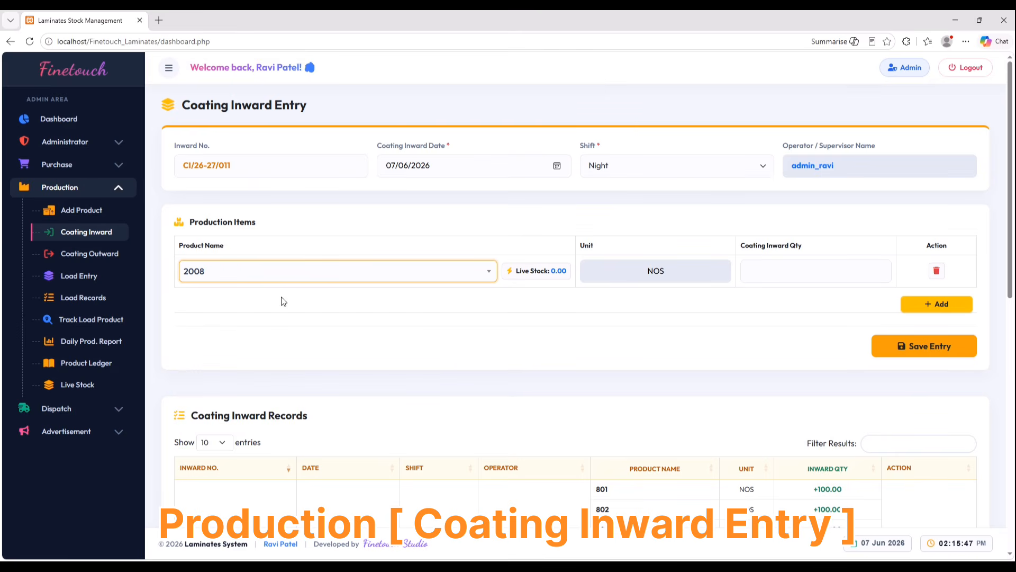
pyautogui.click(791, 272)
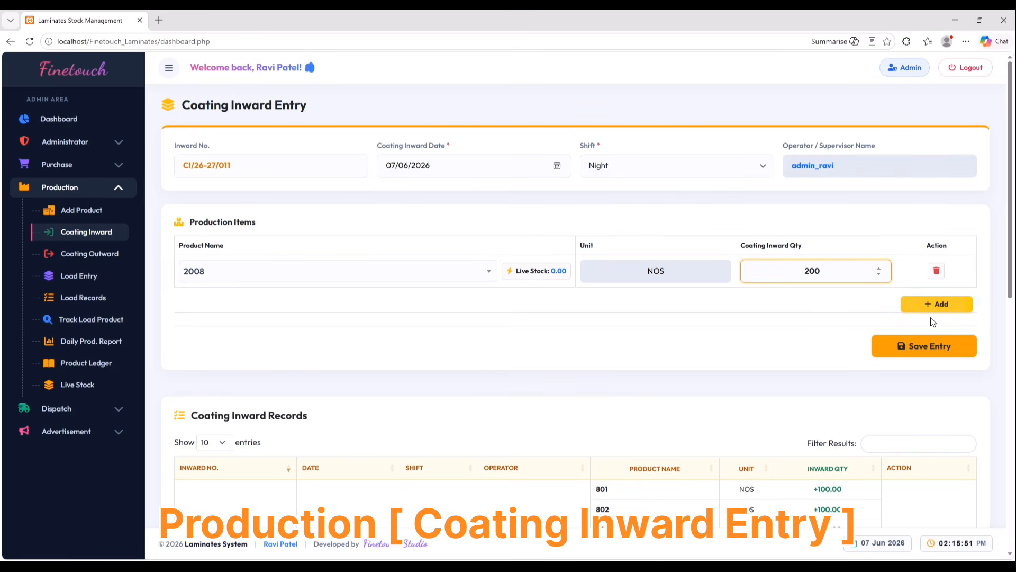
pyautogui.click(925, 345)
# Open the night-shift coating inward record of product 2008 for editing.
pyautogui.scroll(-2, 668, 414)
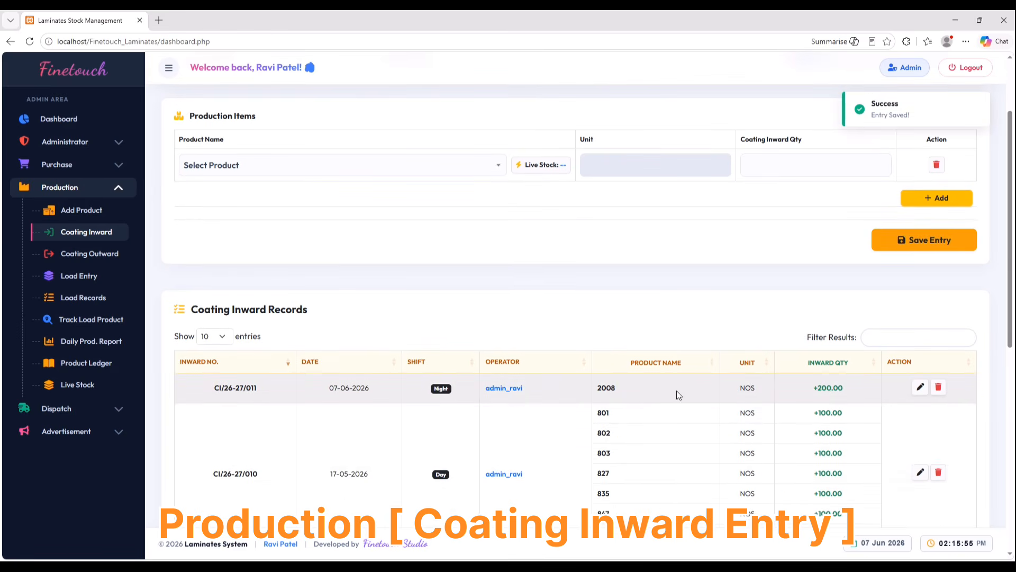
pyautogui.scroll(2, 653, 364)
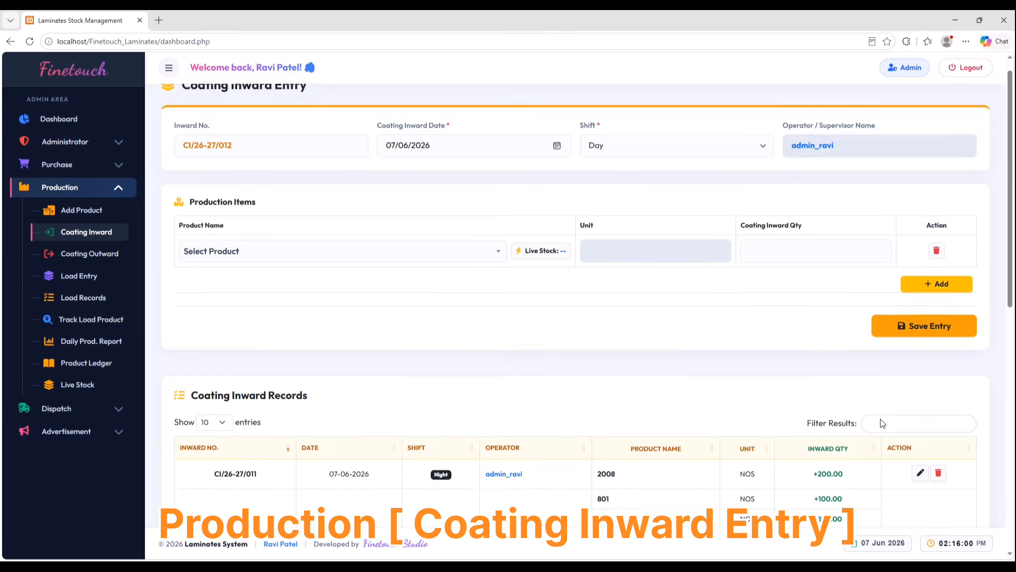
pyautogui.scroll(-2, 847, 375)
pyautogui.click(920, 388)
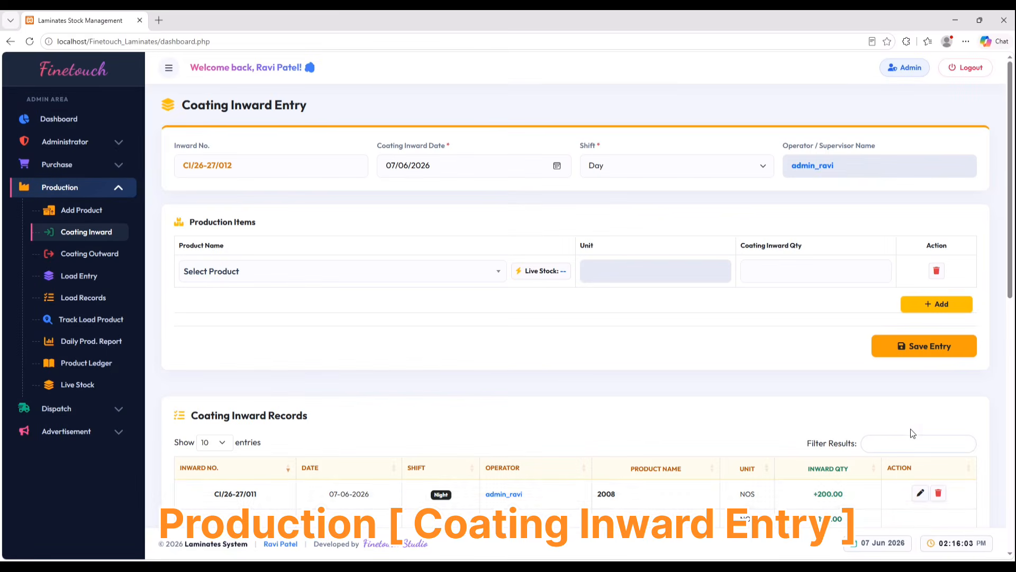
pyautogui.click(920, 493)
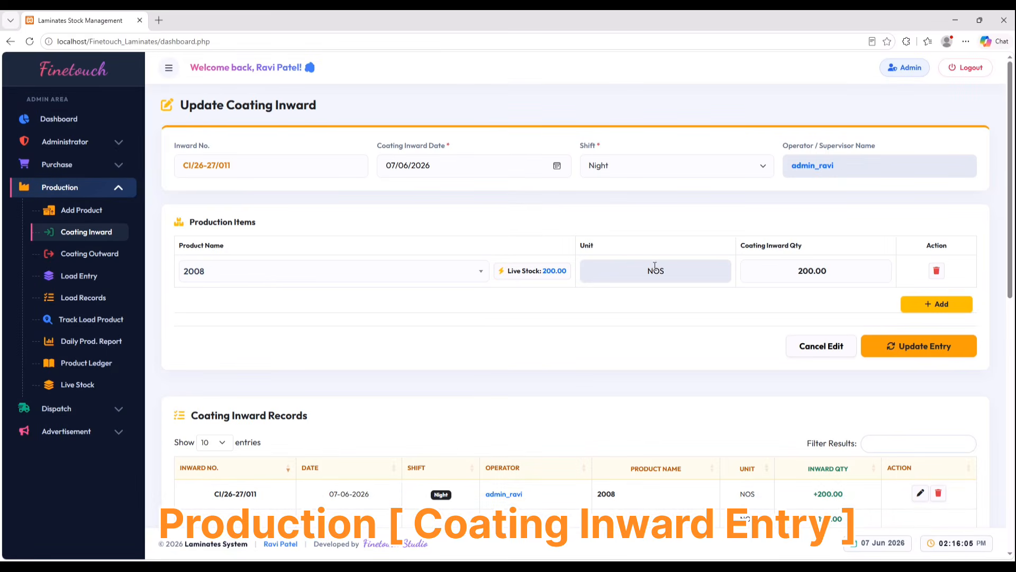
# Cancel the open edit of product 2008's coating inward record, leaving the record in place.
pyautogui.scroll(-2, 654, 270)
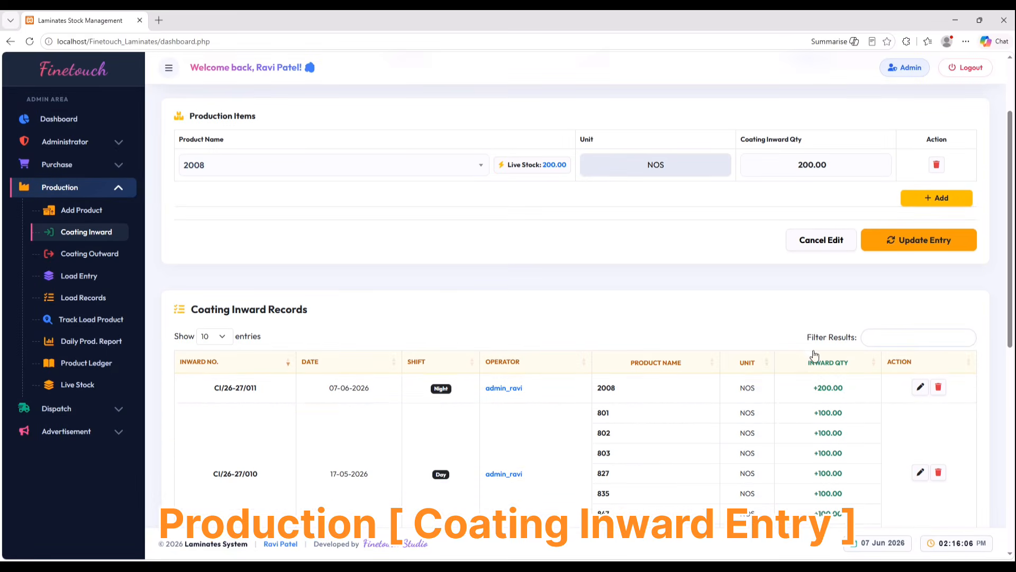
pyautogui.click(938, 389)
pyautogui.click(539, 371)
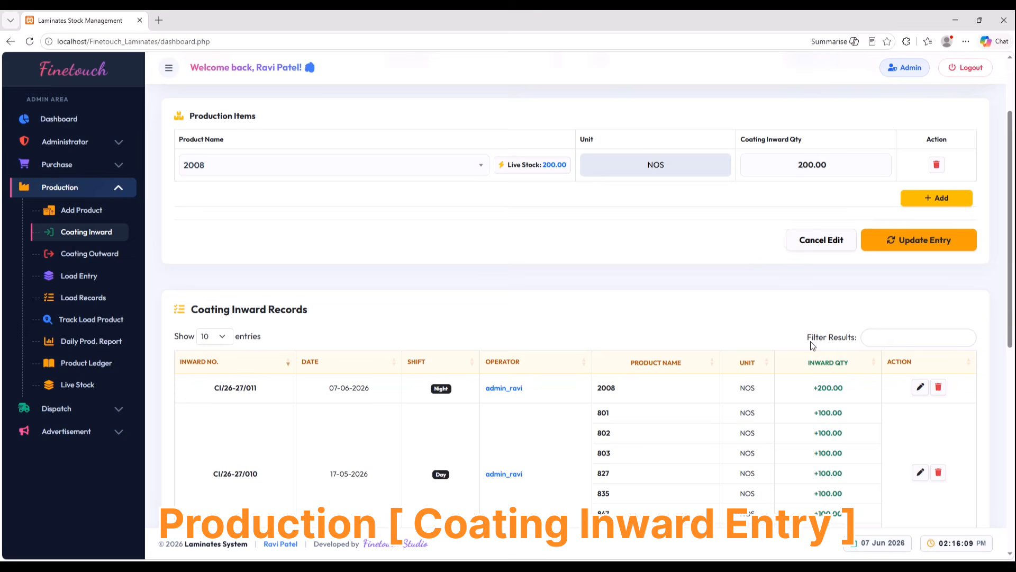
pyautogui.click(847, 247)
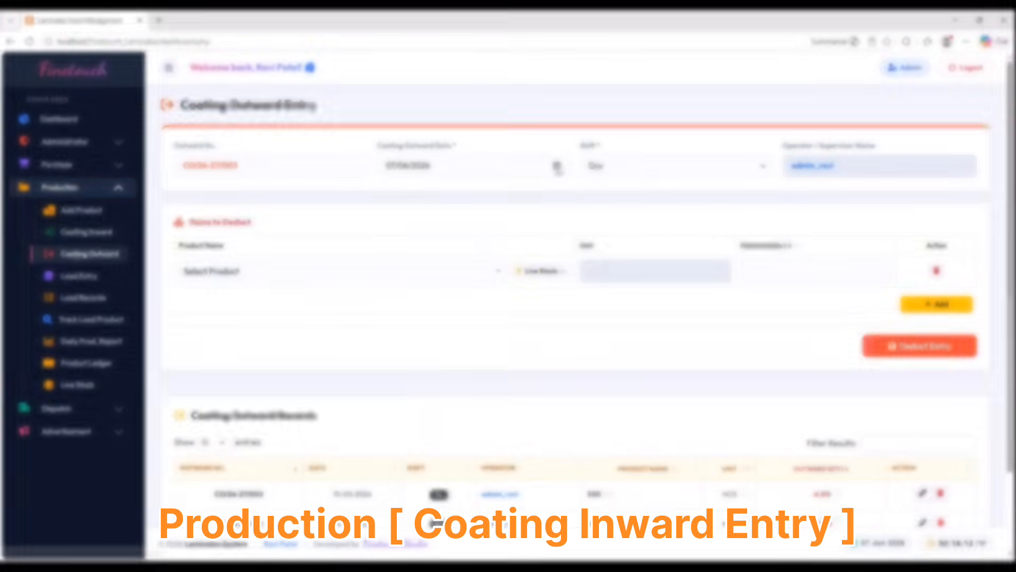
# Record a Night shift coating outward entry that deducts a quantity of 12 from product 2008.
pyautogui.click(616, 167)
pyautogui.click(618, 200)
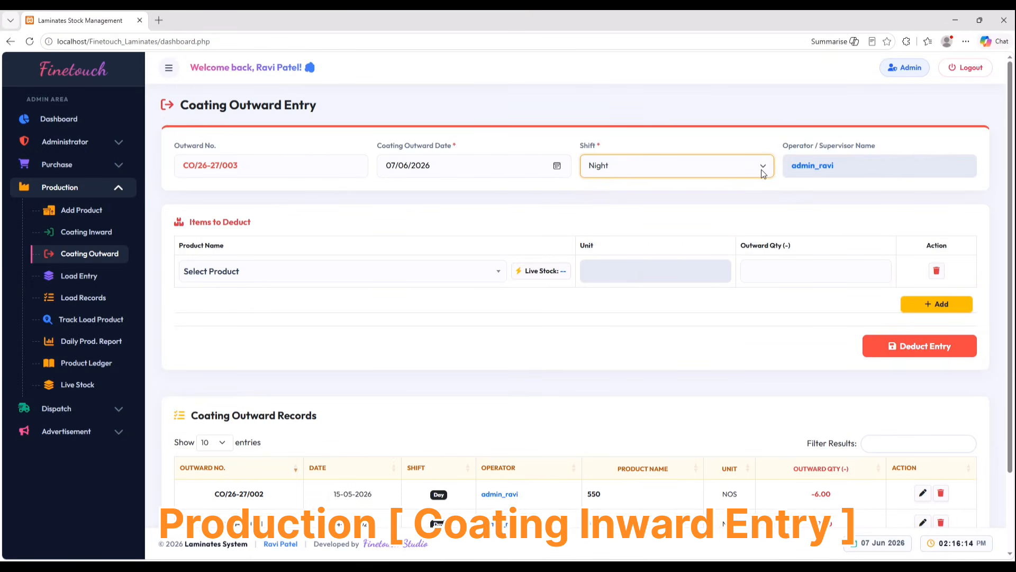
pyautogui.click(285, 277)
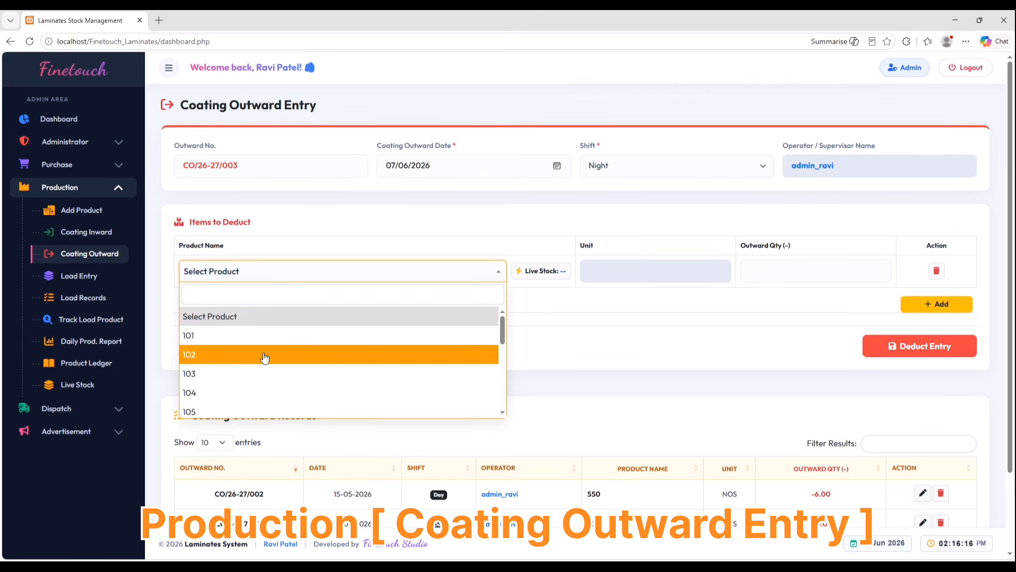
pyautogui.scroll(-5, 261, 358)
pyautogui.scroll(-1, 261, 358)
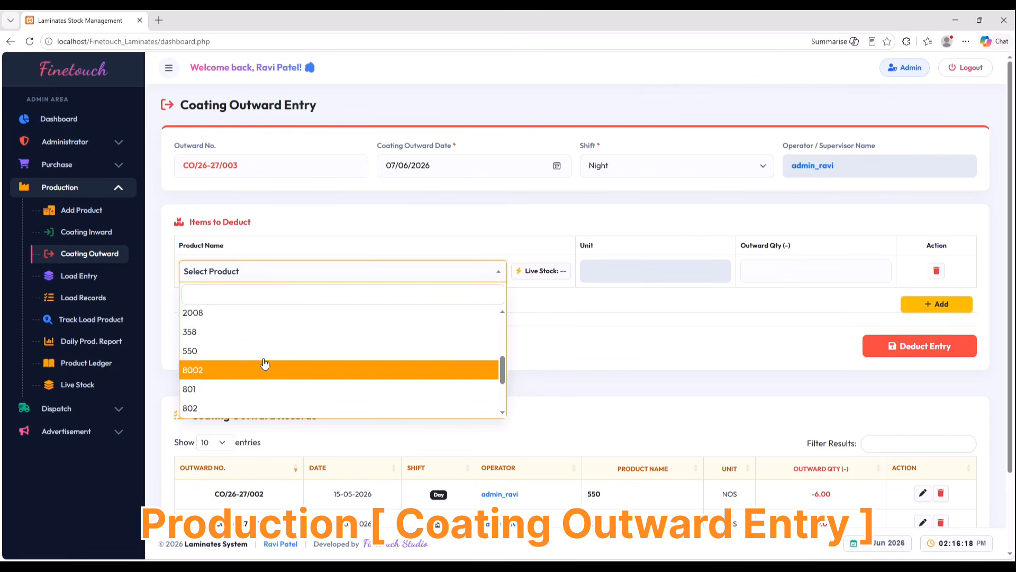
pyautogui.scroll(1, 261, 358)
pyautogui.click(263, 358)
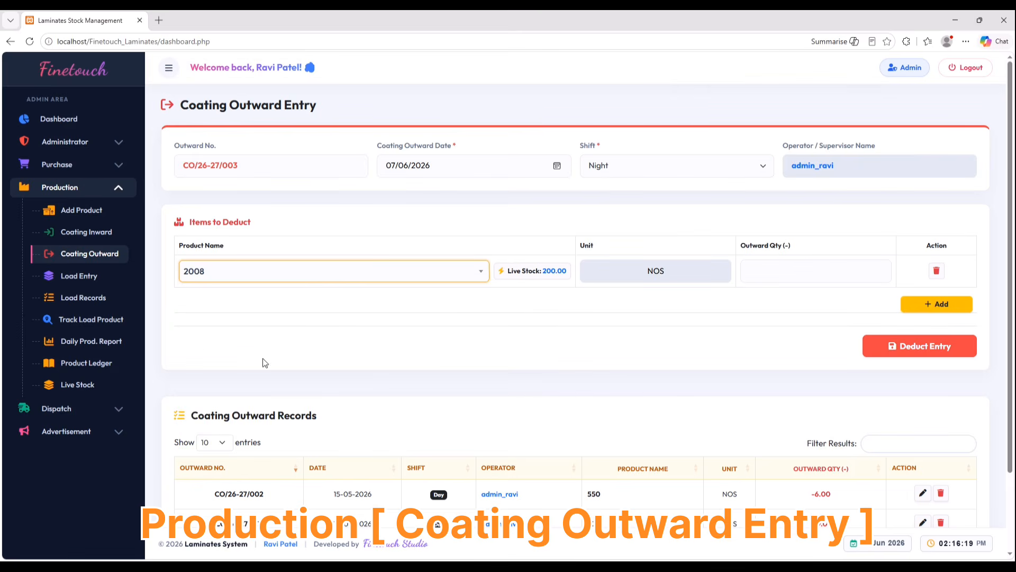
pyautogui.click(760, 270)
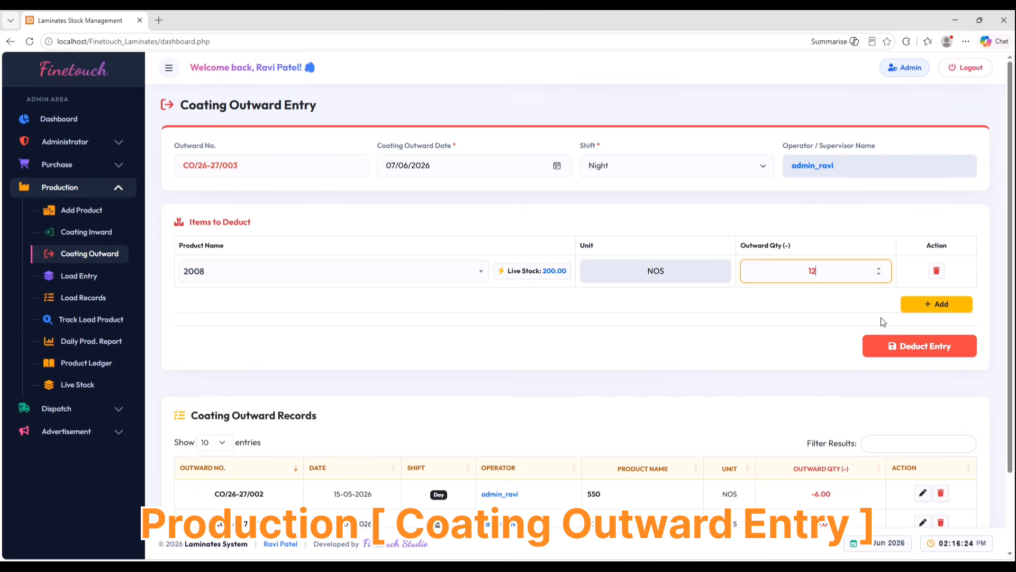
pyautogui.click(911, 348)
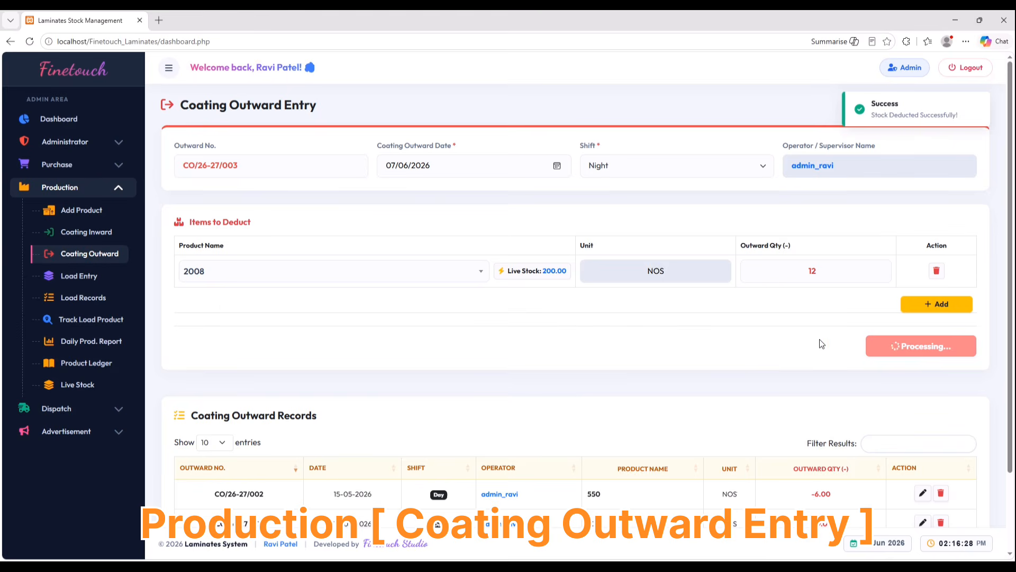
# Open the Product Ledger for product 2008 and check its coating inward and outward transactions.
pyautogui.click(87, 363)
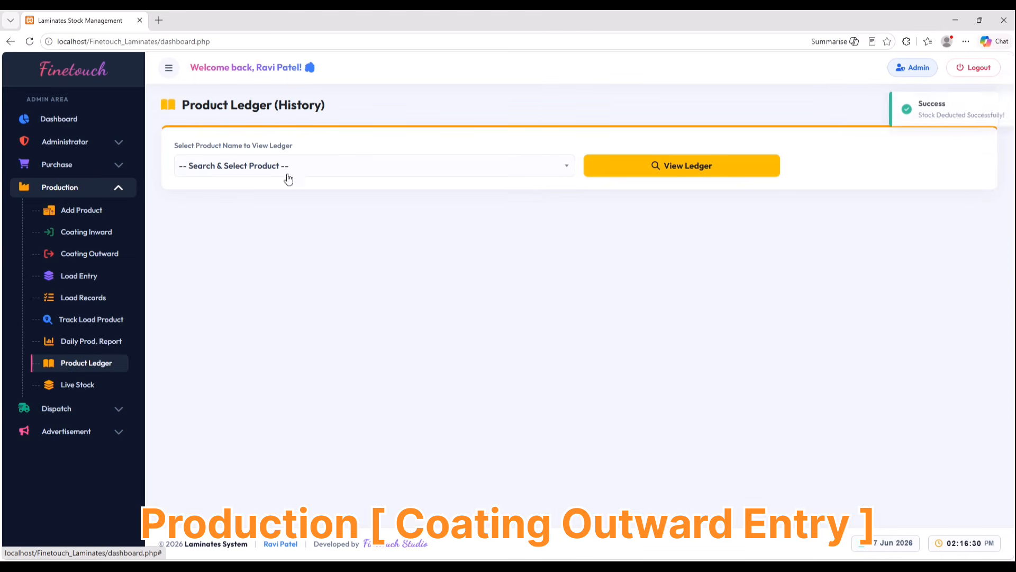
pyautogui.click(286, 167)
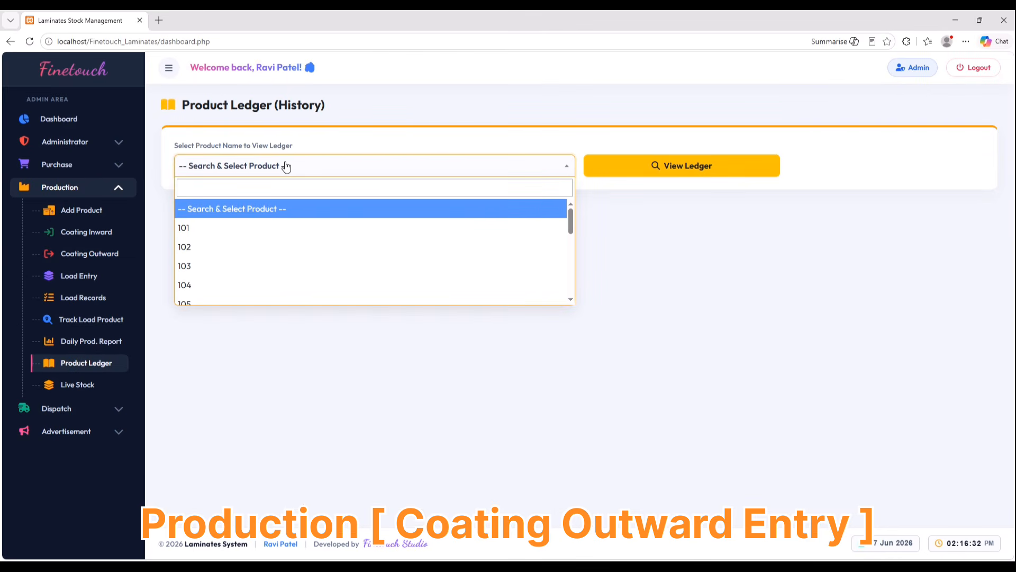
pyautogui.click(289, 181)
pyautogui.write('2008')
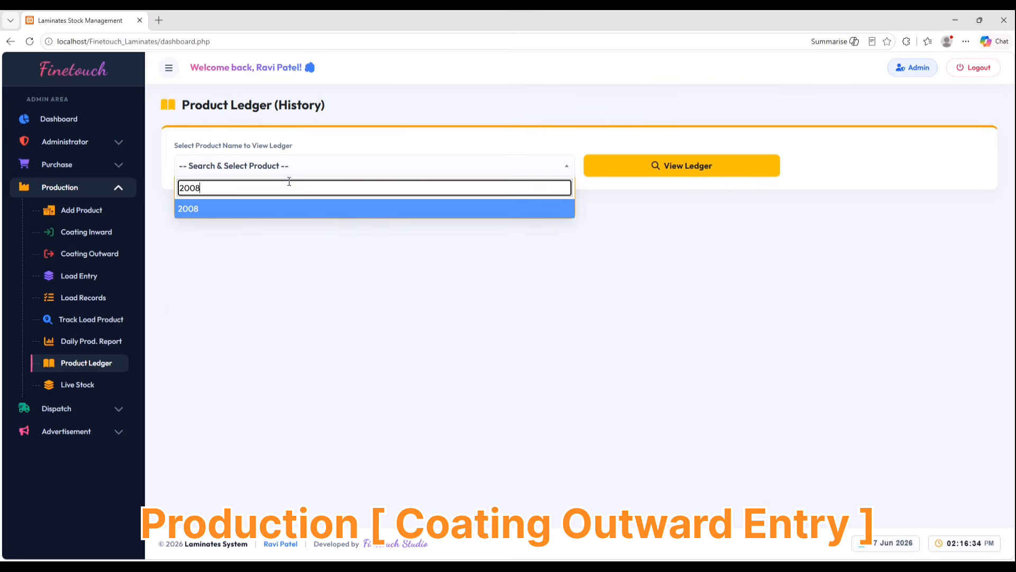
pyautogui.press('Return')
pyautogui.click(606, 176)
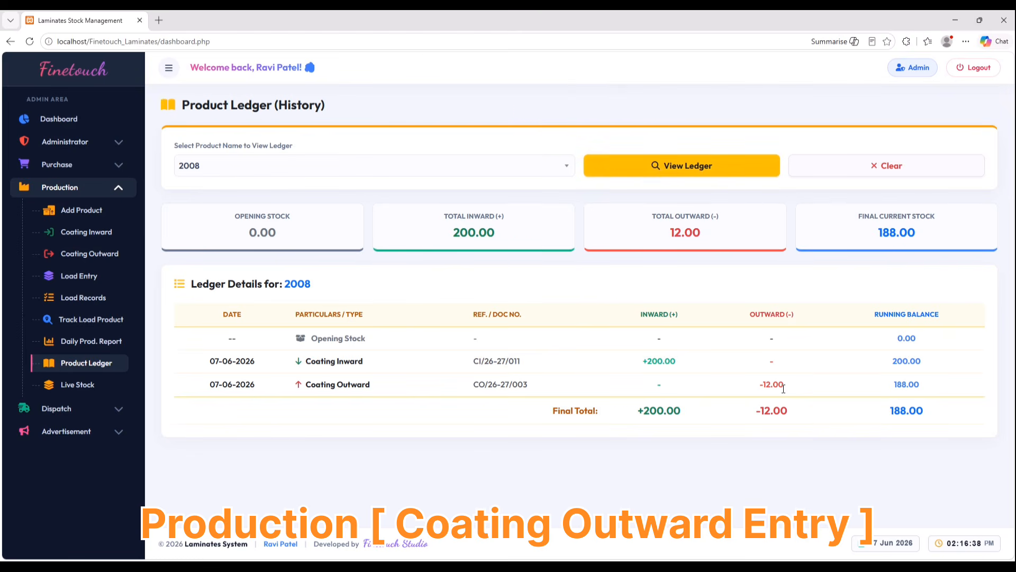
pyautogui.moveTo(496, 379); pyautogui.dragTo(505, 369)
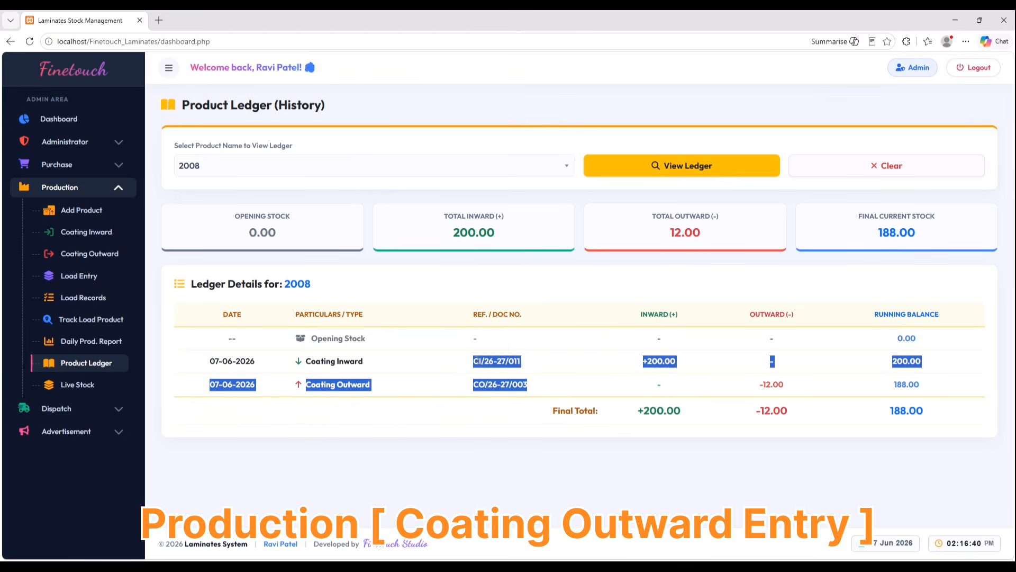
pyautogui.click(543, 380)
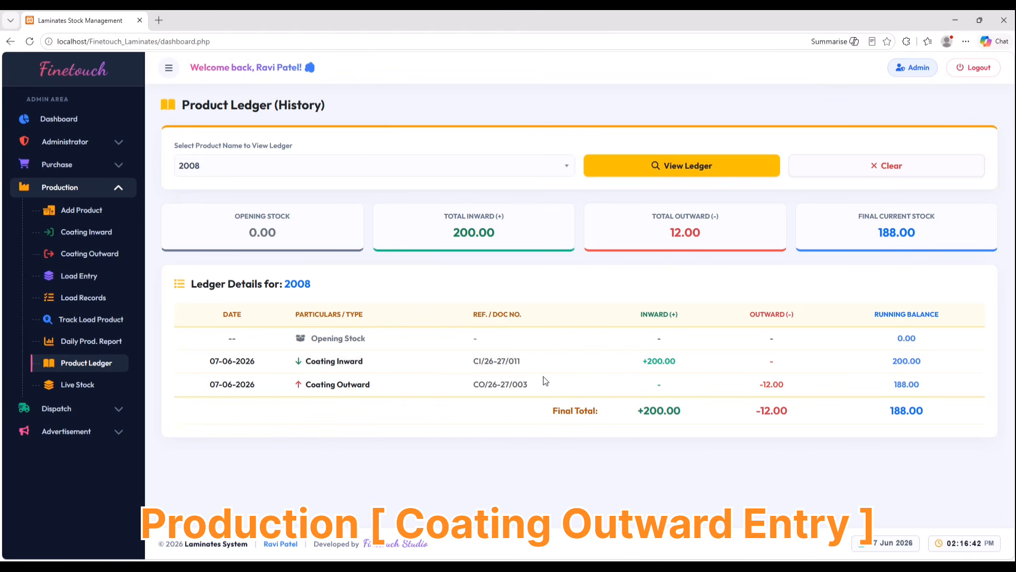
# Open the press Load Entry form and add 6 sheets of production code 101 HGL to the load.
pyautogui.click(81, 276)
pyautogui.click(228, 320)
pyautogui.click(226, 381)
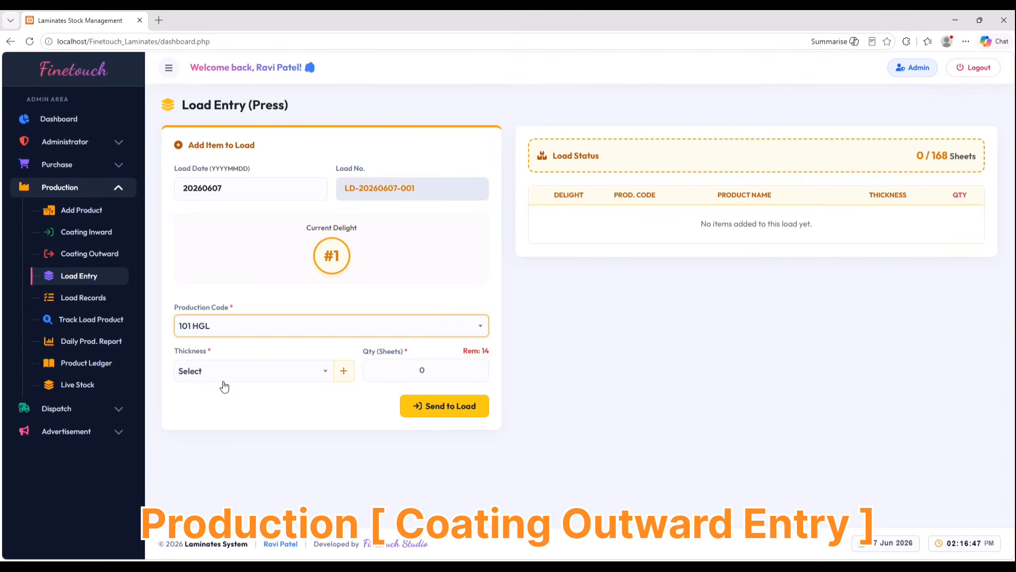
pyautogui.click(403, 374)
pyautogui.write('6')
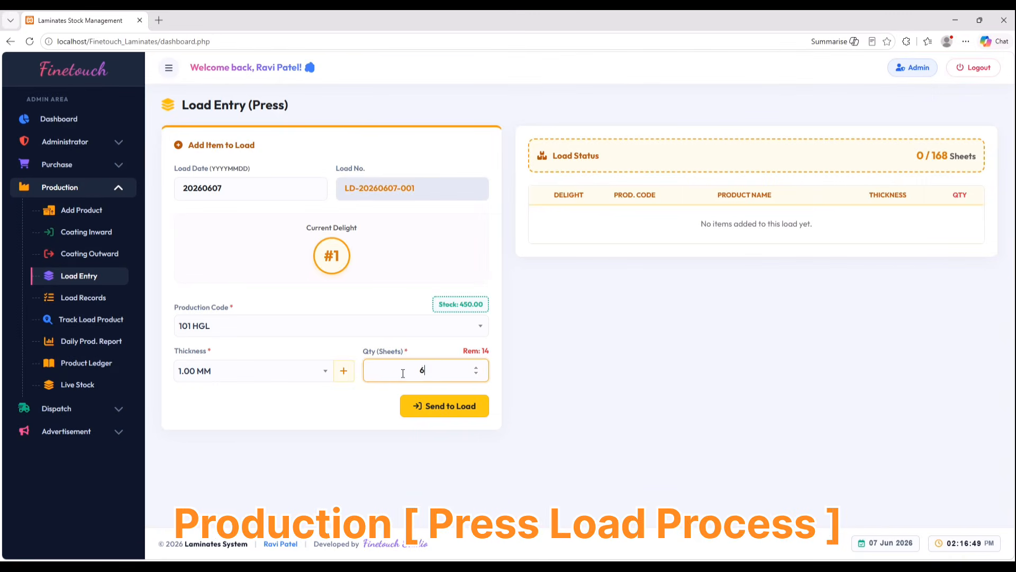
pyautogui.click(437, 405)
# Add 4 sheets of production code 101 SF to the press load.
pyautogui.click(316, 321)
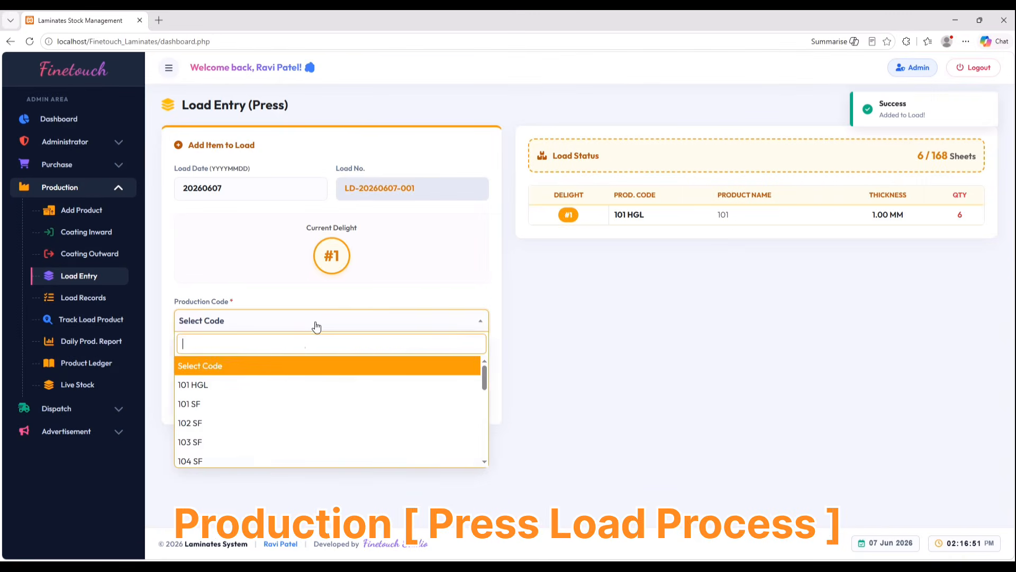
pyautogui.click(261, 403)
pyautogui.click(406, 370)
pyautogui.write('4')
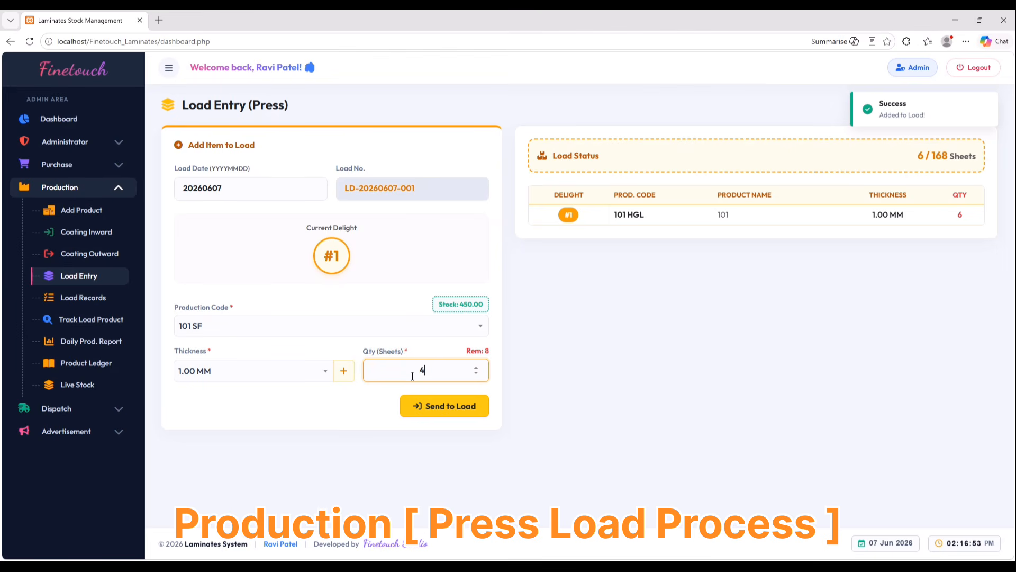
pyautogui.click(449, 412)
# Add 4 sheets of production code 102 SF to the load to complete the first delight.
pyautogui.click(273, 324)
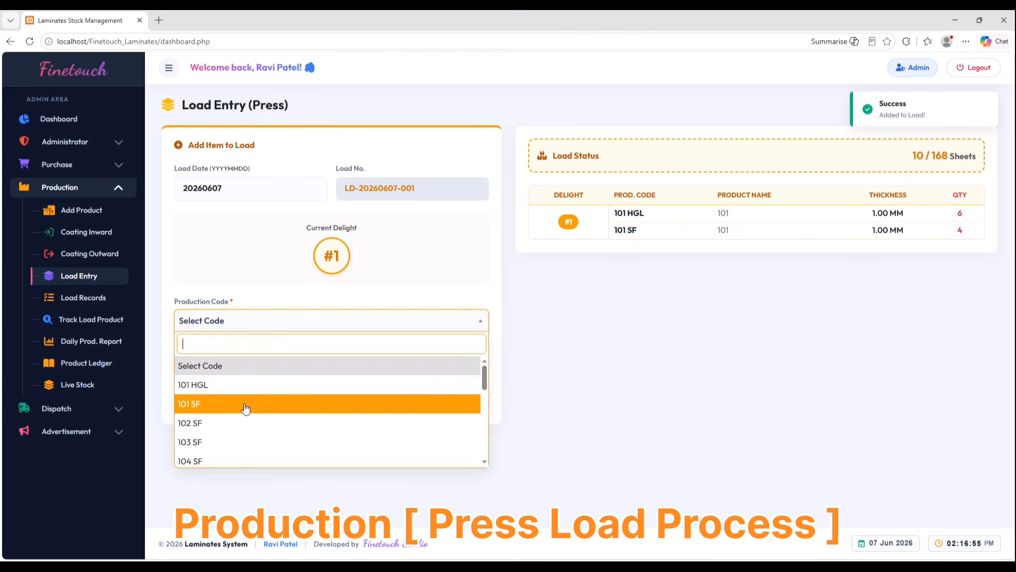
pyautogui.click(245, 422)
pyautogui.click(435, 367)
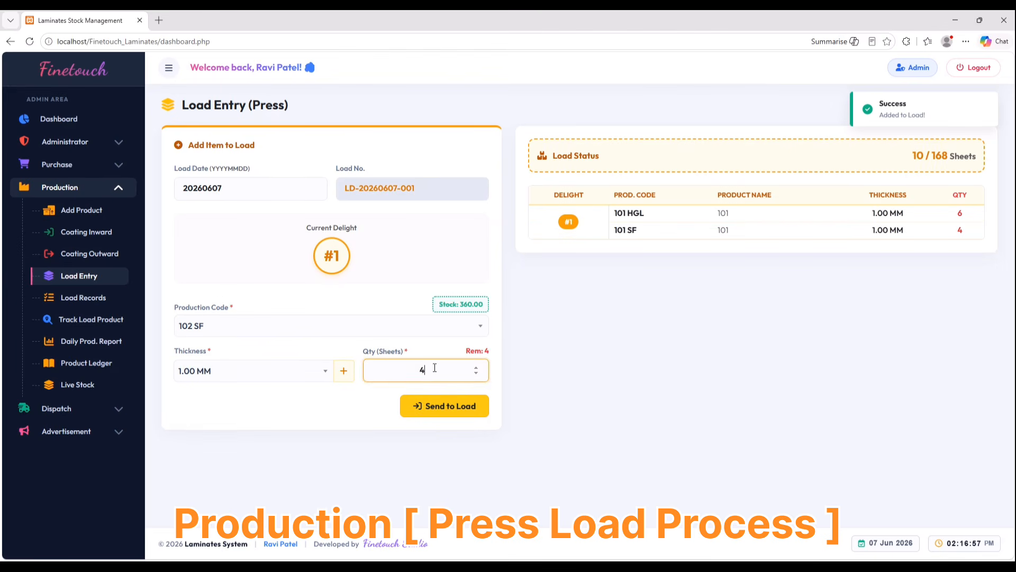
pyautogui.click(436, 412)
# Start the second delight of the load with 6 sheets of production code 103 SF.
pyautogui.click(243, 327)
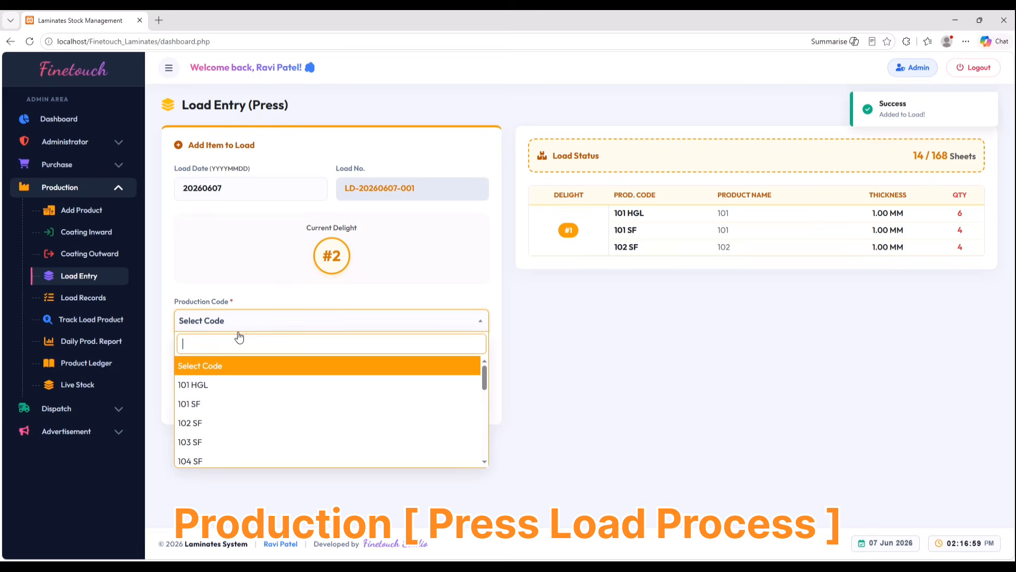
pyautogui.click(214, 441)
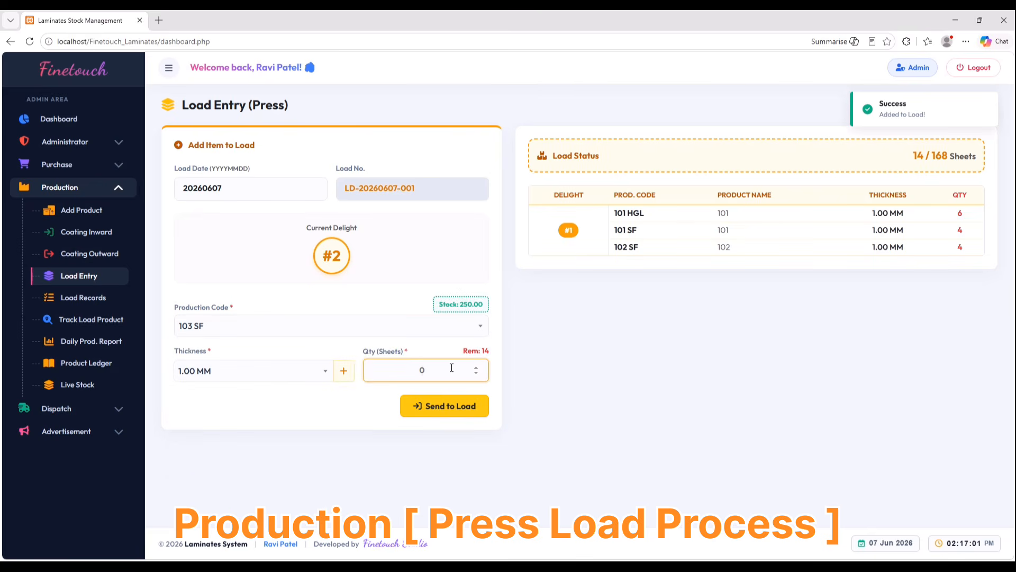
pyautogui.write('6')
pyautogui.click(443, 411)
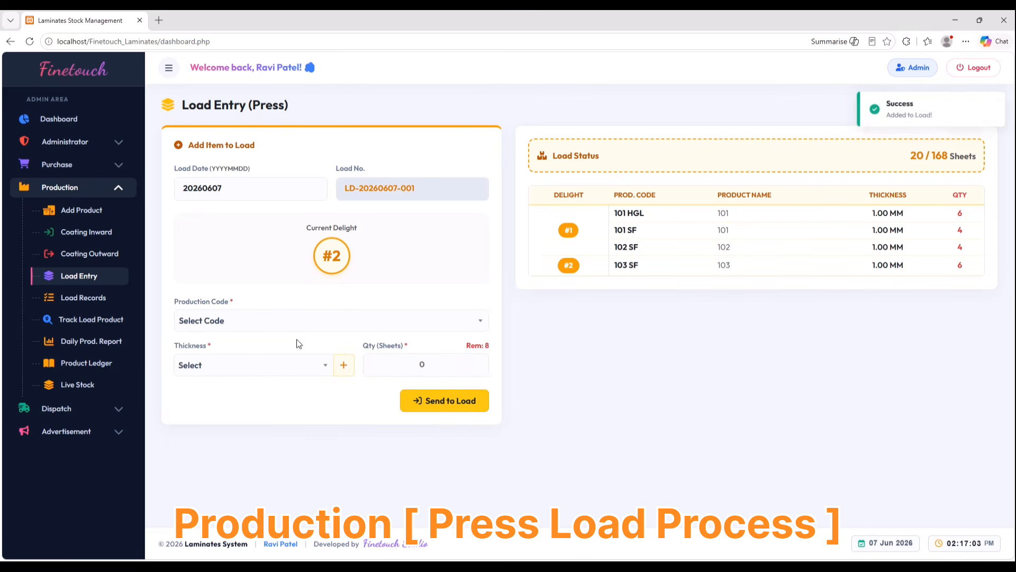
# Add 6 sheets of production code 104 SF to the second delight of the load.
pyautogui.click(200, 320)
pyautogui.click(229, 453)
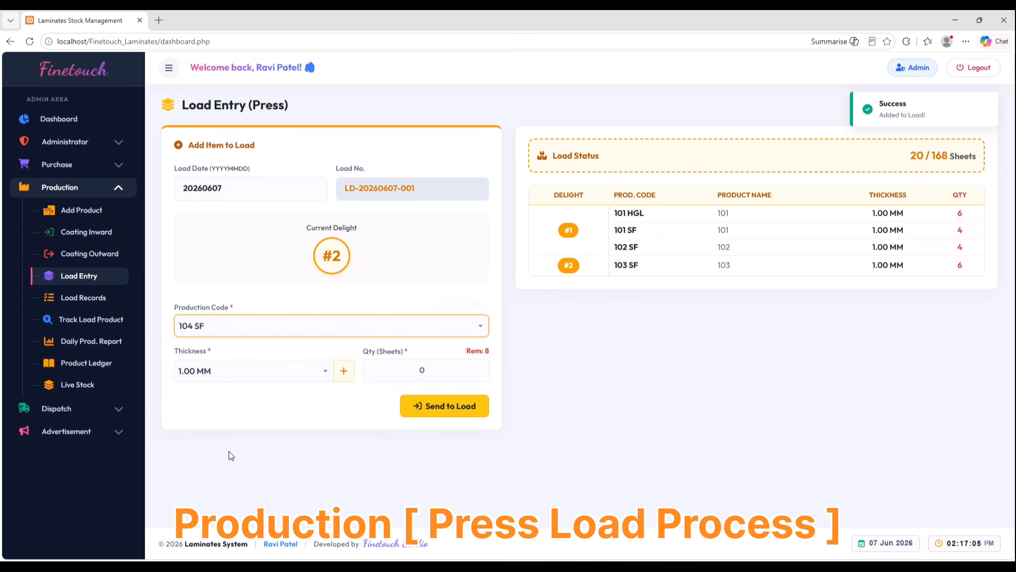
pyautogui.write('6')
pyautogui.click(434, 401)
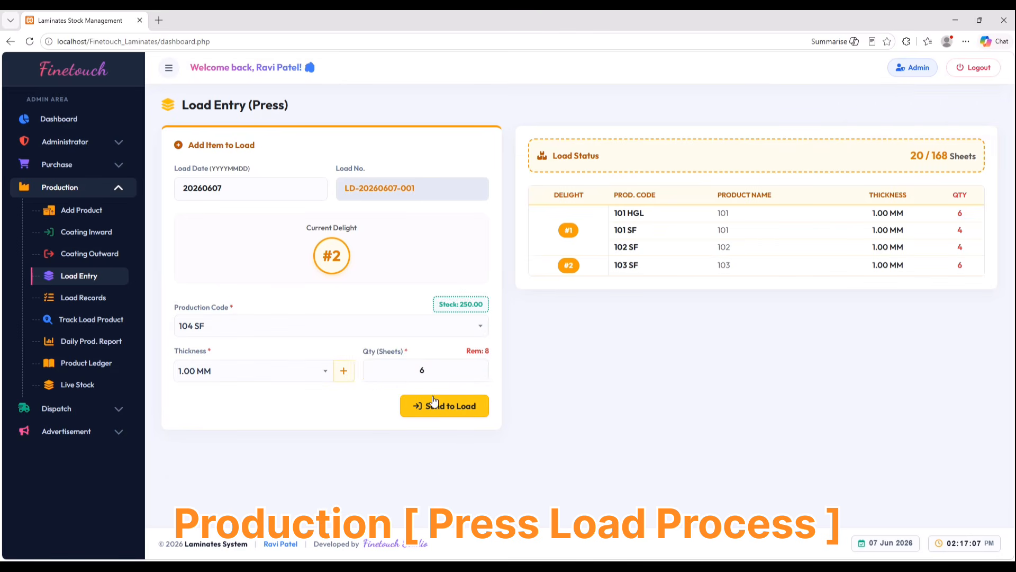
# Complete the second delight of the load with 2 sheets of production code 105 SF.
pyautogui.click(245, 322)
pyautogui.scroll(-1, 238, 431)
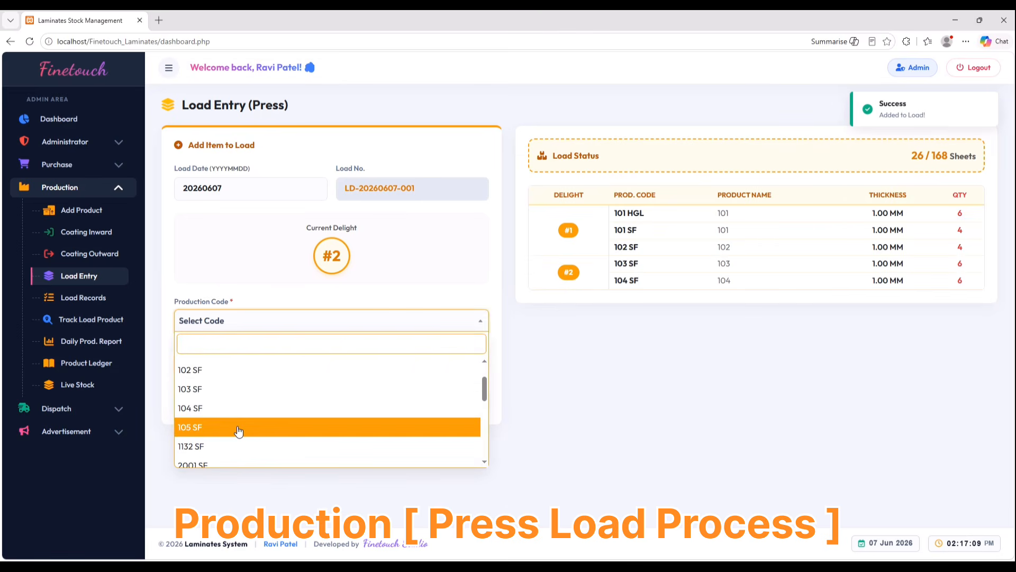
pyautogui.click(238, 427)
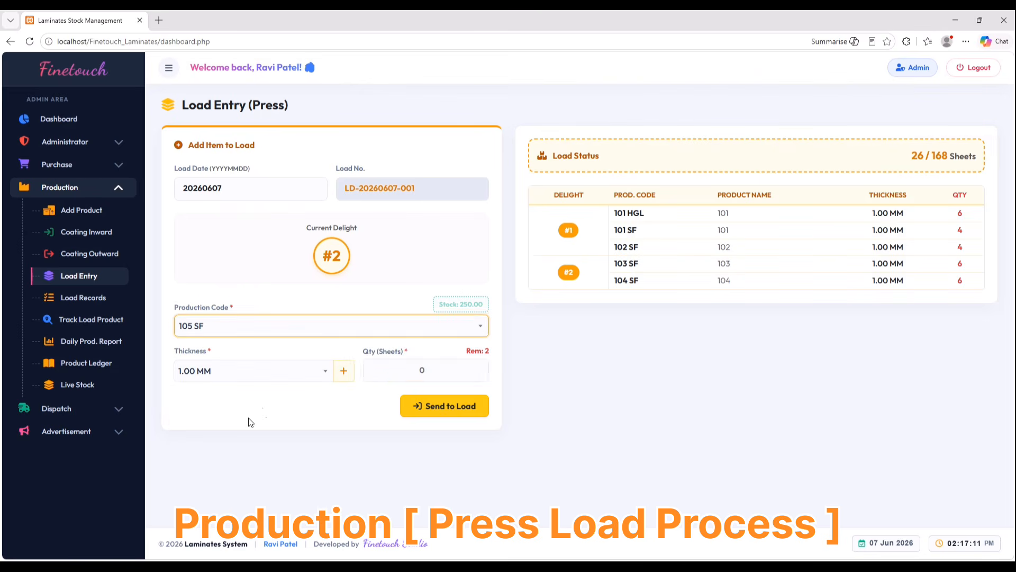
pyautogui.write('2')
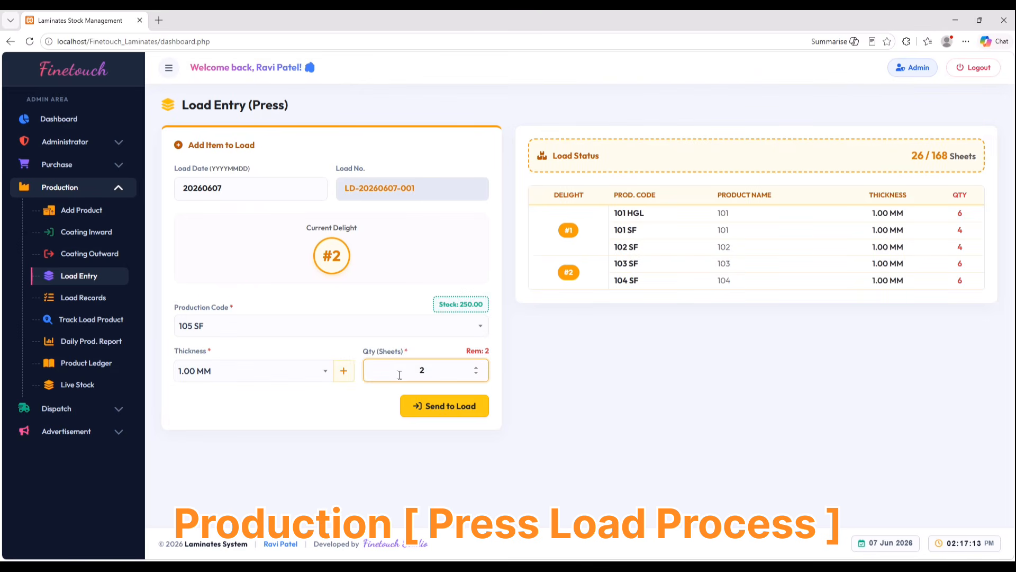
pyautogui.click(460, 411)
# Fill the third delight of the load with 14 sheets of production code 1132 SF.
pyautogui.click(229, 326)
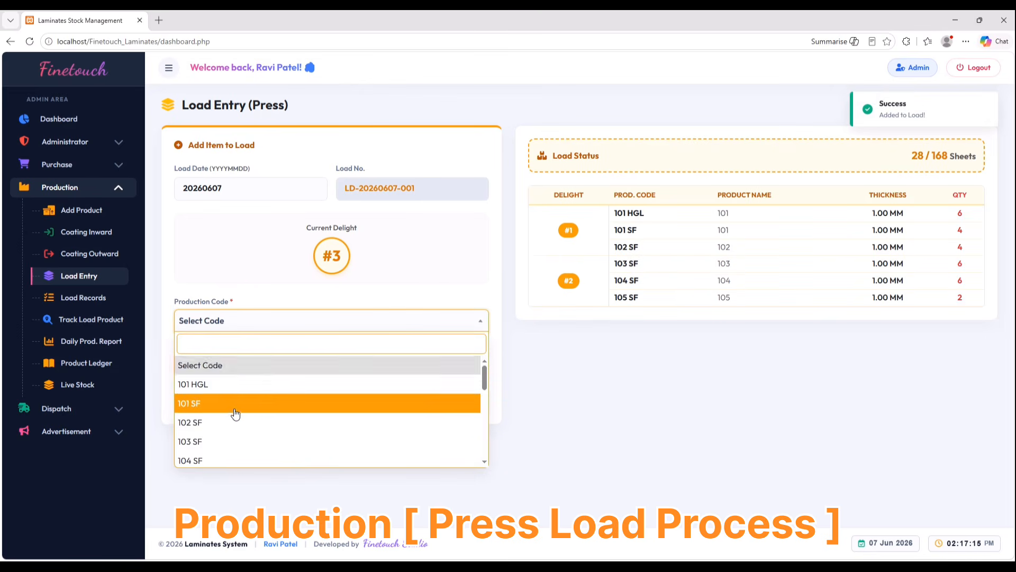
pyautogui.scroll(-2, 236, 418)
pyautogui.click(236, 445)
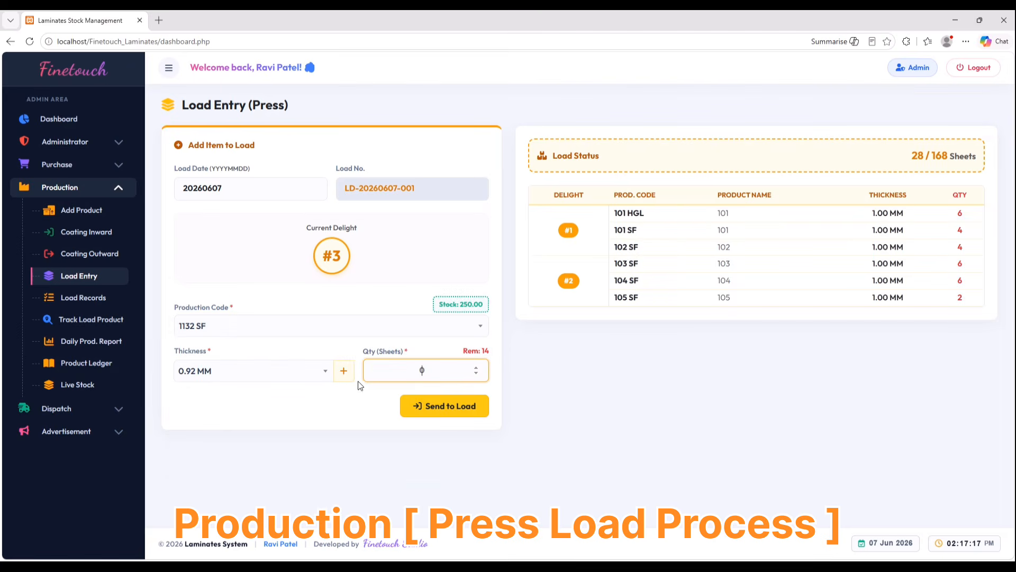
pyautogui.click(425, 404)
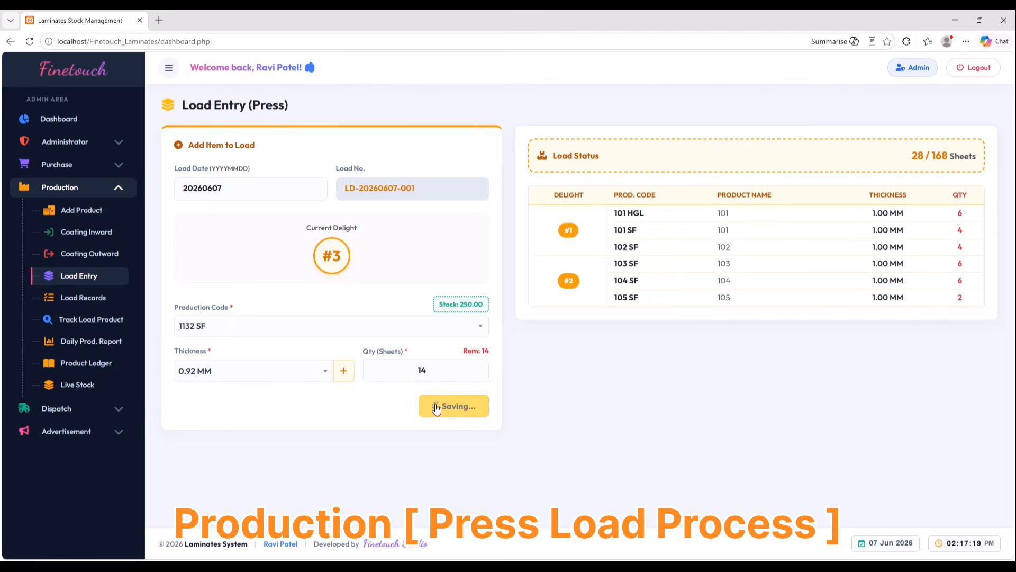
# Start the fourth delight of the load with 7 sheets of production code 2001 SF.
pyautogui.click(215, 329)
pyautogui.scroll(-4, 241, 434)
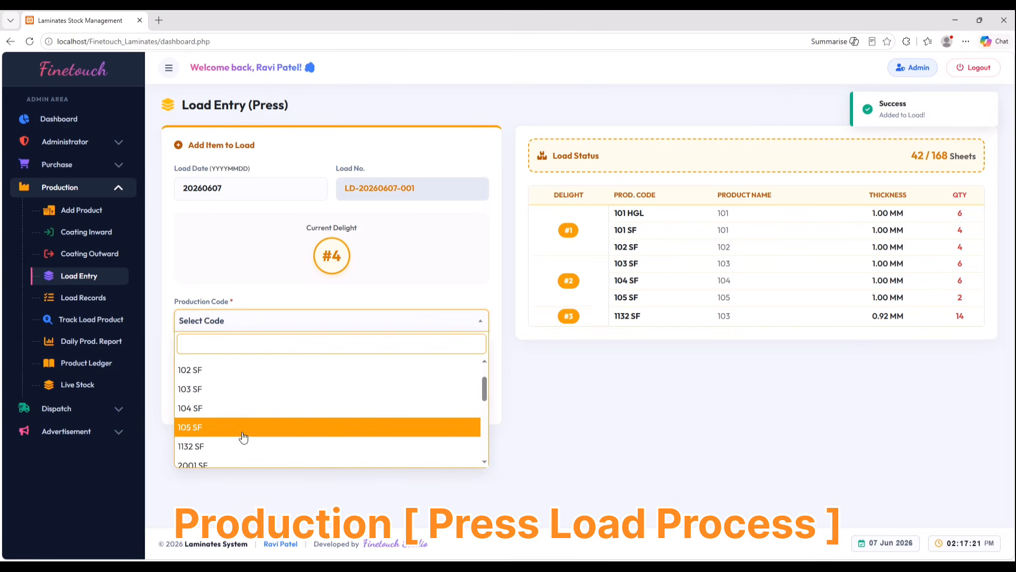
pyautogui.click(312, 411)
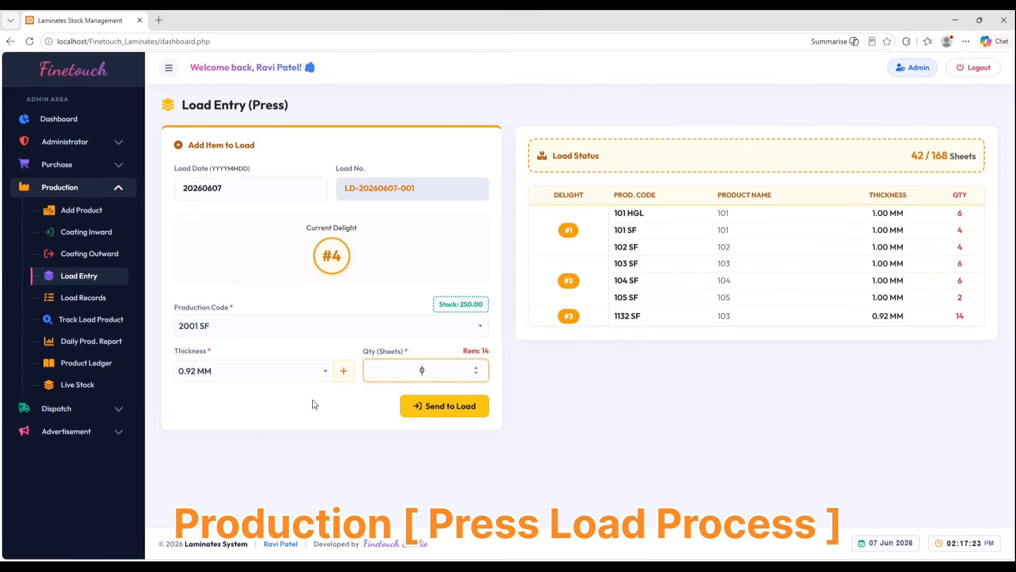
pyautogui.write('7')
pyautogui.click(409, 398)
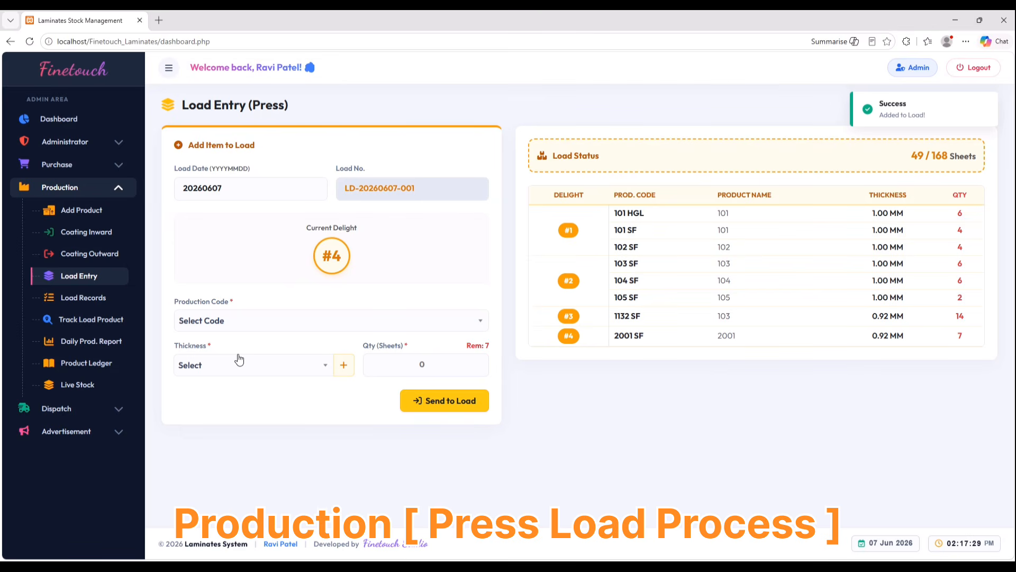
# Complete the fourth delight of the load with 7 sheets of production code 2002 HGL.
pyautogui.click(228, 320)
pyautogui.scroll(-4, 238, 419)
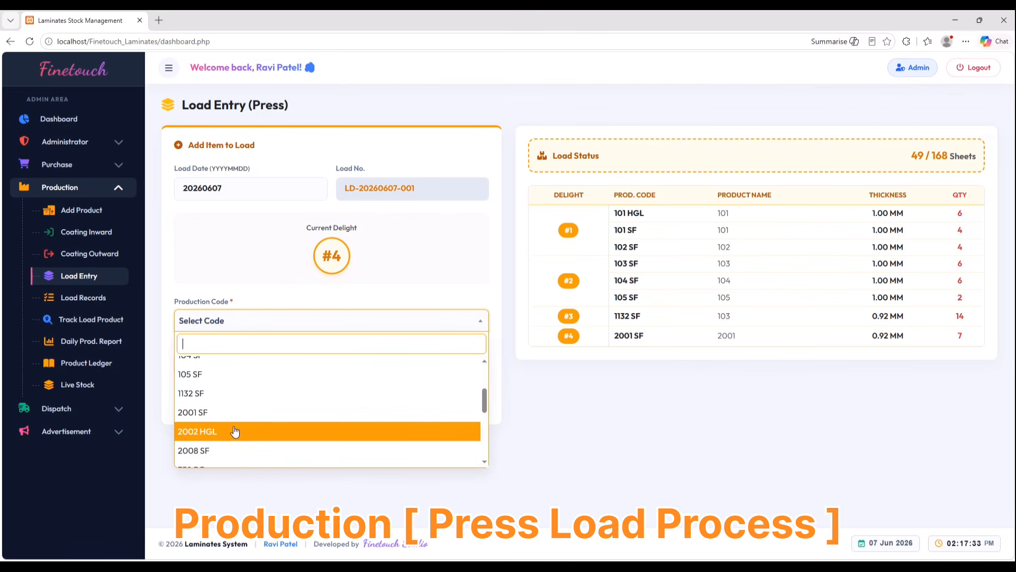
pyautogui.click(235, 432)
pyautogui.write('7')
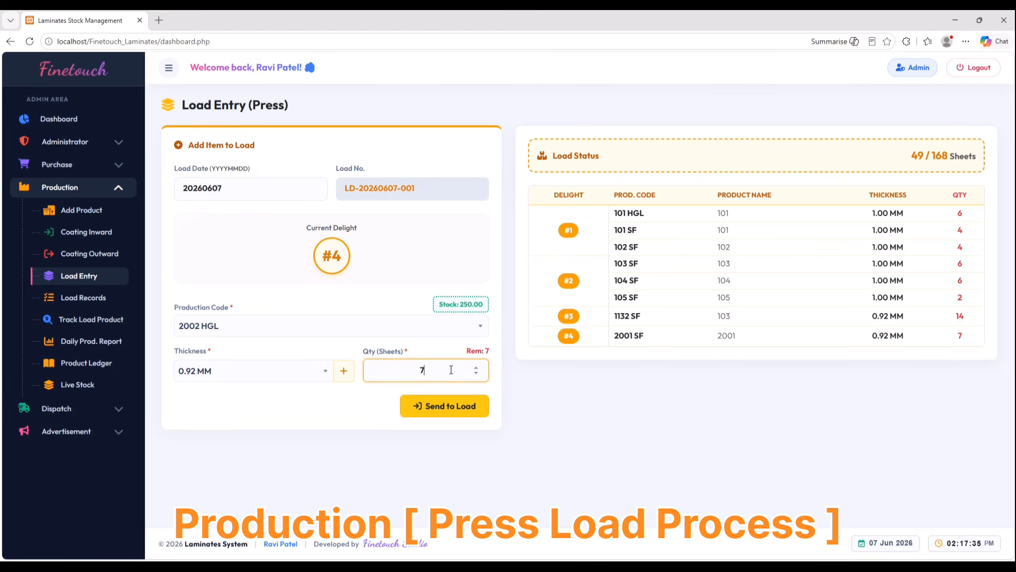
pyautogui.click(451, 405)
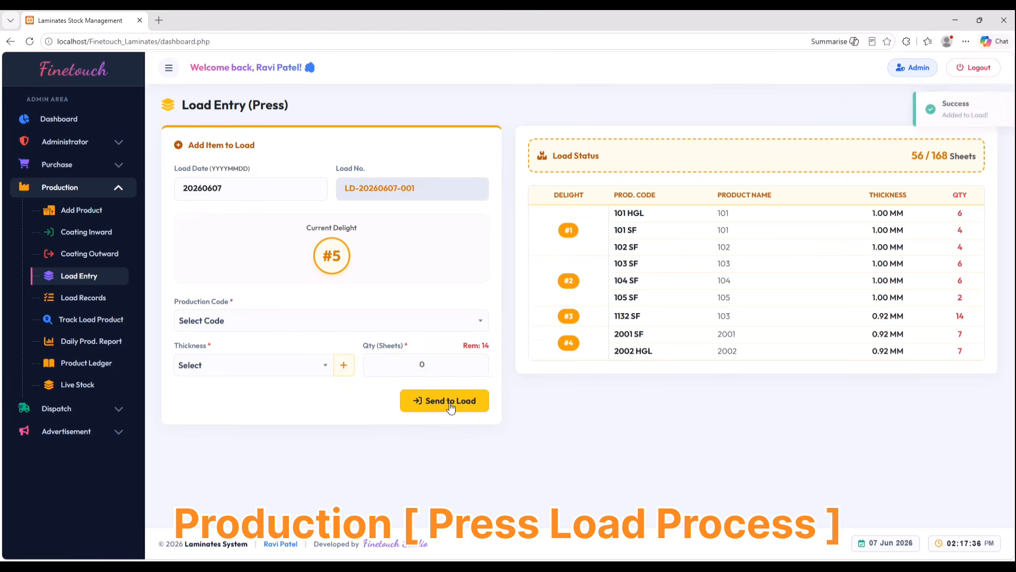
# Fill the fifth delight of the load with 14 sheets of production code 2008 SF.
pyautogui.click(215, 321)
pyautogui.scroll(-5, 226, 408)
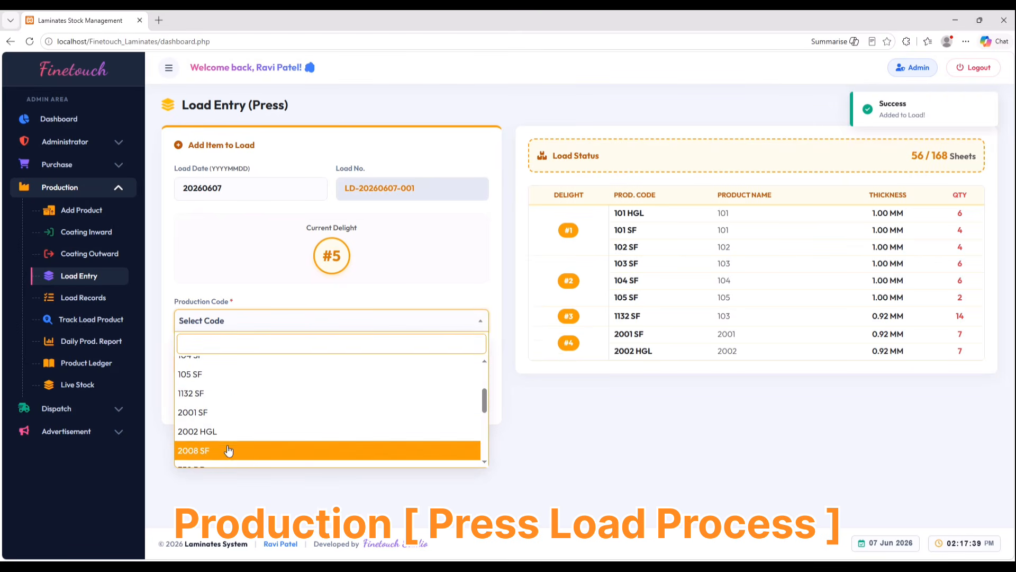
pyautogui.click(227, 453)
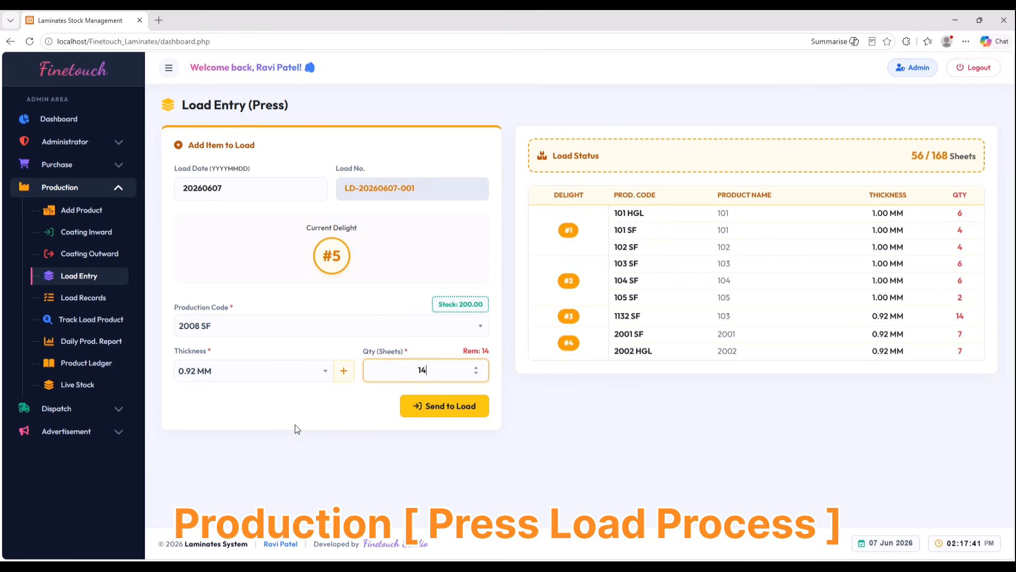
pyautogui.click(432, 417)
# Start the sixth delight of the load with 8 sheets of production code 358 DD.
pyautogui.click(264, 325)
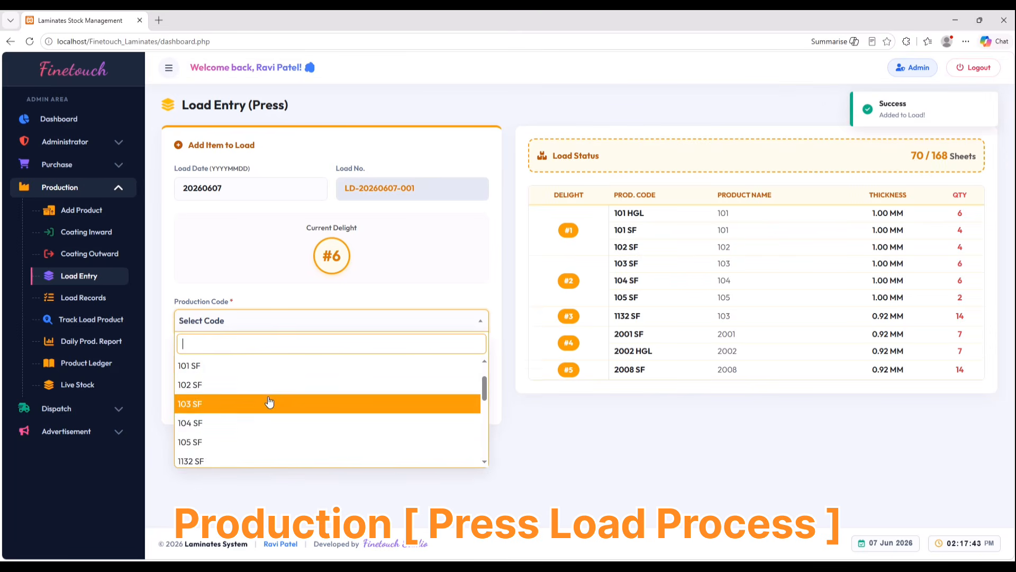
pyautogui.scroll(-3, 268, 418)
pyautogui.click(266, 426)
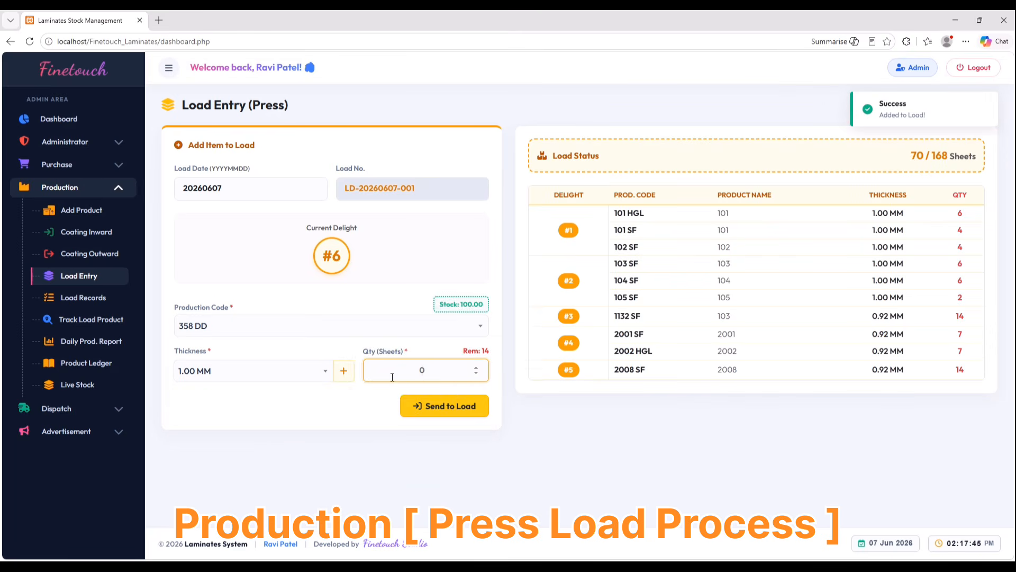
pyautogui.write('8')
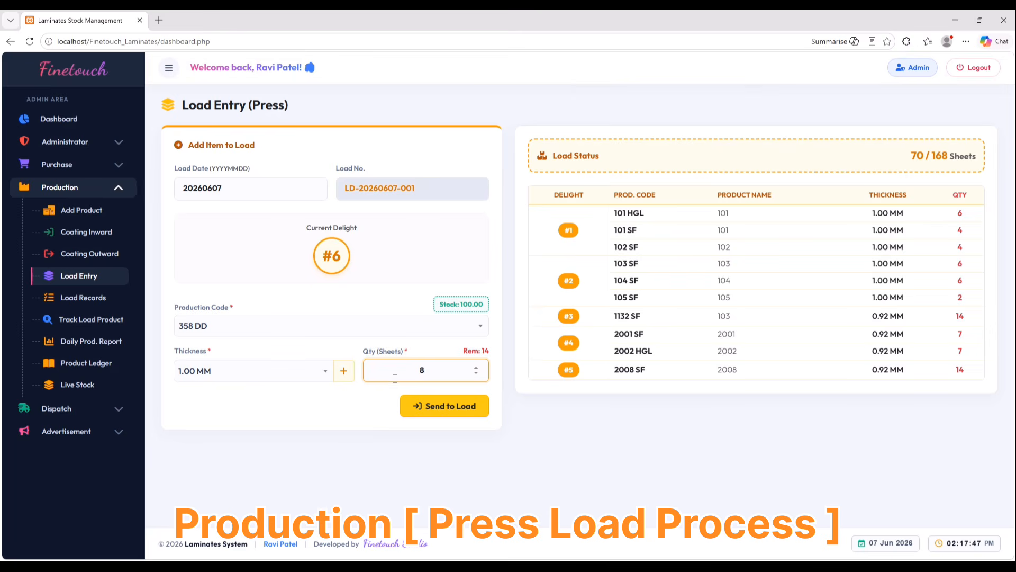
pyautogui.click(449, 414)
# Complete the sixth delight of the load with 6 sheets of production code 550 CT.
pyautogui.click(245, 326)
pyautogui.scroll(-1, 259, 397)
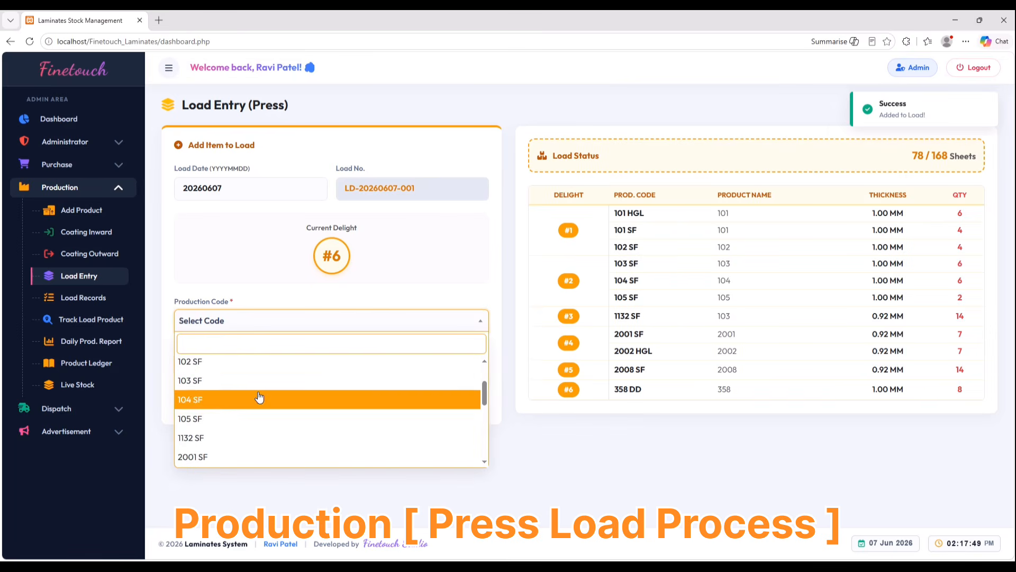
pyautogui.scroll(-3, 260, 398)
pyautogui.click(241, 382)
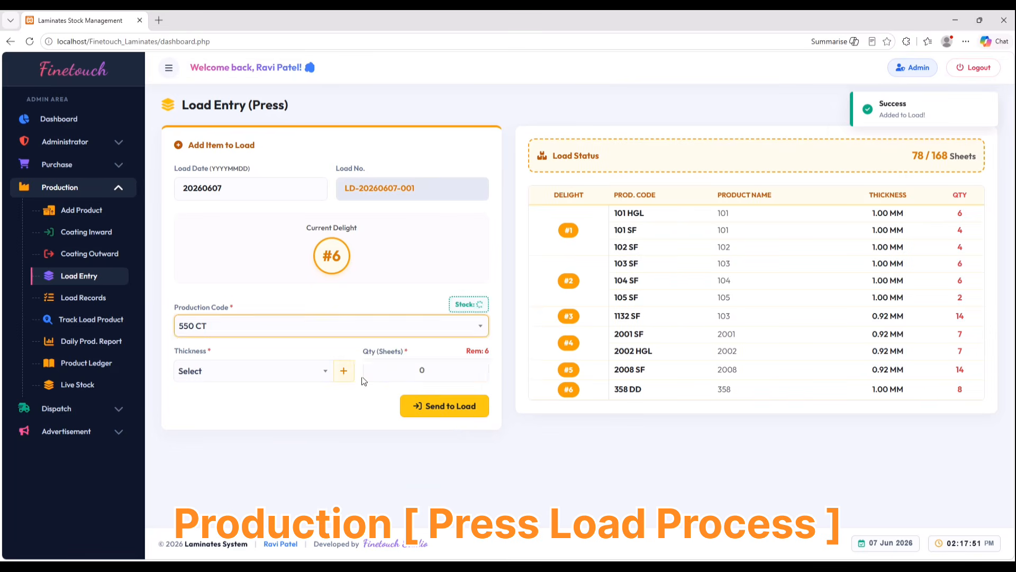
pyautogui.click(365, 373)
pyautogui.write('6')
pyautogui.click(424, 401)
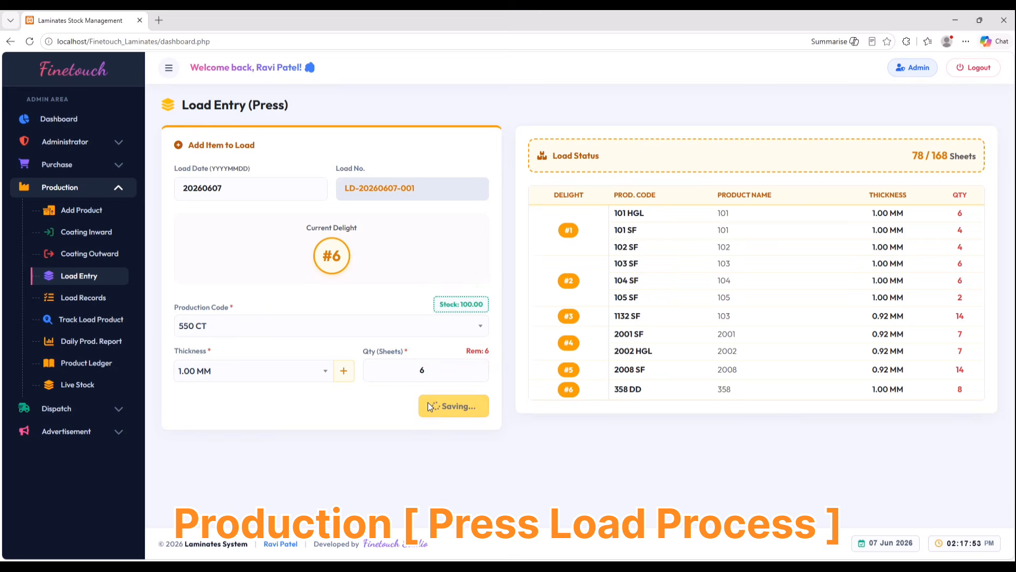
# Fill the seventh delight of the load with 14 sheets of production code 8002 SF.
pyautogui.click(257, 324)
pyautogui.scroll(-1, 253, 403)
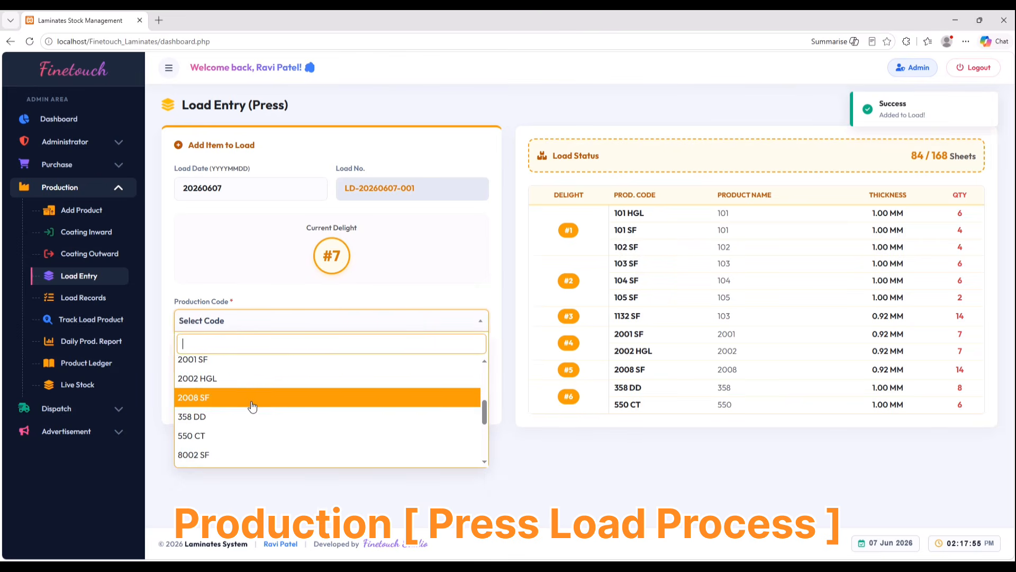
pyautogui.click(254, 454)
pyautogui.write('14')
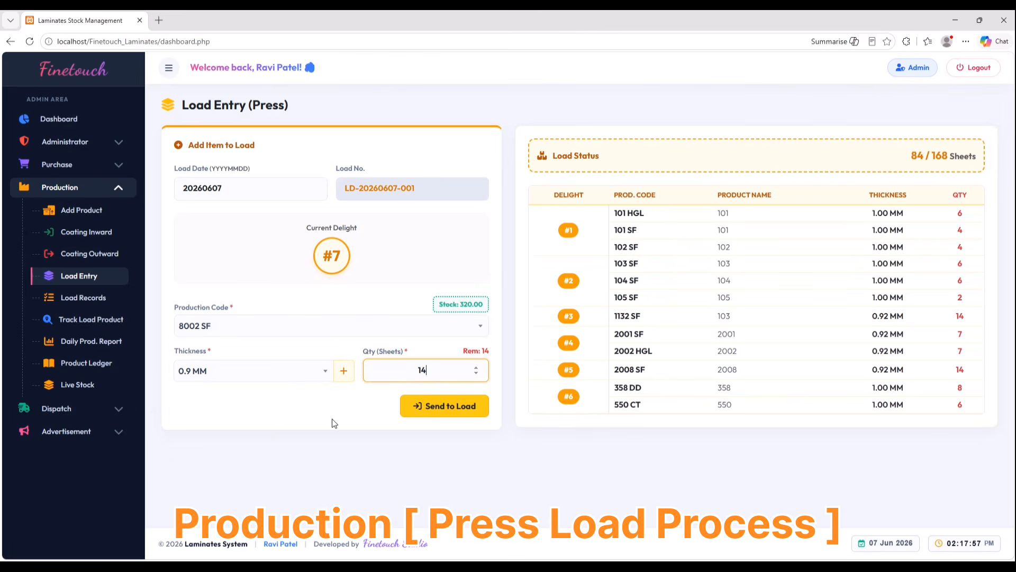
pyautogui.click(444, 405)
# Fill the eighth delight of the load with 14 sheets of production code 801 SF.
pyautogui.click(274, 329)
pyautogui.scroll(-5, 272, 413)
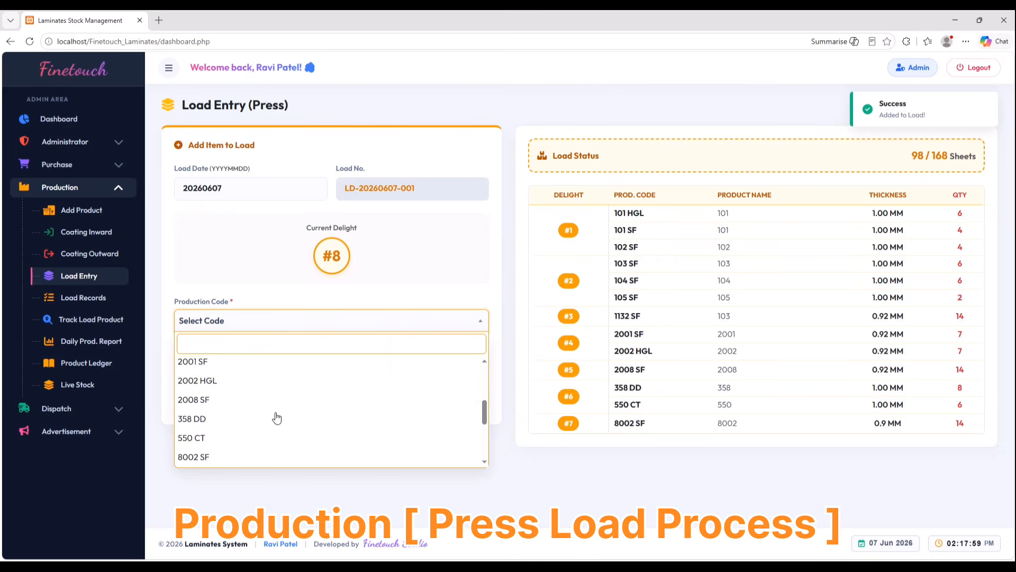
pyautogui.click(256, 419)
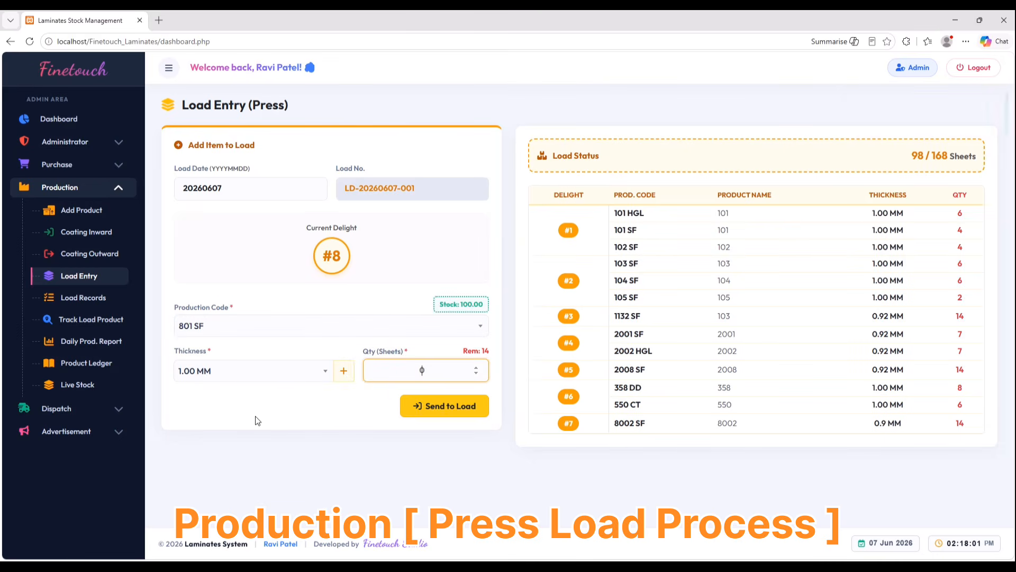
pyautogui.click(444, 406)
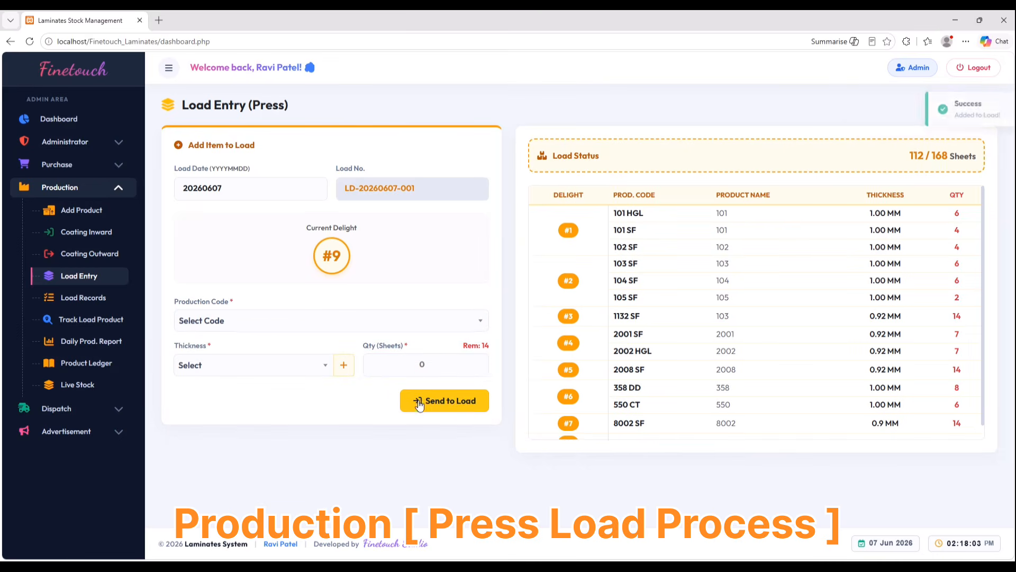
# Fill the ninth delight of the load with 14 sheets of production code 802 SF.
pyautogui.click(228, 320)
pyautogui.scroll(-6, 256, 413)
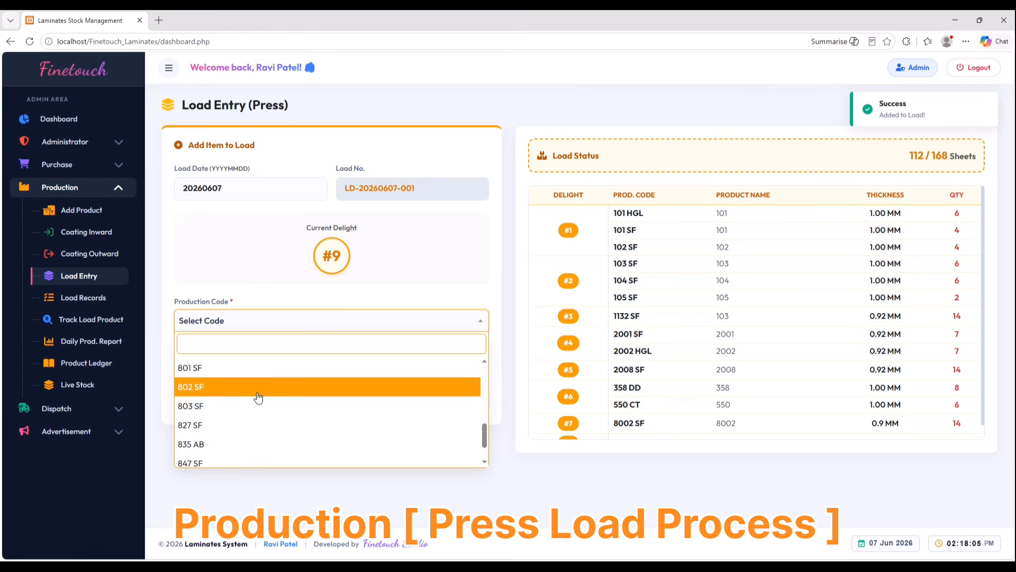
pyautogui.click(256, 390)
pyautogui.write('14')
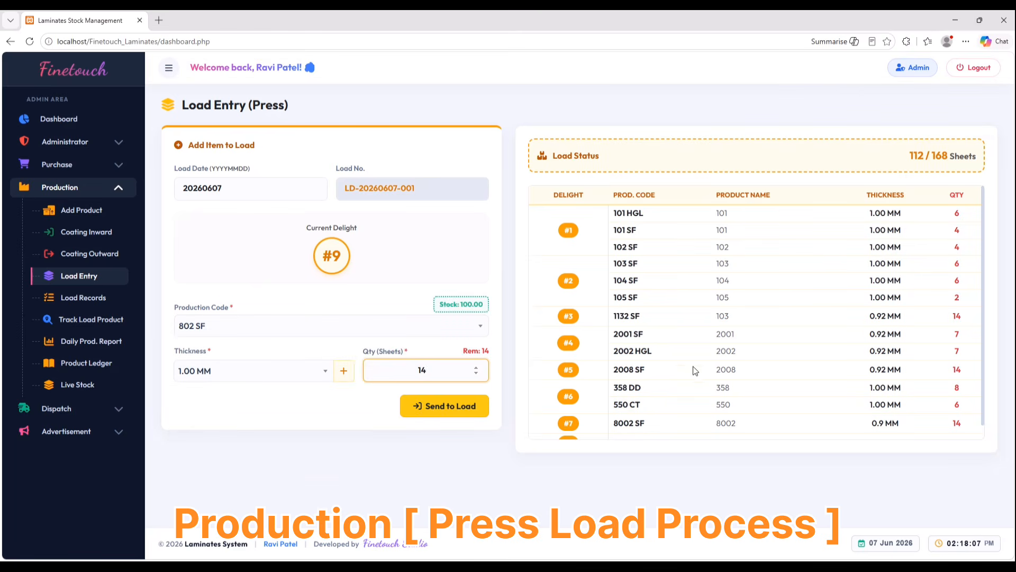
pyautogui.scroll(-1, 695, 370)
pyautogui.click(444, 411)
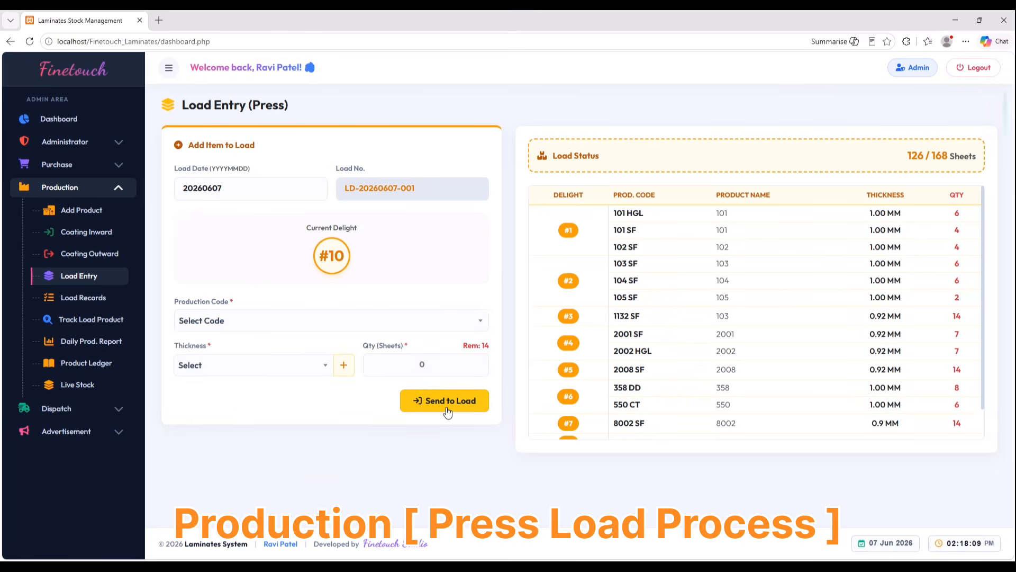
# Start the tenth delight of the load with 6 sheets of production code 835 AB.
pyautogui.click(289, 329)
pyautogui.scroll(-2, 704, 344)
pyautogui.scroll(-15, 328, 403)
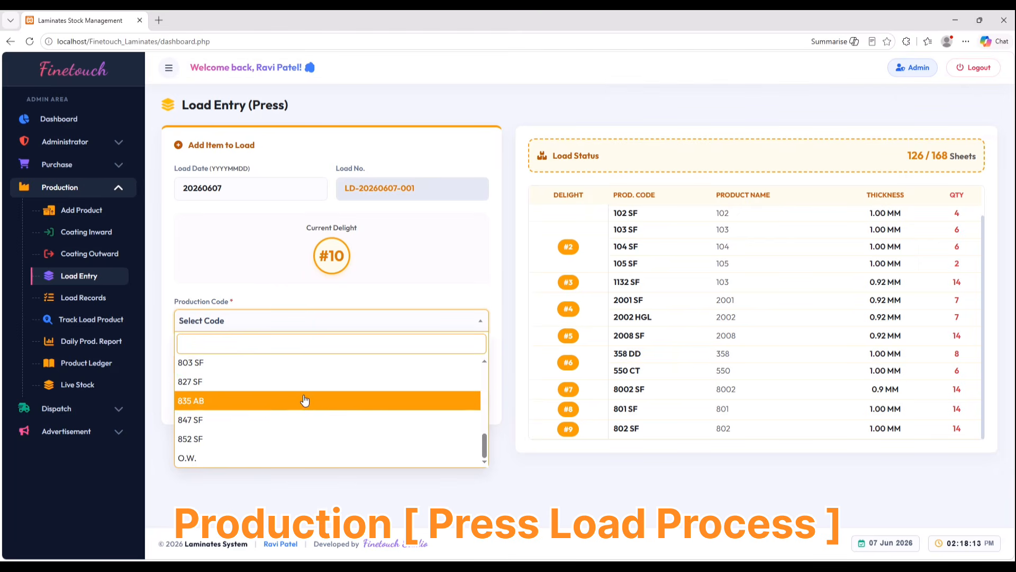
pyautogui.click(302, 400)
pyautogui.click(446, 370)
pyautogui.write('6')
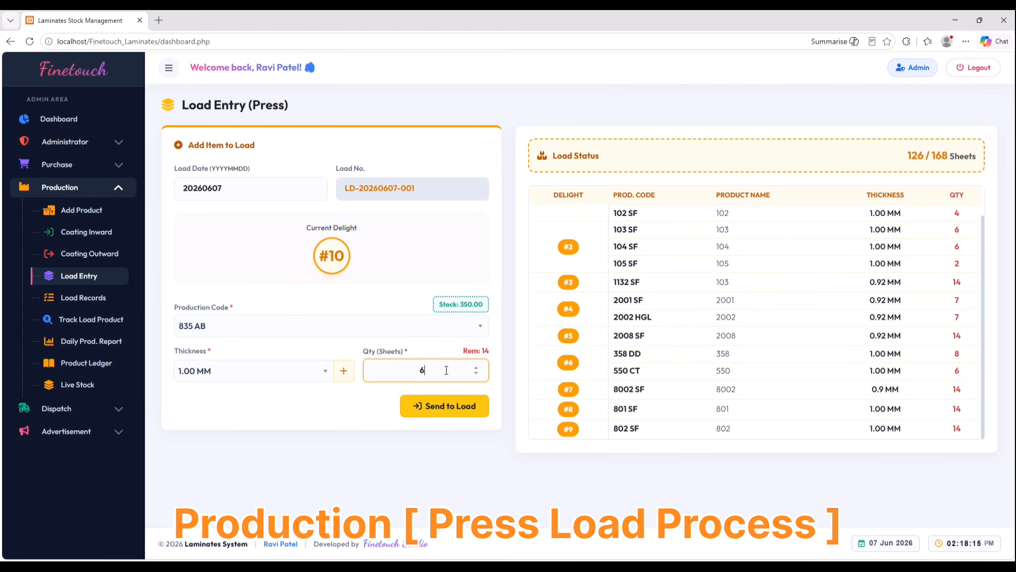
pyautogui.click(445, 405)
# Complete the tenth delight of the load with 8 sheets of production code 852 SF.
pyautogui.click(295, 321)
pyautogui.scroll(-15, 360, 386)
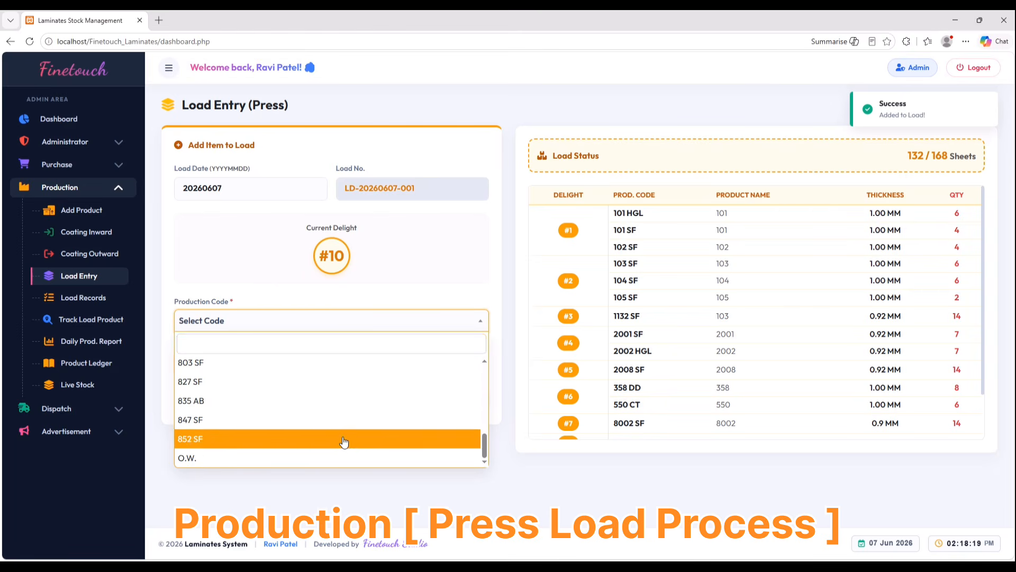
pyautogui.click(340, 439)
pyautogui.write('8')
pyautogui.click(404, 413)
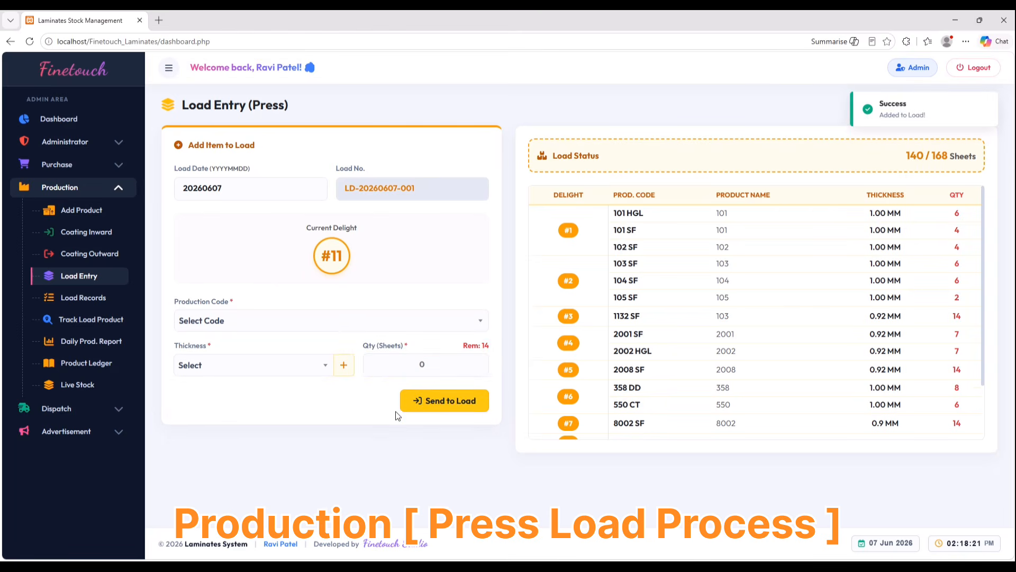
# Fill the eleventh delight of the load with 14 sheets of production code 827 SF.
pyautogui.click(337, 327)
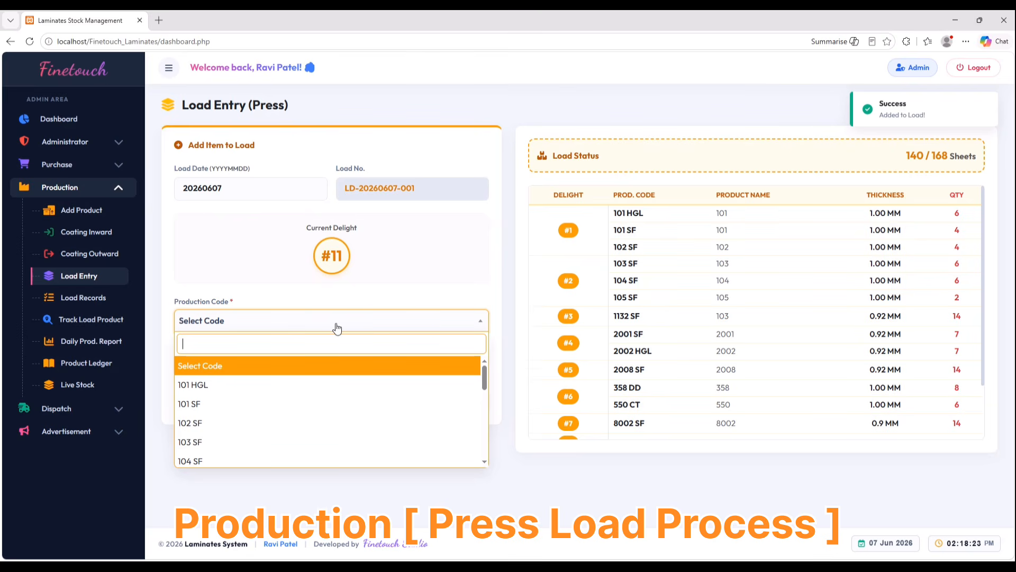
pyautogui.scroll(-15, 304, 421)
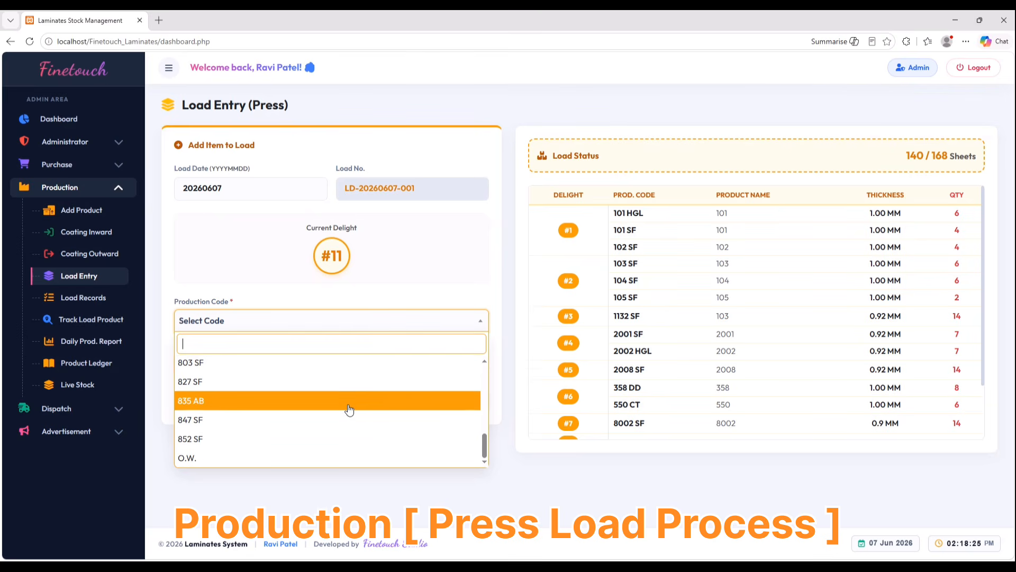
pyautogui.click(347, 382)
pyautogui.scroll(-3, 682, 385)
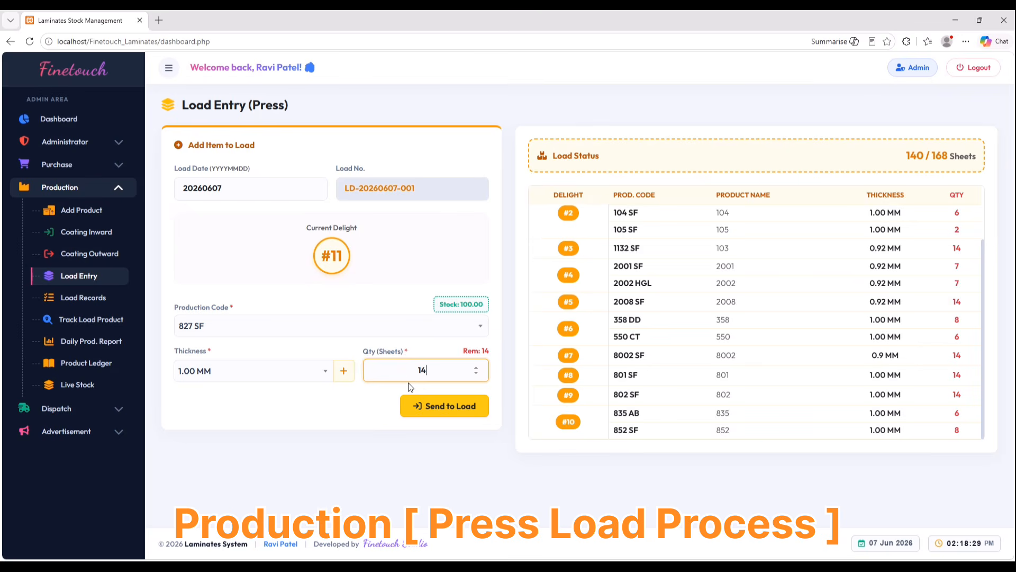
pyautogui.press('Return')
# Fill the twelfth delight of the load with 14 sheets of production code 852 SF.
pyautogui.scroll(-15, 410, 402)
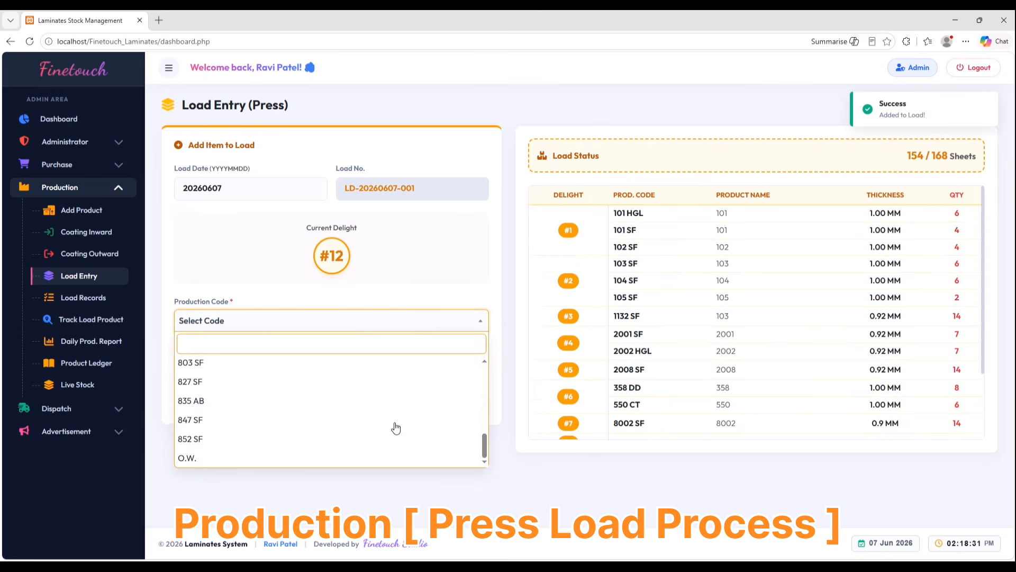
pyautogui.click(381, 436)
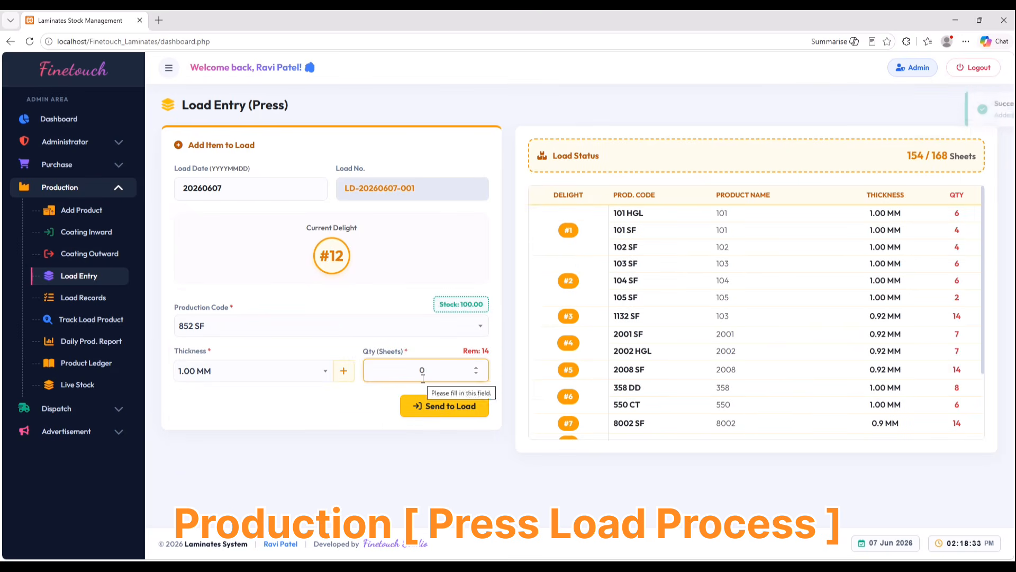
pyautogui.write('14')
pyautogui.click(443, 404)
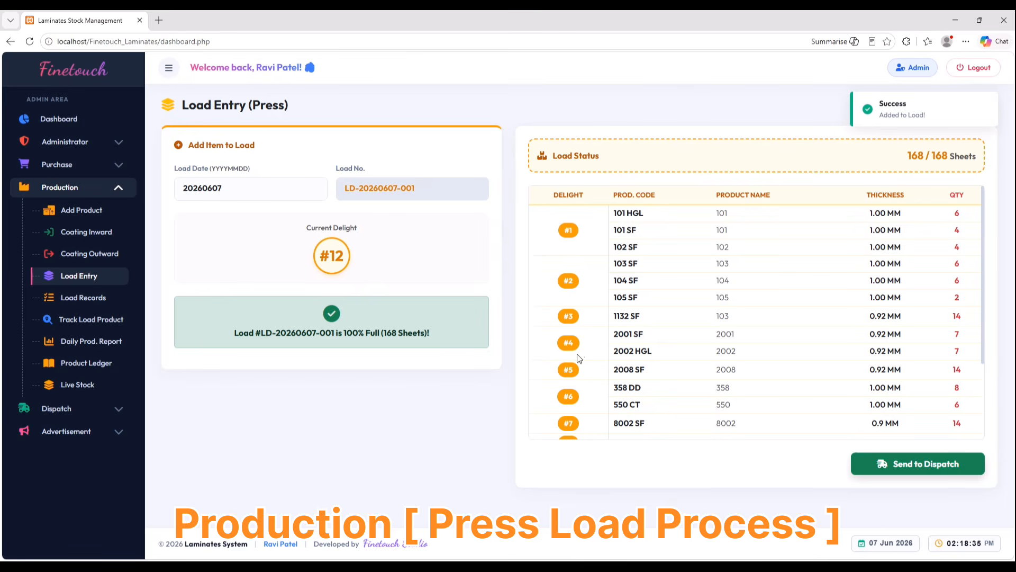
# Review the items of the full press load and send the load to dispatch.
pyautogui.scroll(-3, 786, 354)
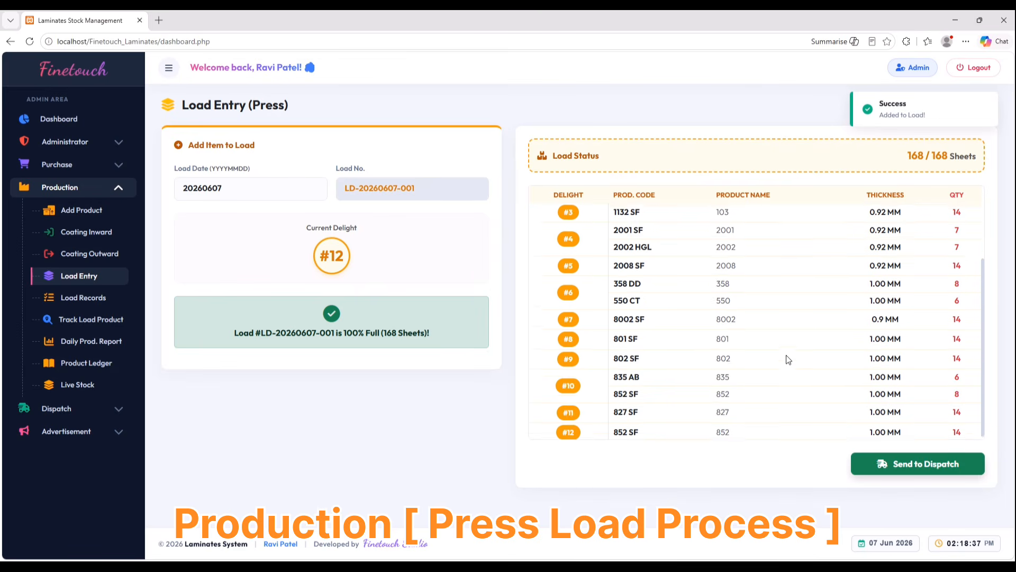
pyautogui.scroll(3, 786, 354)
pyautogui.scroll(-1, 780, 295)
pyautogui.scroll(-2, 780, 294)
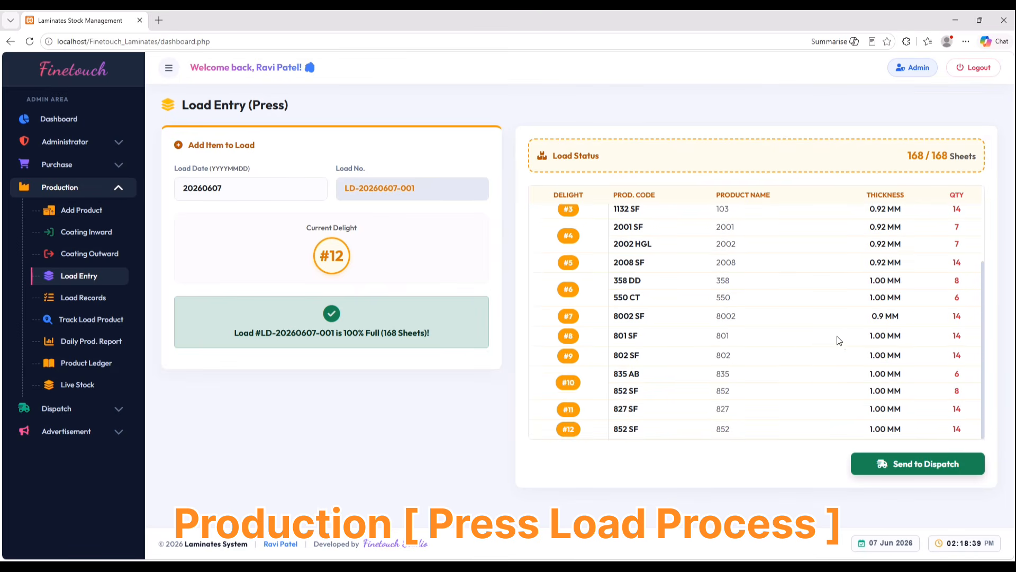
pyautogui.click(921, 466)
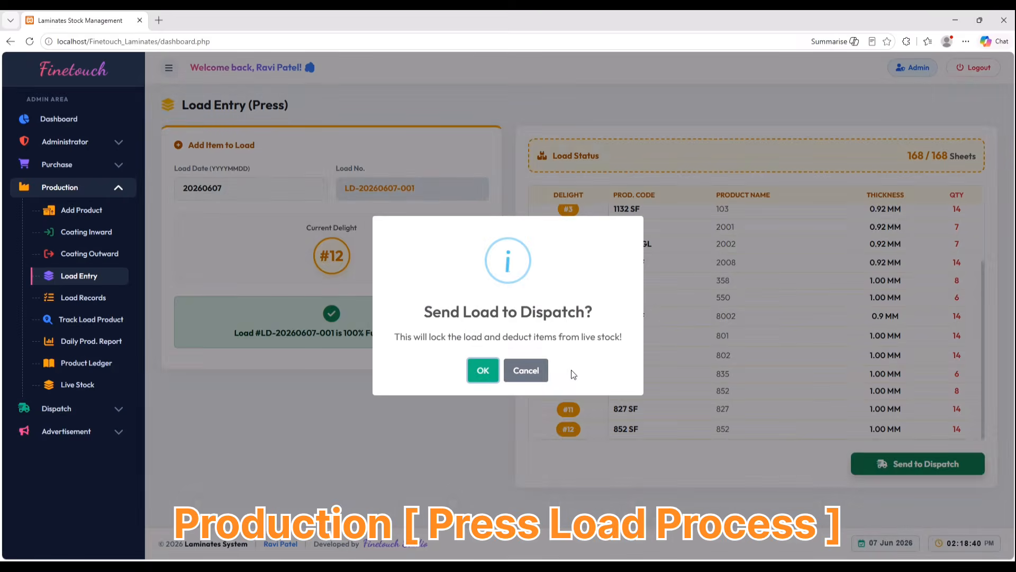
pyautogui.click(481, 372)
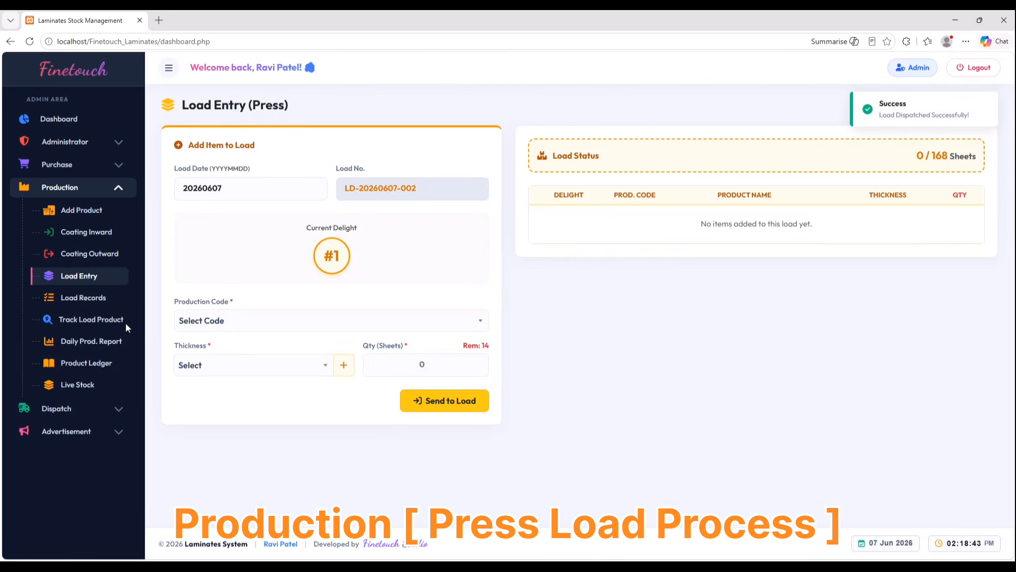
# View the product ledger for product 2008 and check the reference number of its Load Outward (Press) entry.
pyautogui.click(85, 363)
pyautogui.click(216, 170)
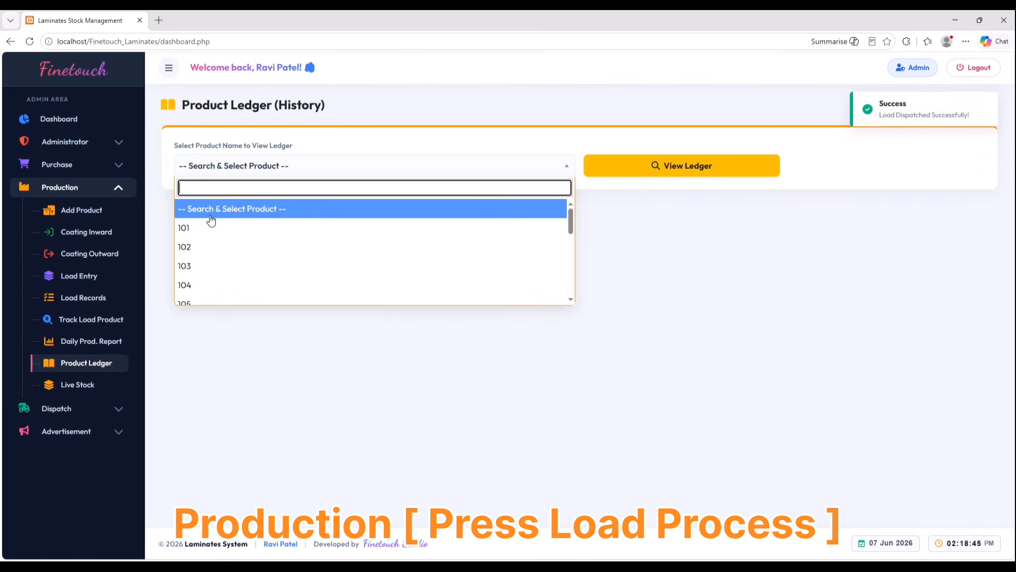
pyautogui.write('2008')
pyautogui.press('Return')
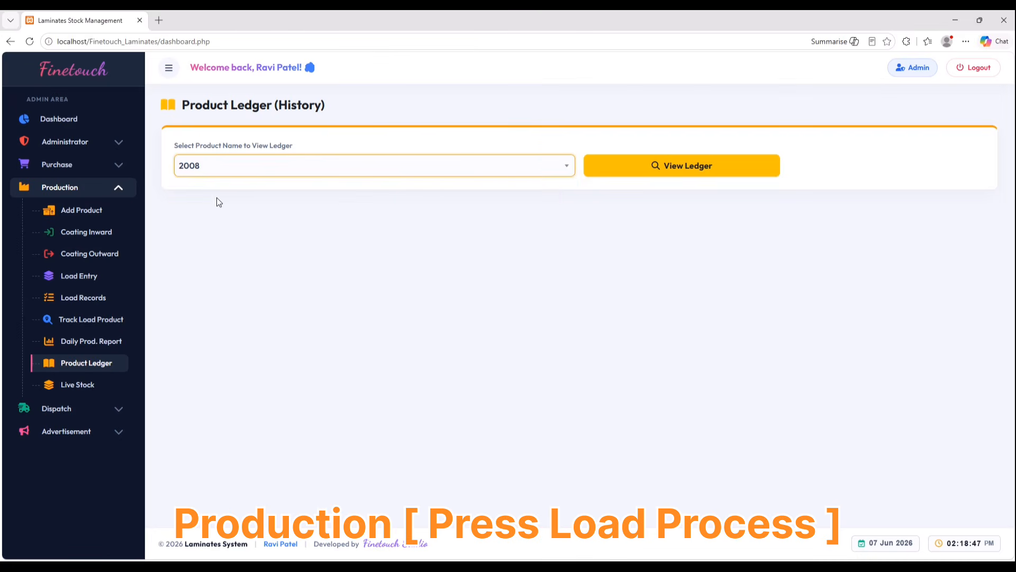
pyautogui.click(590, 169)
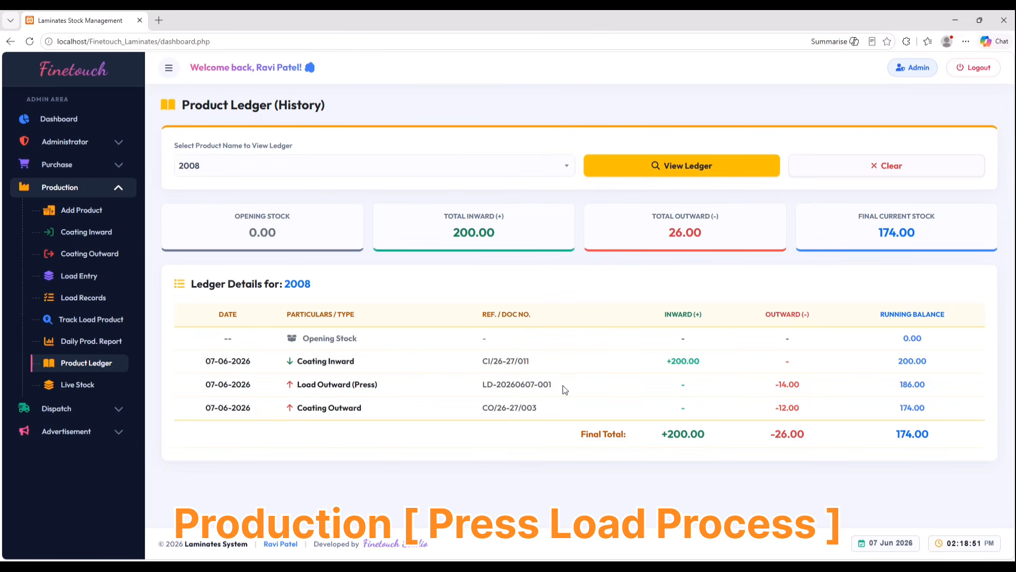
pyautogui.moveTo(555, 385); pyautogui.dragTo(481, 384)
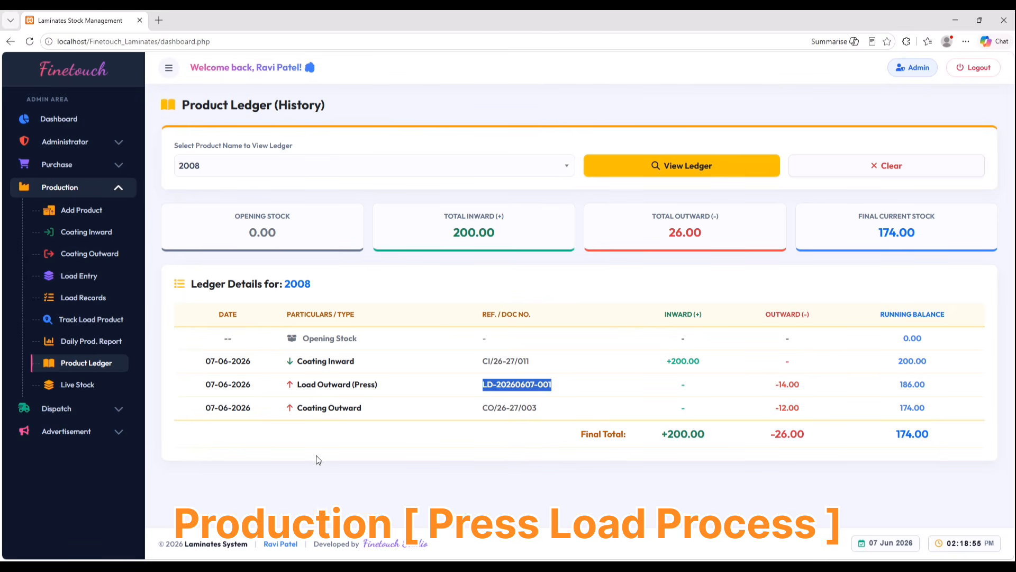
pyautogui.click(92, 277)
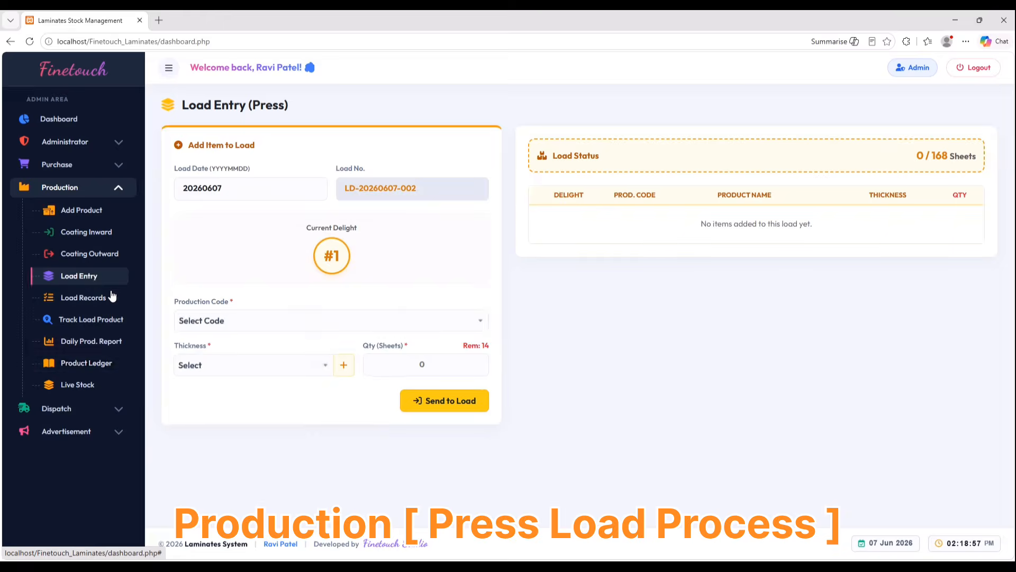
pyautogui.click(112, 296)
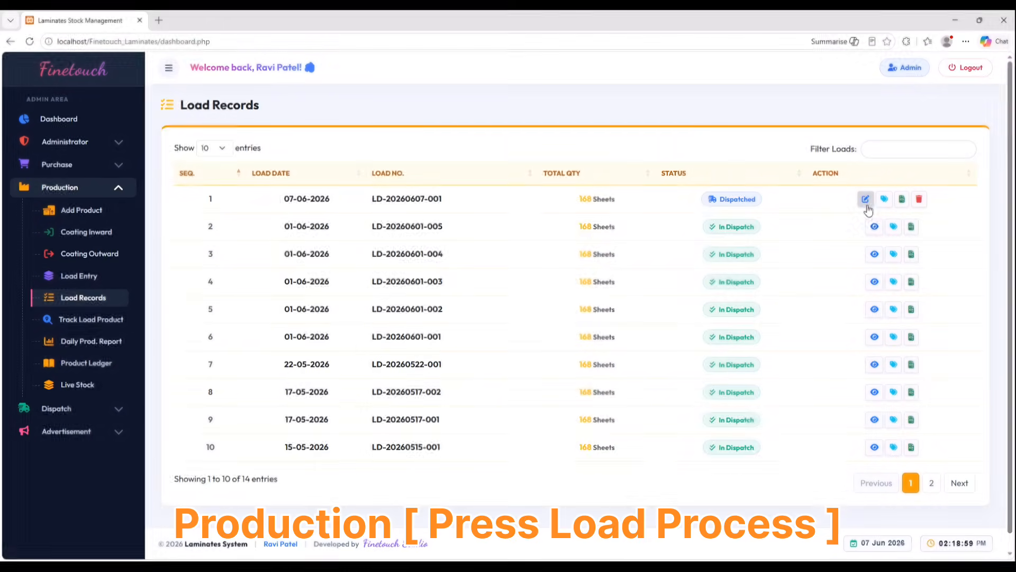
pyautogui.click(866, 201)
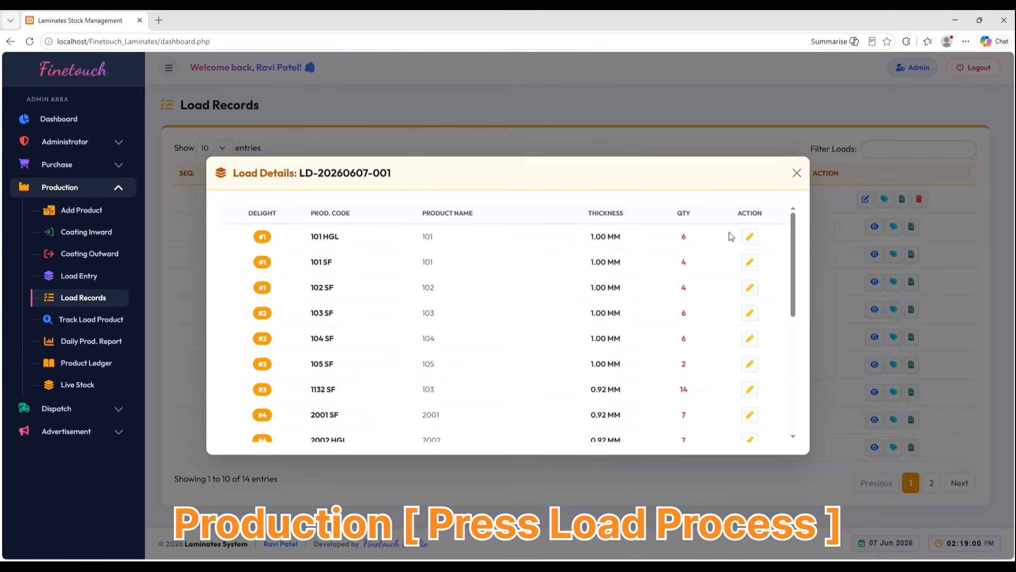
pyautogui.scroll(-5, 677, 267)
pyautogui.scroll(5, 678, 268)
# Change the load's 101 HGL item in delight 1 to production code O.W. with 0.82 MM thickness, save it and close the load details.
pyautogui.click(749, 237)
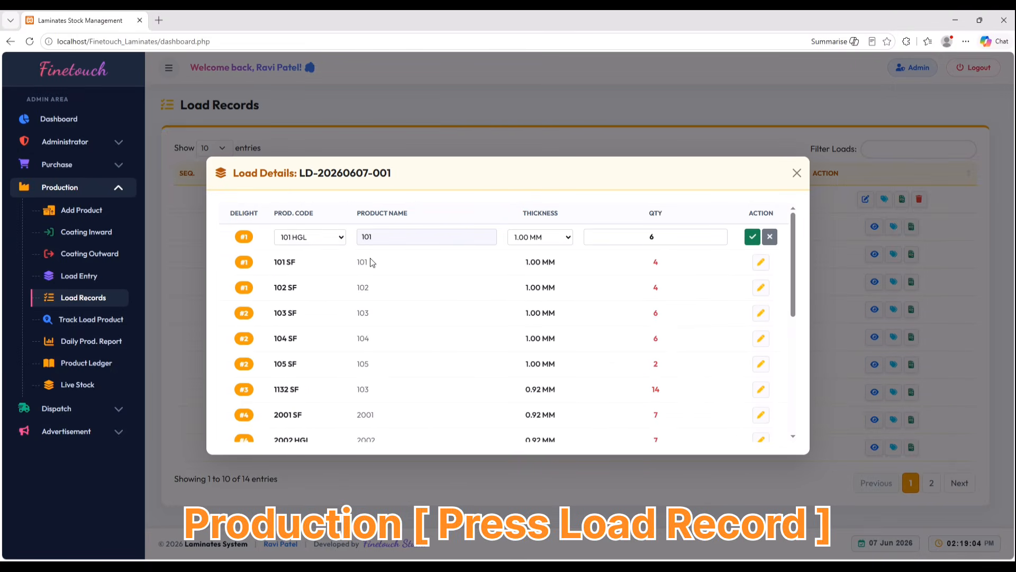
pyautogui.click(334, 243)
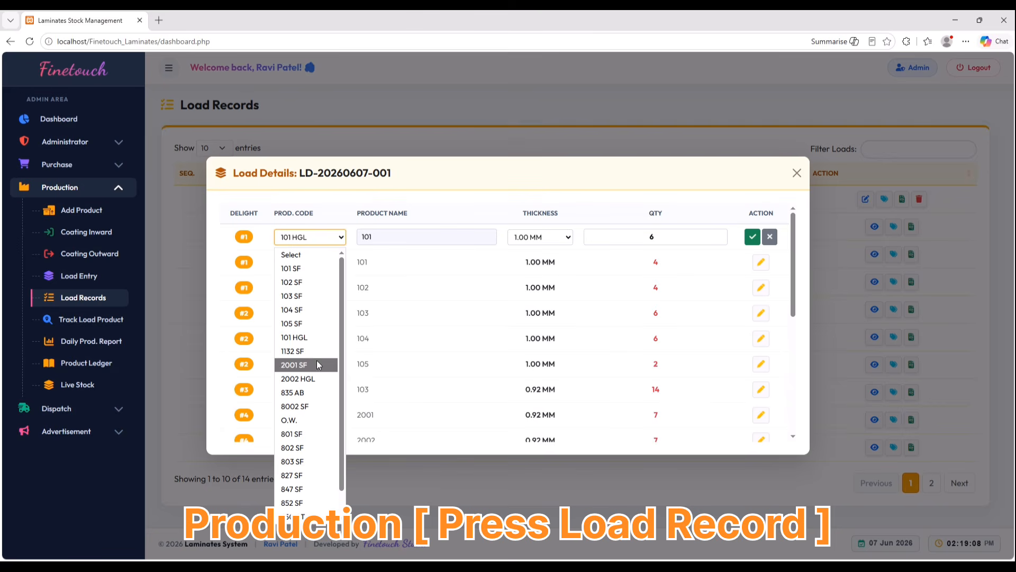
pyautogui.click(314, 417)
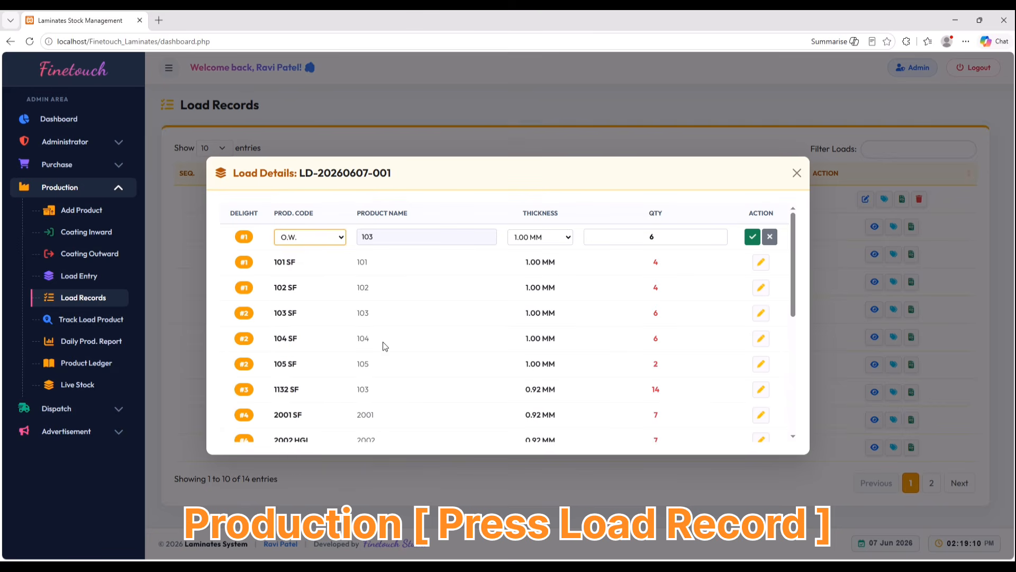
pyautogui.click(541, 240)
pyautogui.click(547, 272)
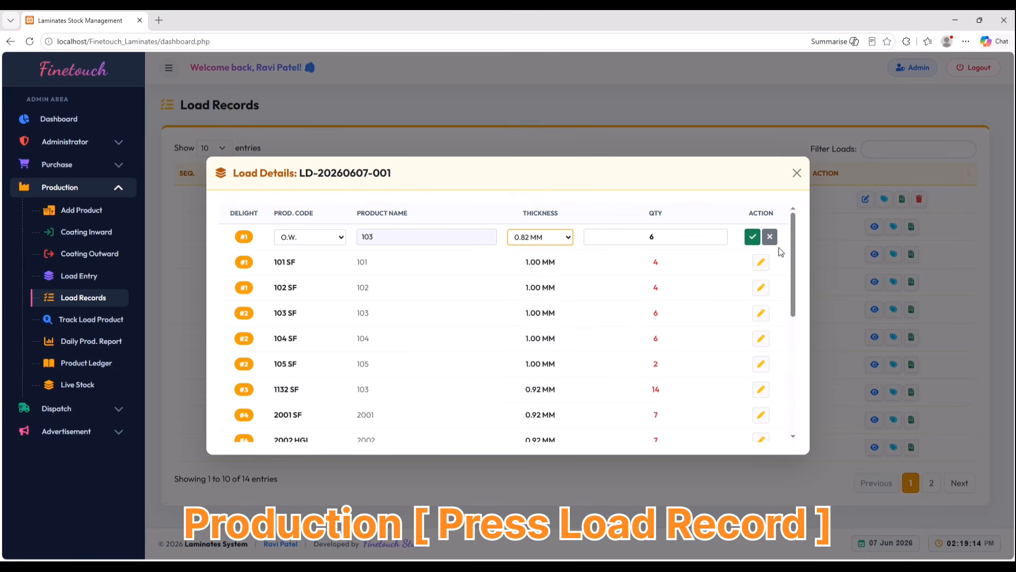
pyautogui.click(753, 237)
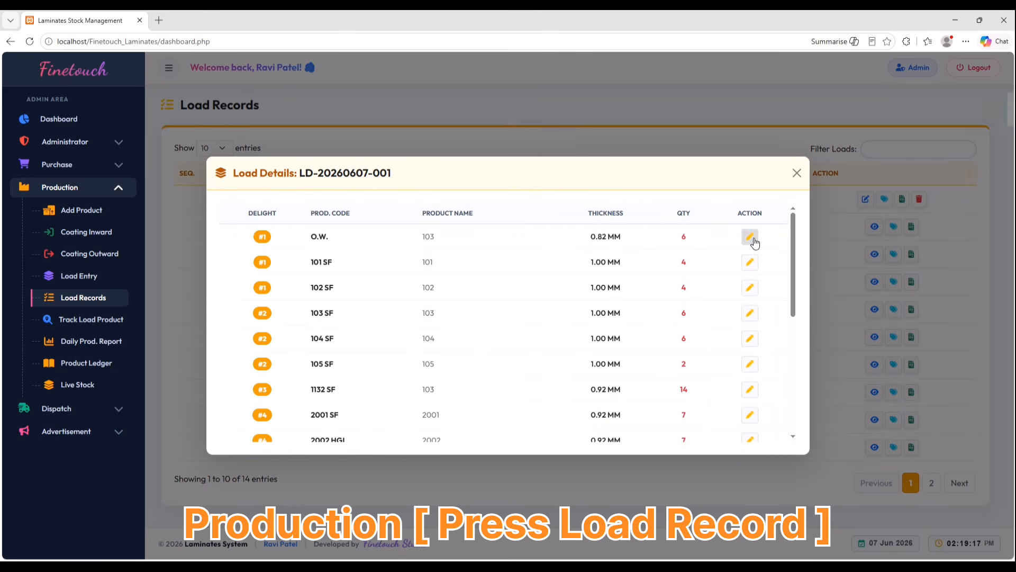
pyautogui.click(796, 173)
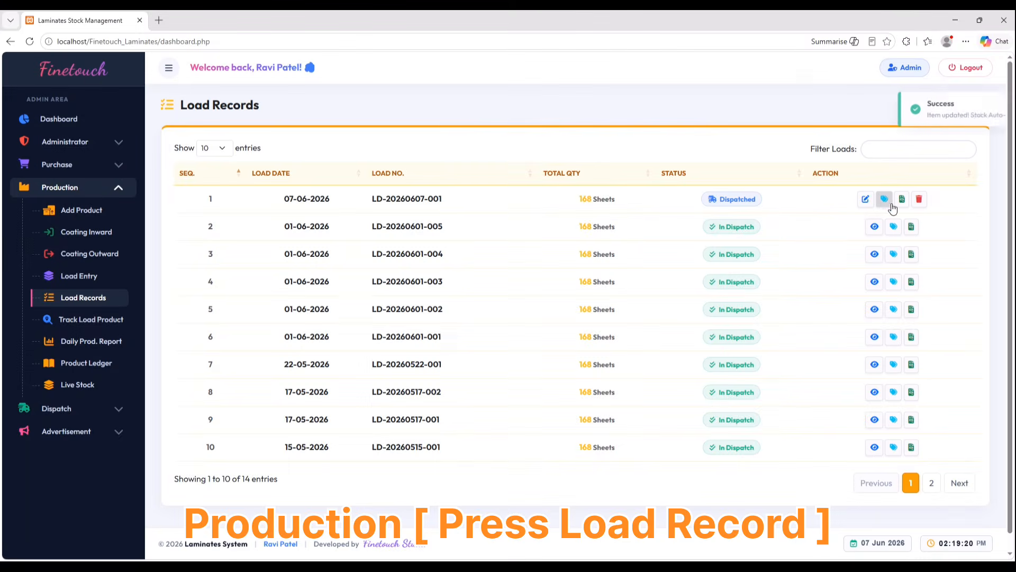
pyautogui.click(885, 201)
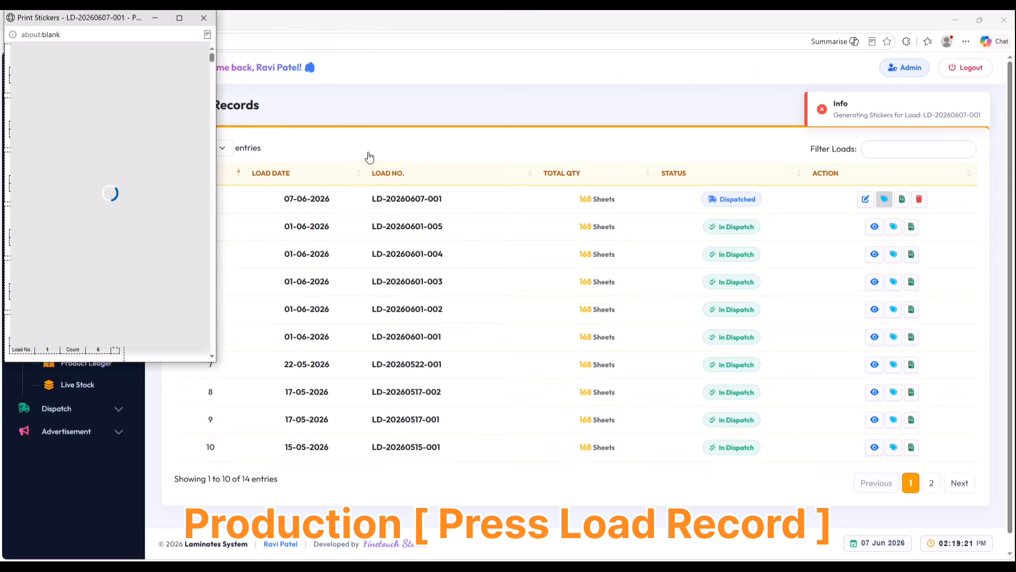
pyautogui.click(182, 13)
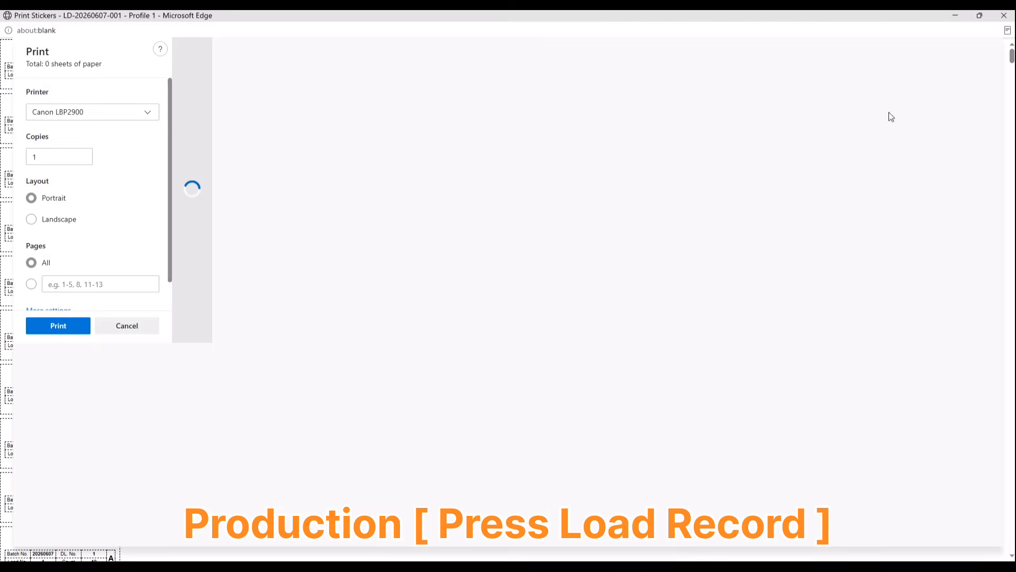
pyautogui.press('Escape')
pyautogui.scroll(-20, 110, 212)
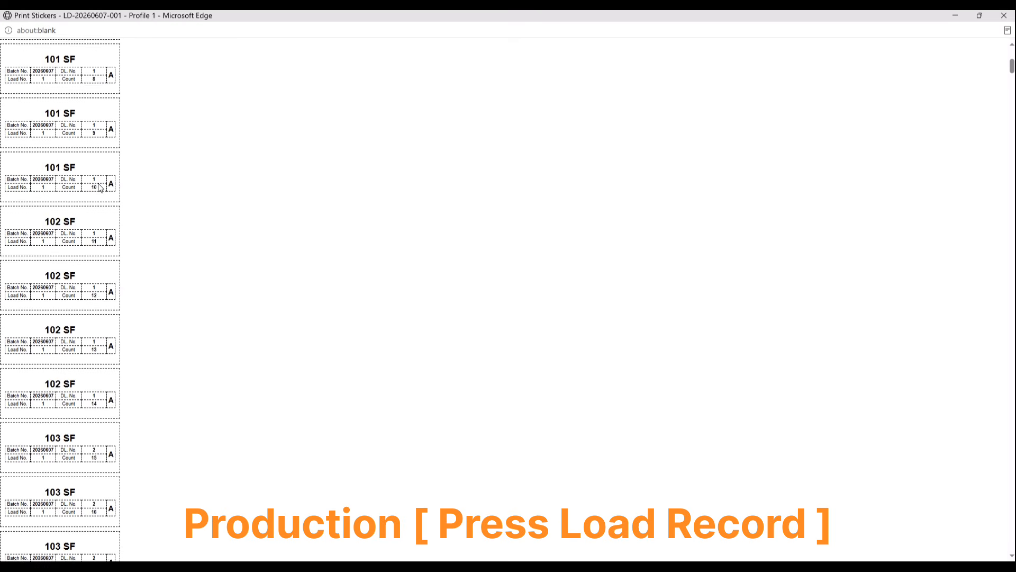
pyautogui.scroll(-20, 107, 219)
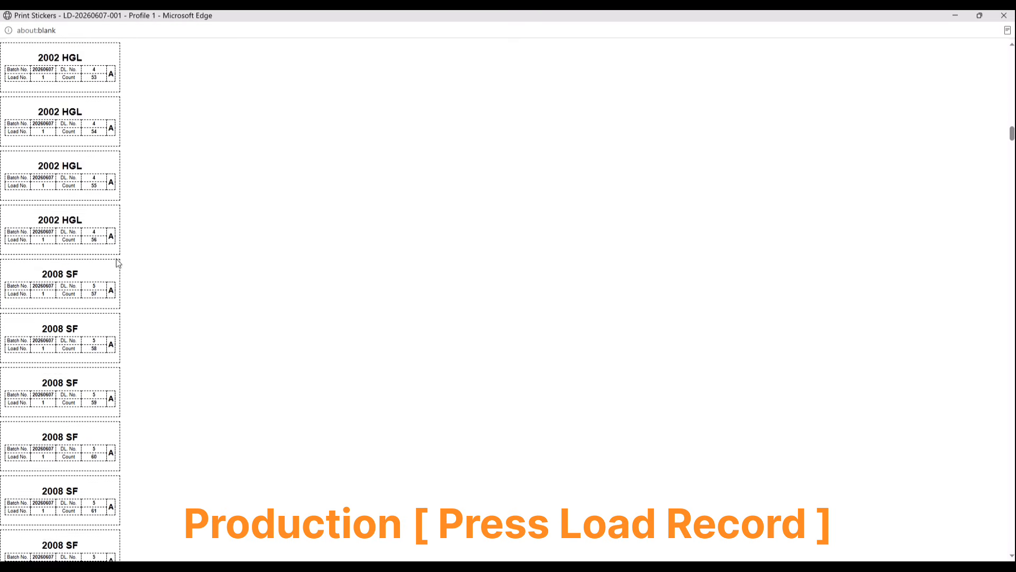
pyautogui.scroll(-20, 123, 274)
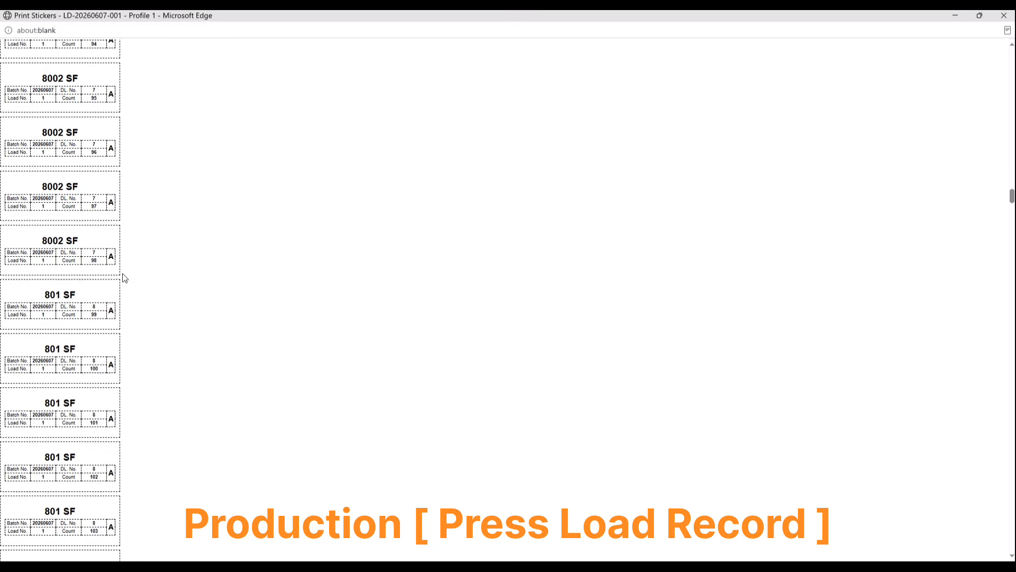
pyautogui.scroll(-20, 122, 273)
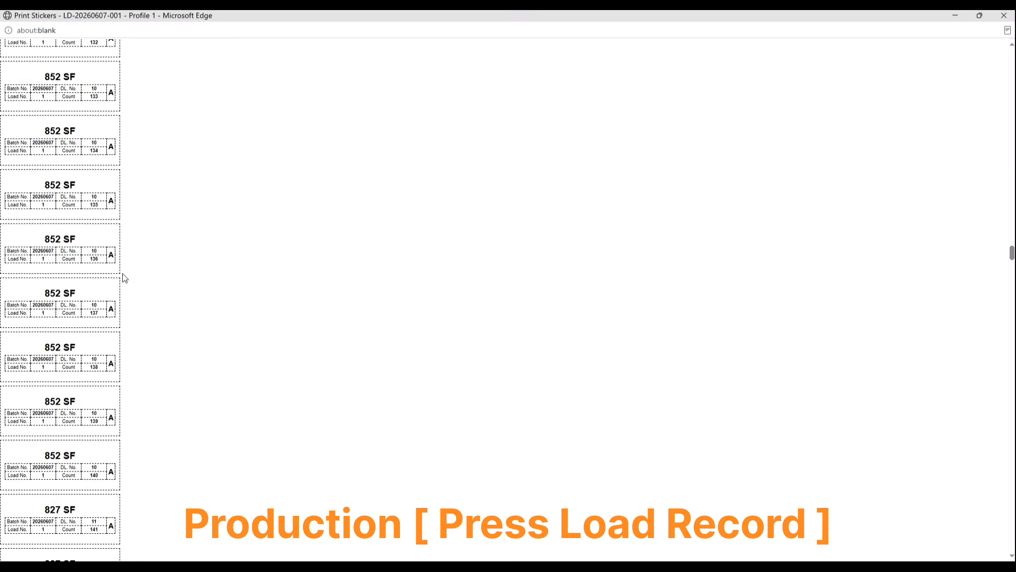
pyautogui.scroll(-20, 125, 284)
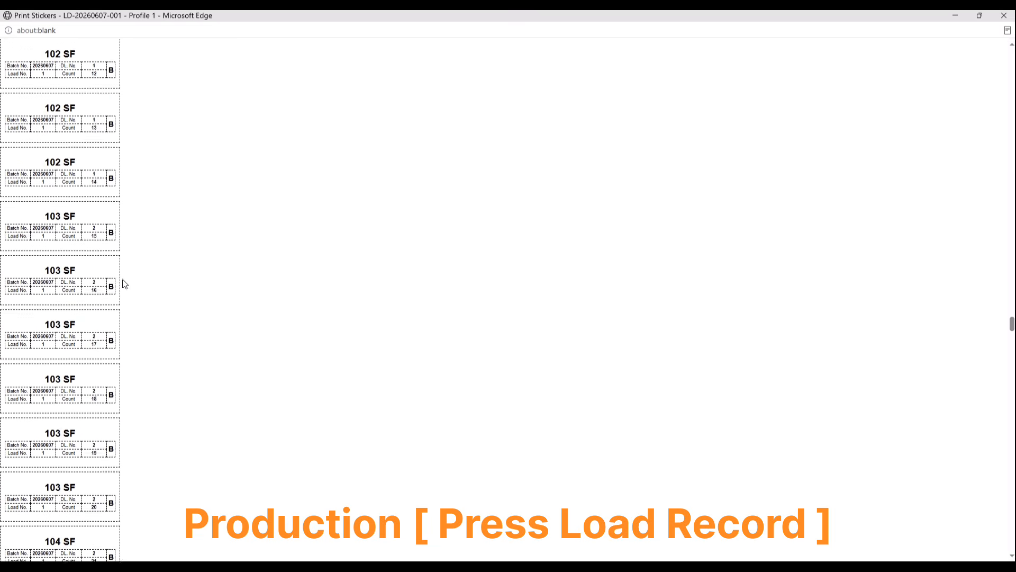
pyautogui.scroll(-20, 125, 284)
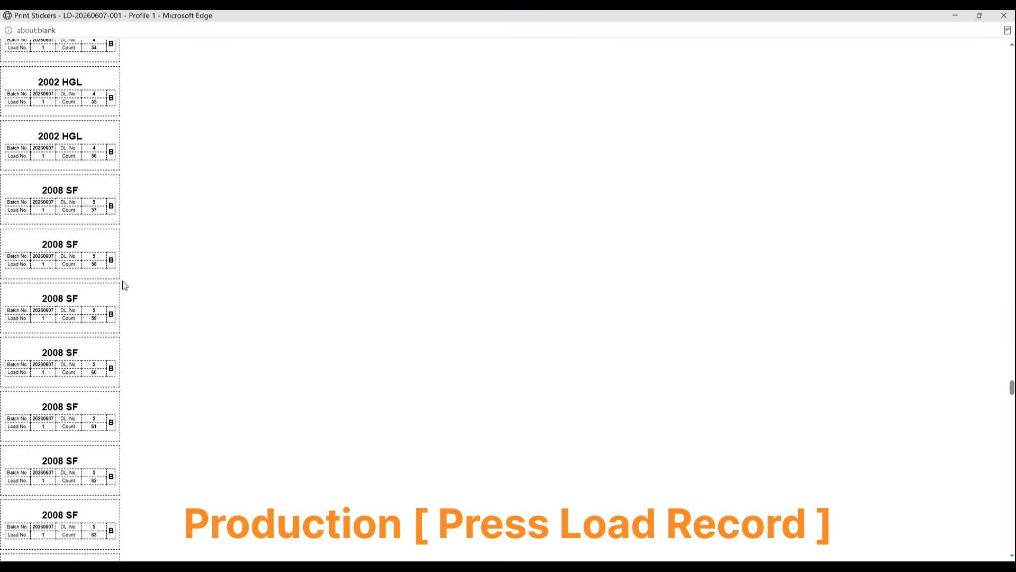
pyautogui.scroll(-20, 123, 282)
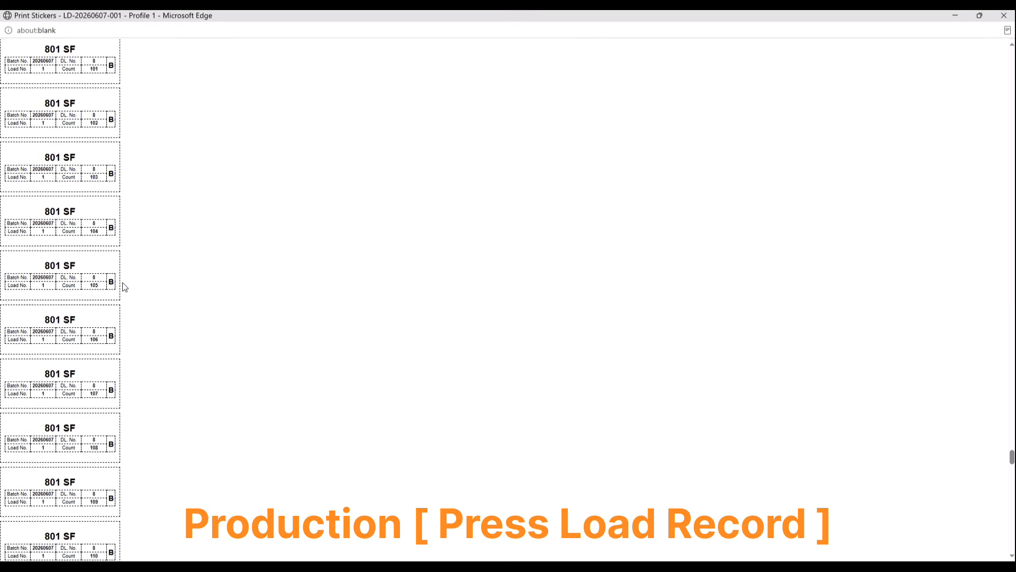
pyautogui.scroll(-20, 123, 287)
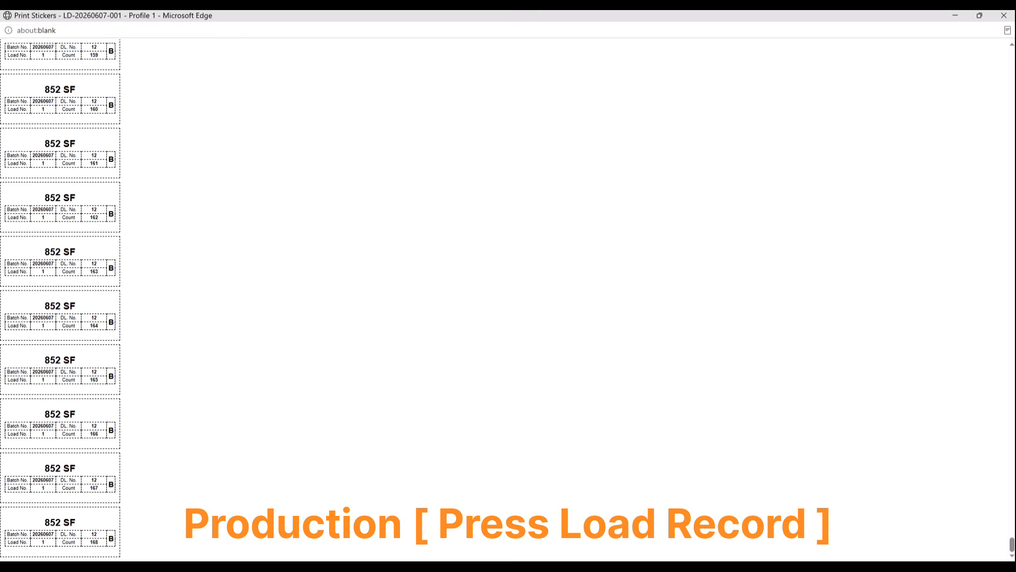
pyautogui.moveTo(1011, 550); pyautogui.dragTo(974, 33)
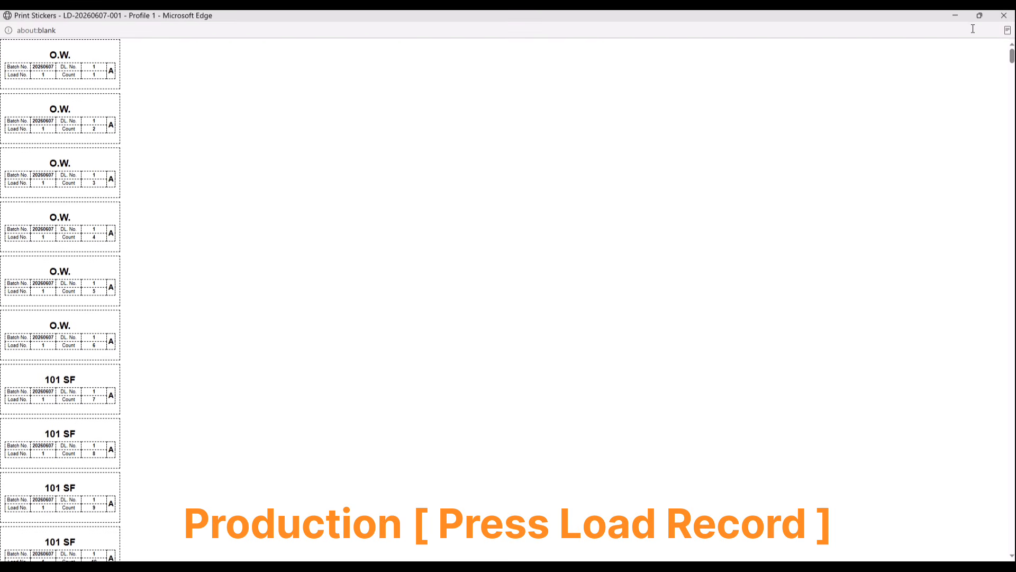
pyautogui.click(1004, 15)
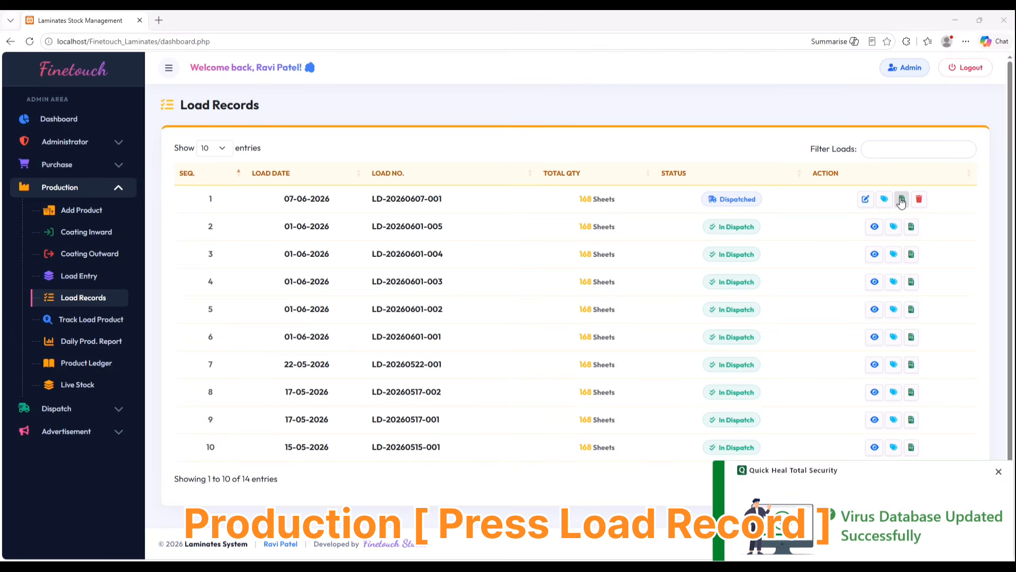
pyautogui.click(902, 199)
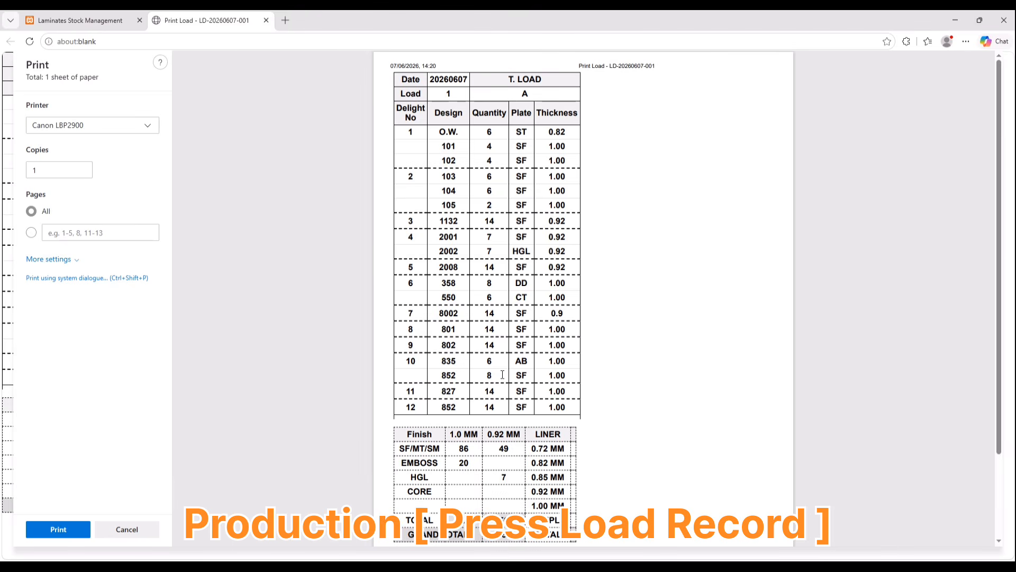
pyautogui.scroll(-2, 502, 374)
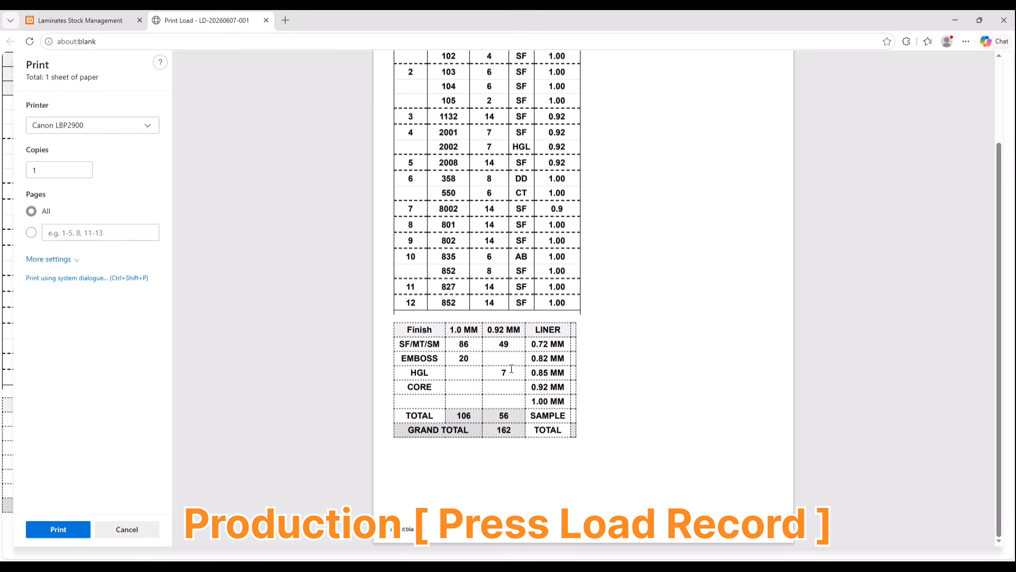
pyautogui.click(119, 530)
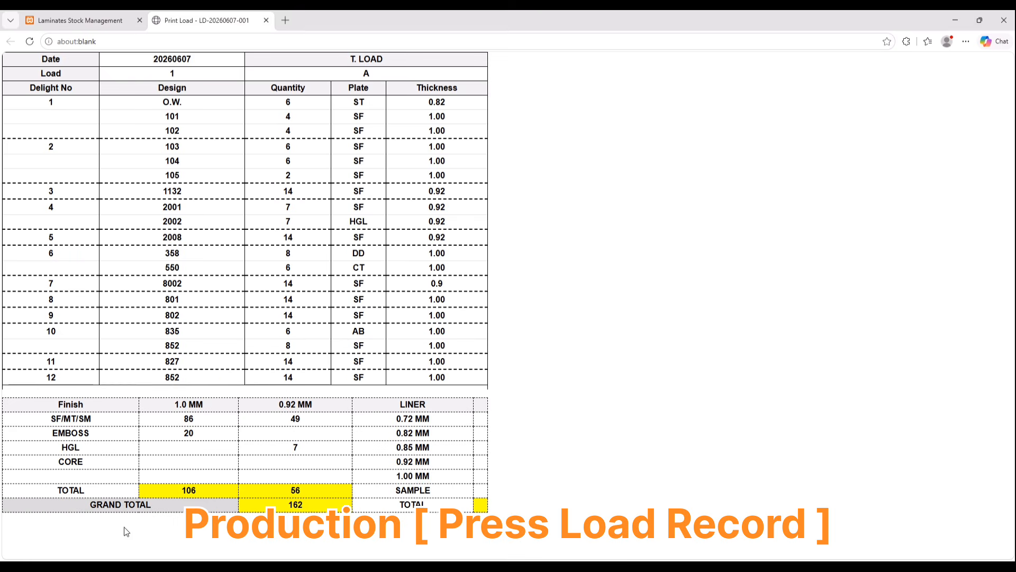
pyautogui.click(267, 20)
pyautogui.click(865, 199)
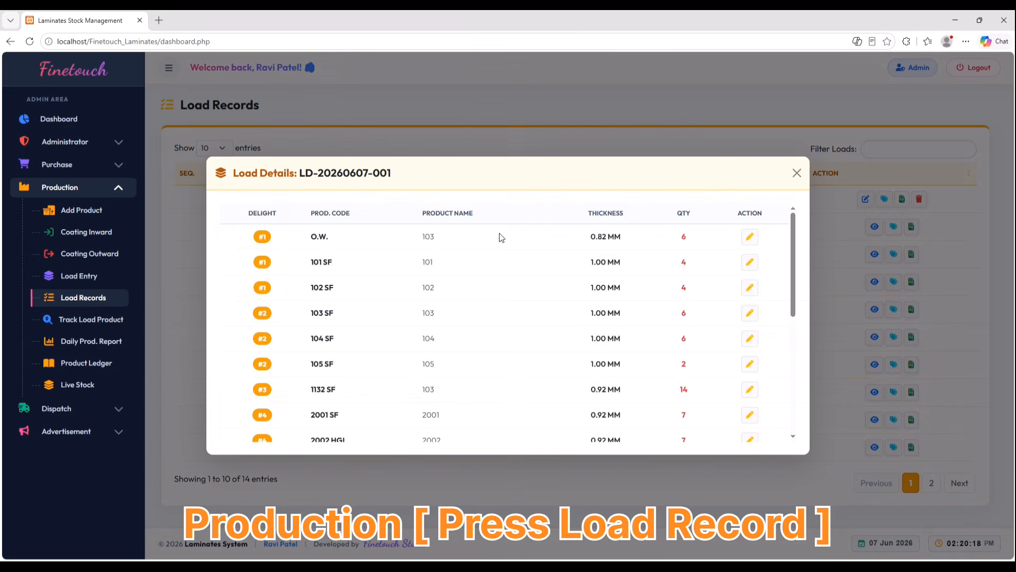
pyautogui.click(759, 238)
pyautogui.click(333, 237)
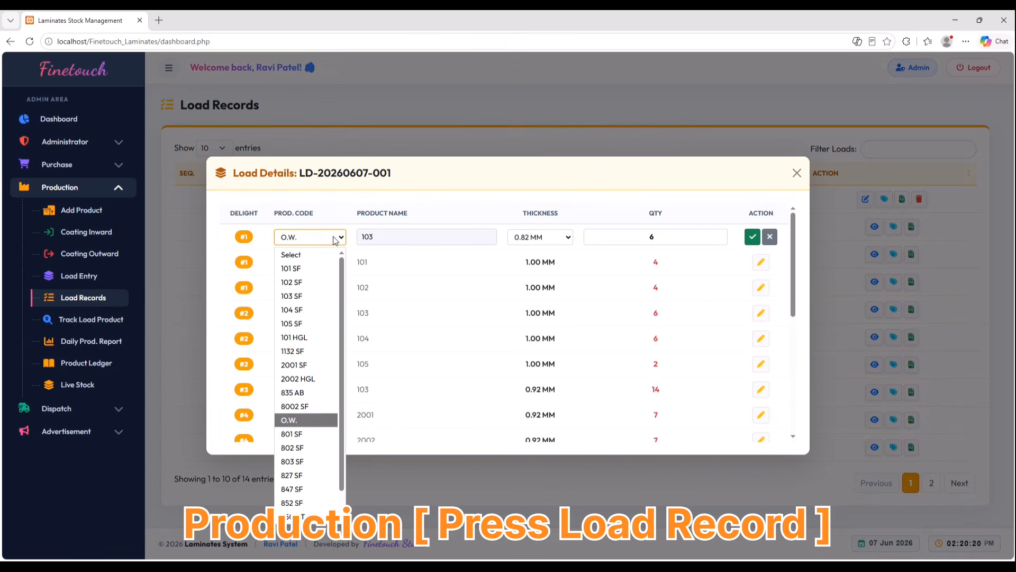
pyautogui.click(321, 267)
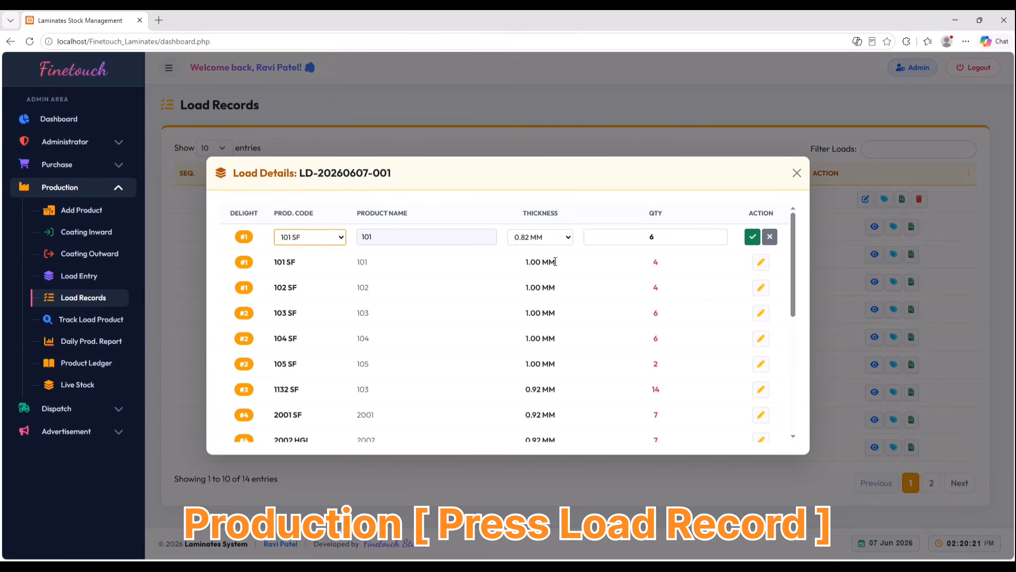
pyautogui.click(753, 237)
pyautogui.click(797, 172)
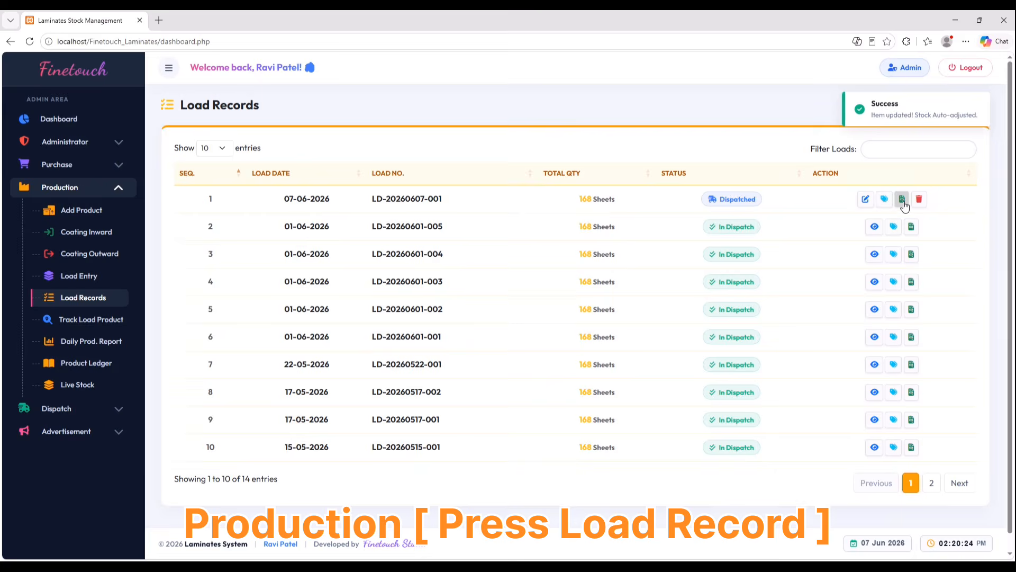
pyautogui.click(902, 200)
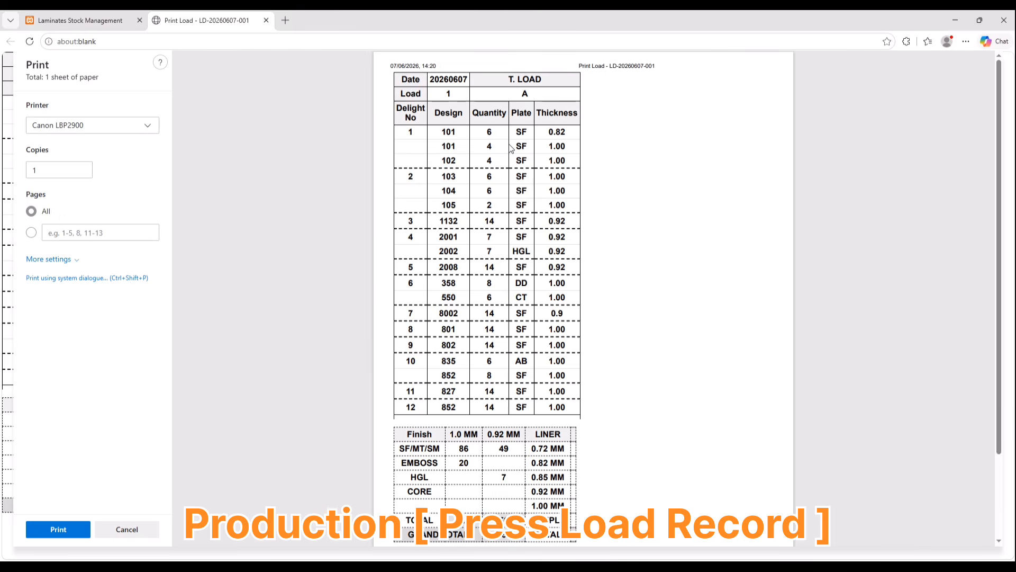
pyautogui.scroll(-2, 527, 251)
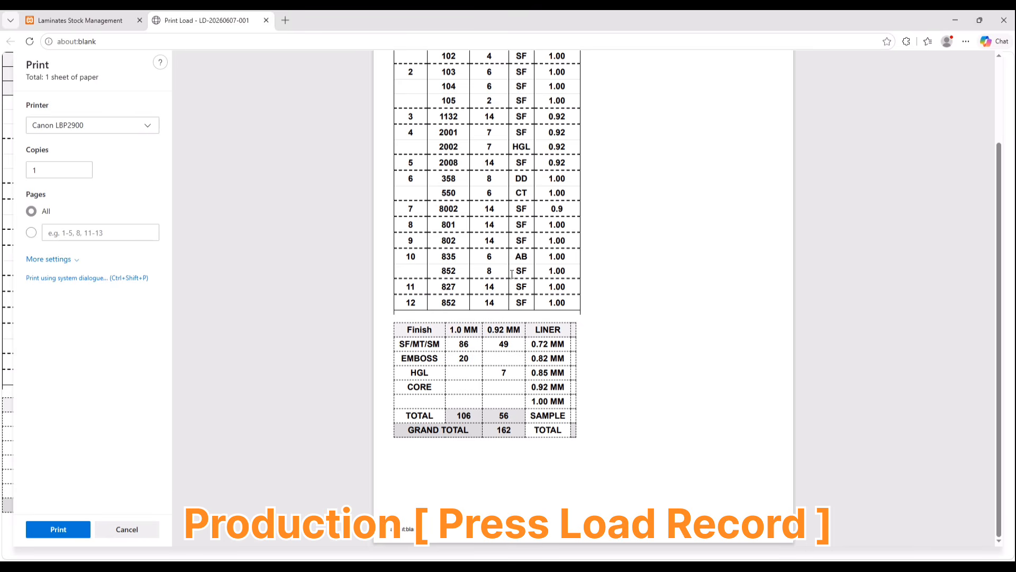
pyautogui.scroll(1, 513, 270)
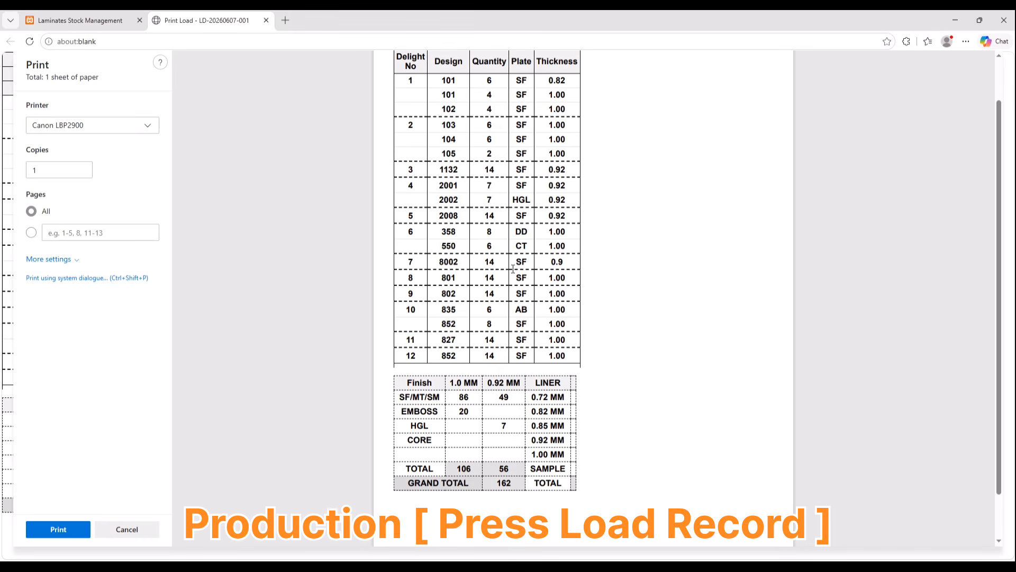
pyautogui.scroll(1, 513, 269)
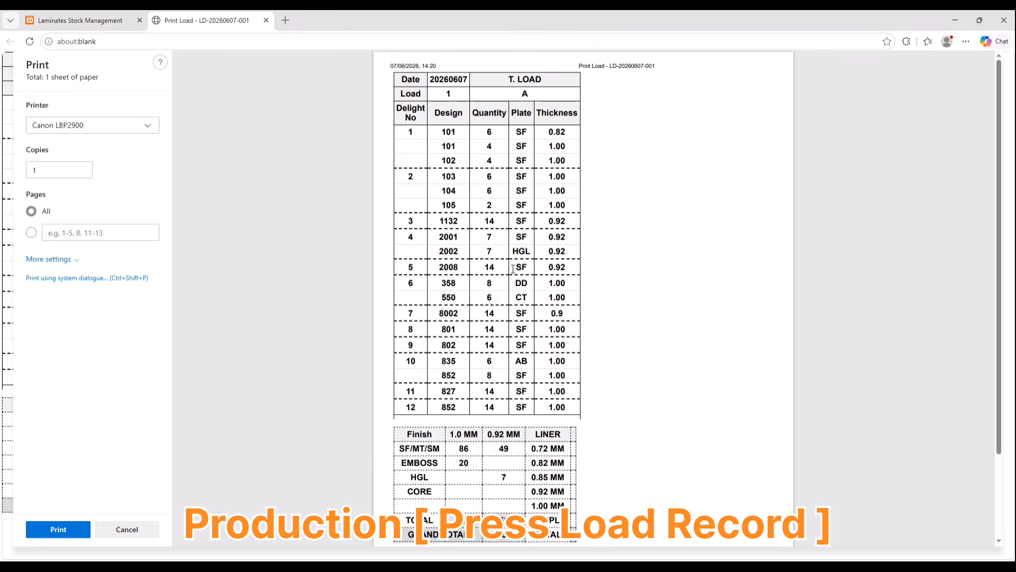
pyautogui.click(267, 20)
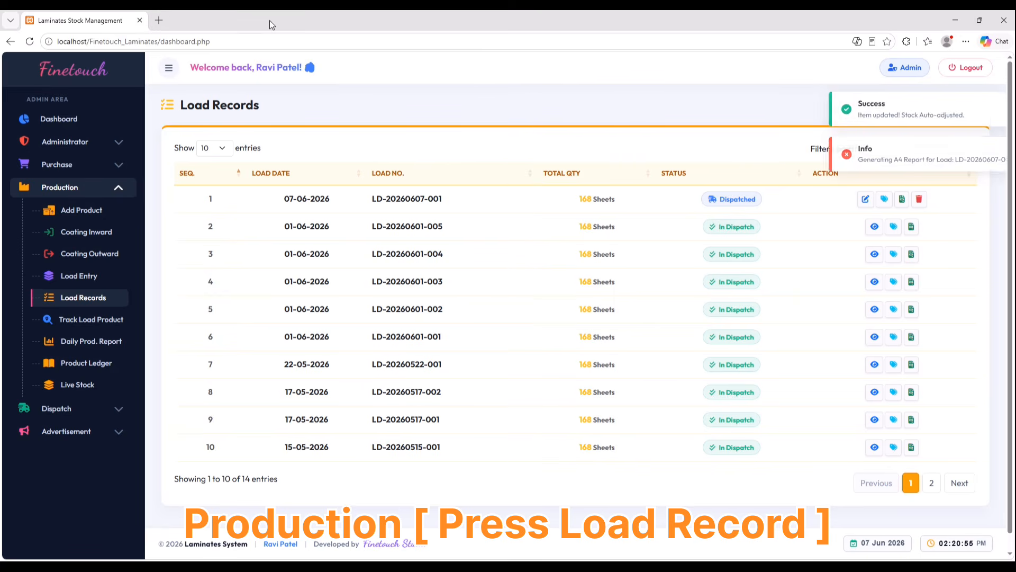
pyautogui.click(920, 204)
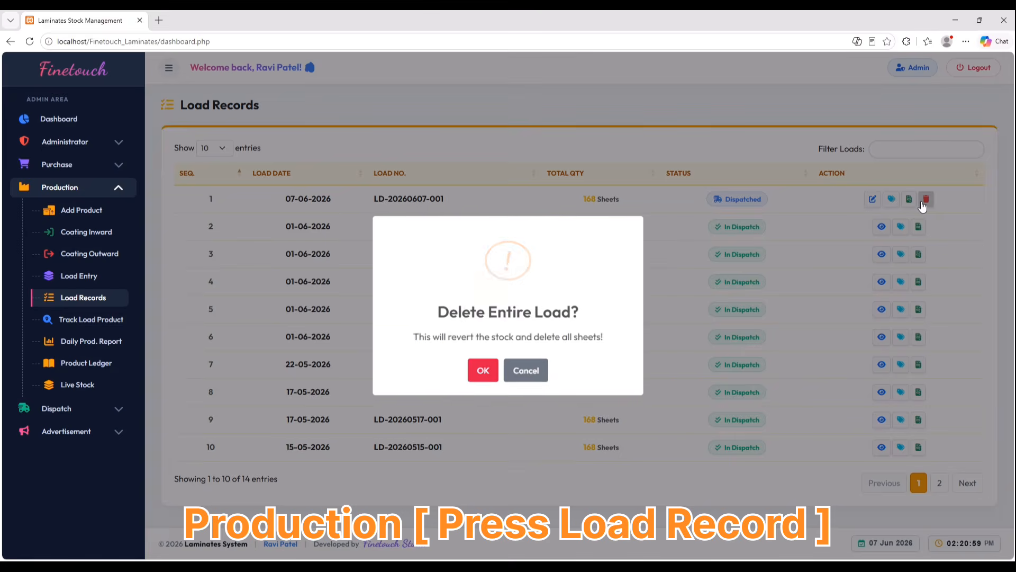
pyautogui.click(531, 375)
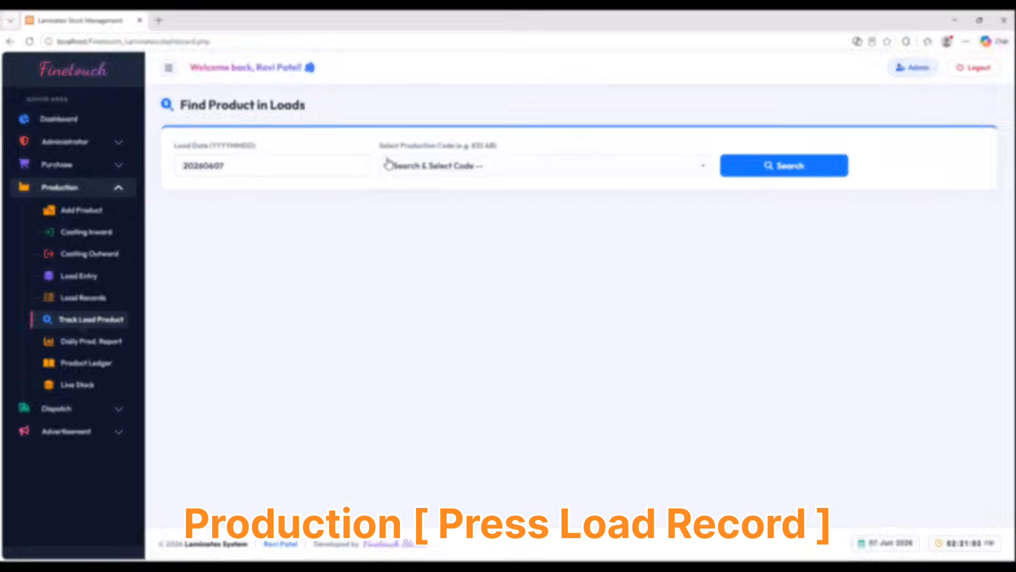
# Track production codes 101 HGL and 101 SF in the loads dated 20260607.
pyautogui.click(422, 165)
pyautogui.click(433, 227)
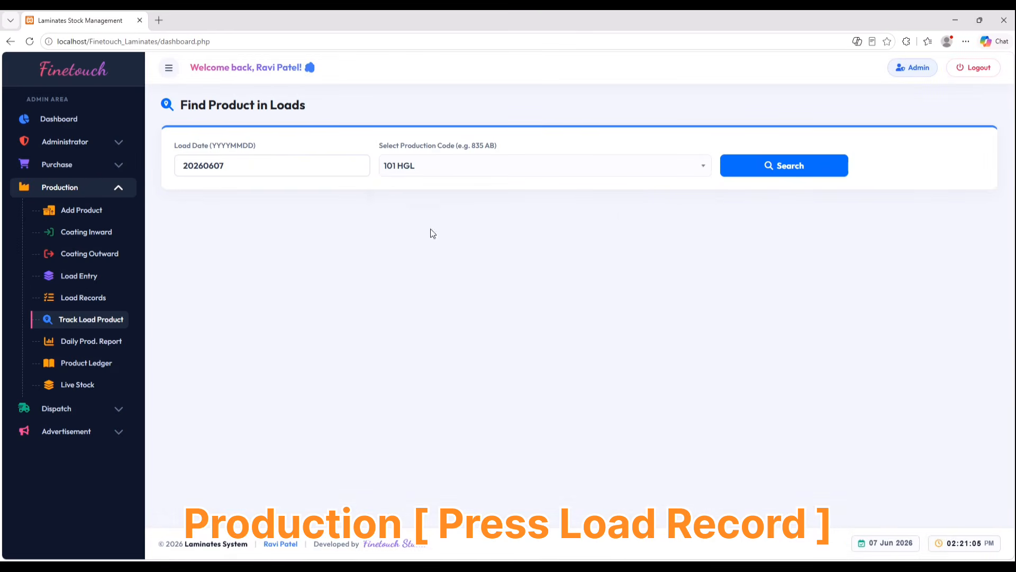
pyautogui.click(796, 175)
pyautogui.click(426, 165)
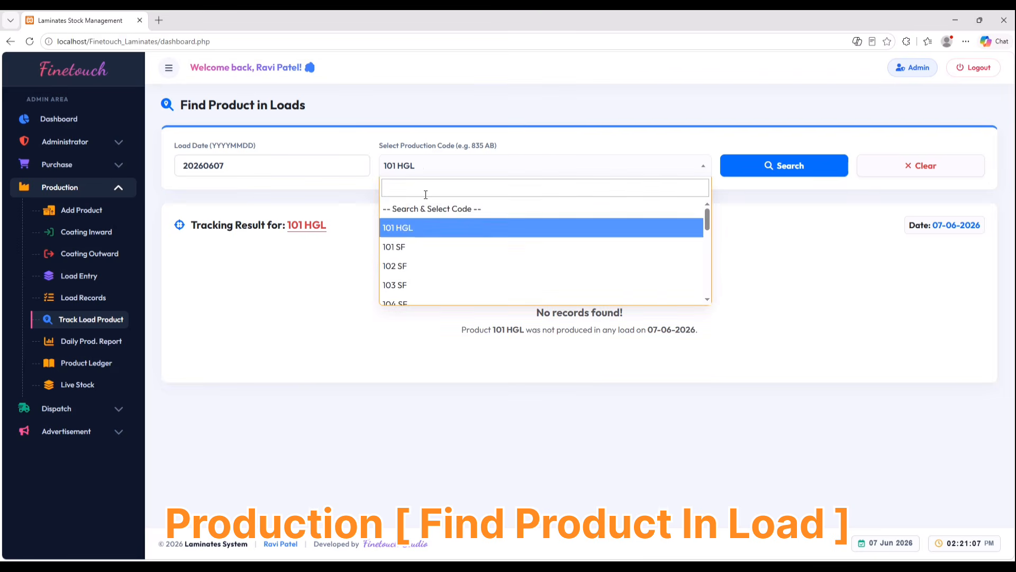
pyautogui.click(427, 247)
pyautogui.click(803, 170)
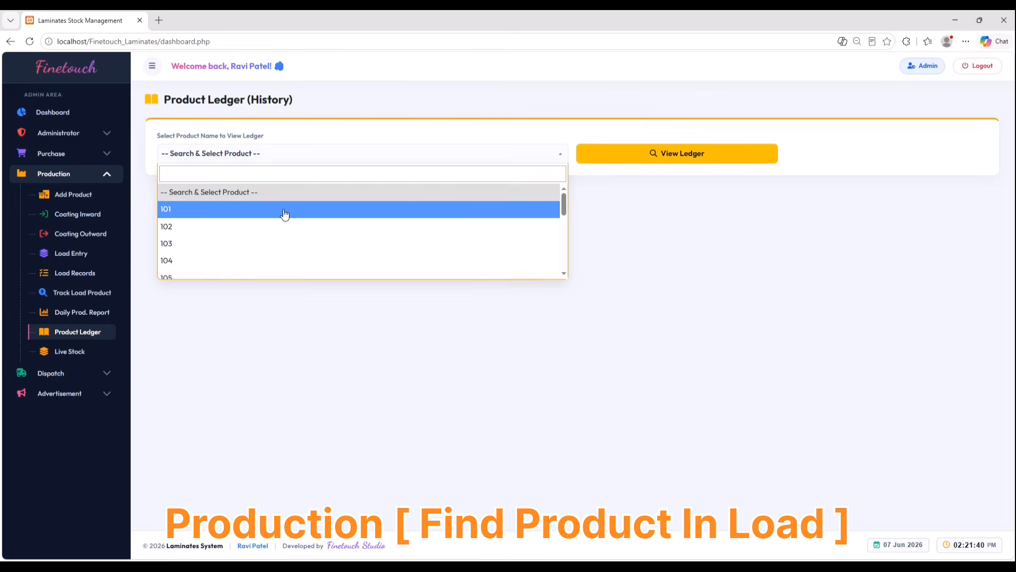
# View the product ledger history of product 101.
pyautogui.click(284, 210)
pyautogui.click(613, 153)
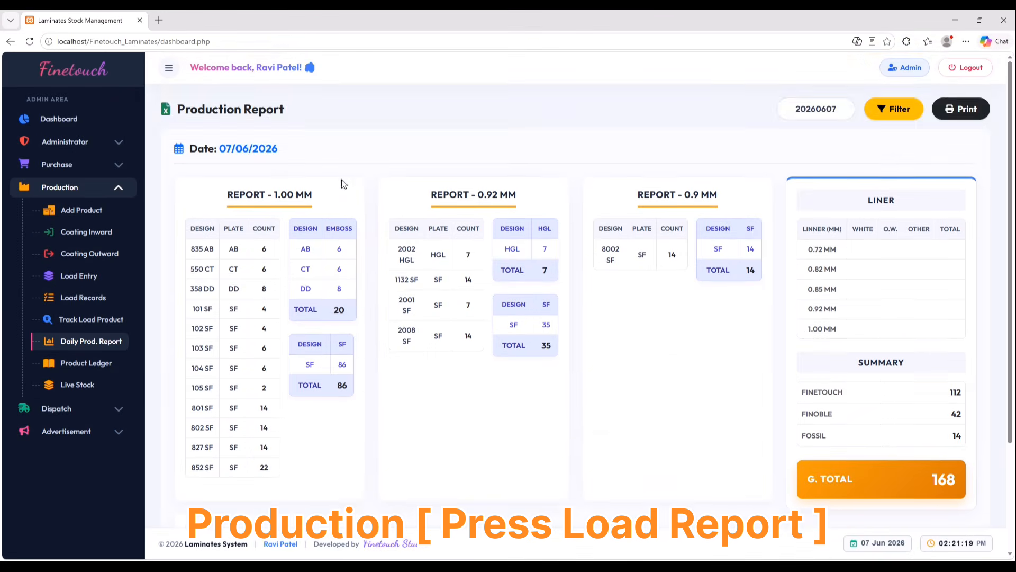
# Examine the daily production report for 07/06/2026, covering every thickness section, the liner table and the brand summary.
pyautogui.scroll(-3, 381, 227)
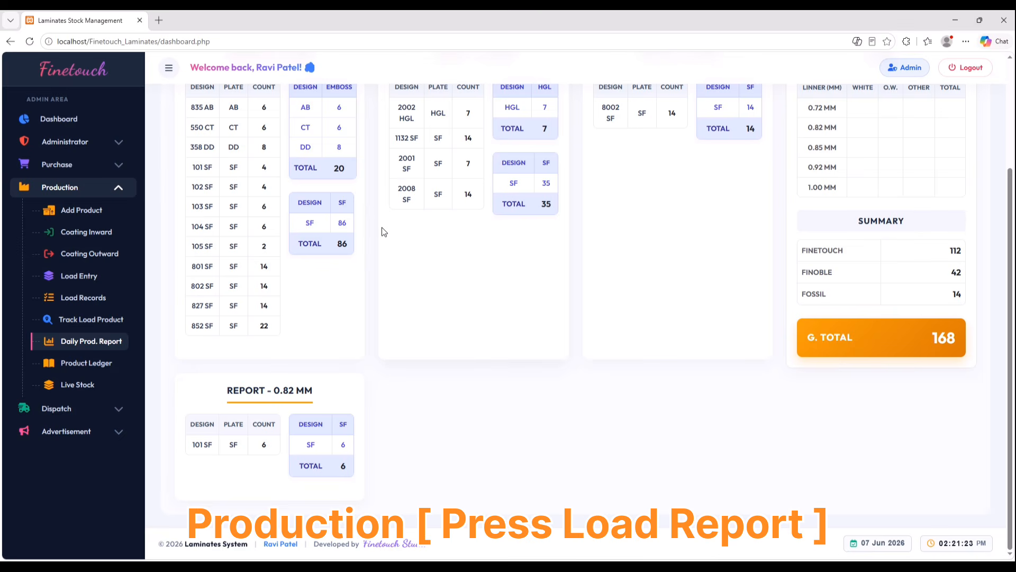
pyautogui.scroll(1, 382, 231)
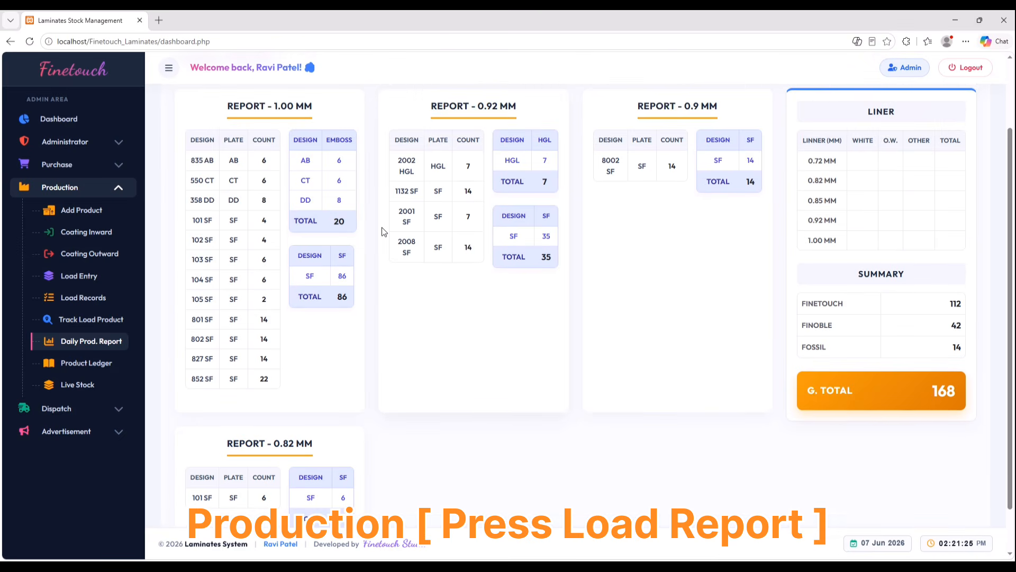
pyautogui.scroll(1, 382, 227)
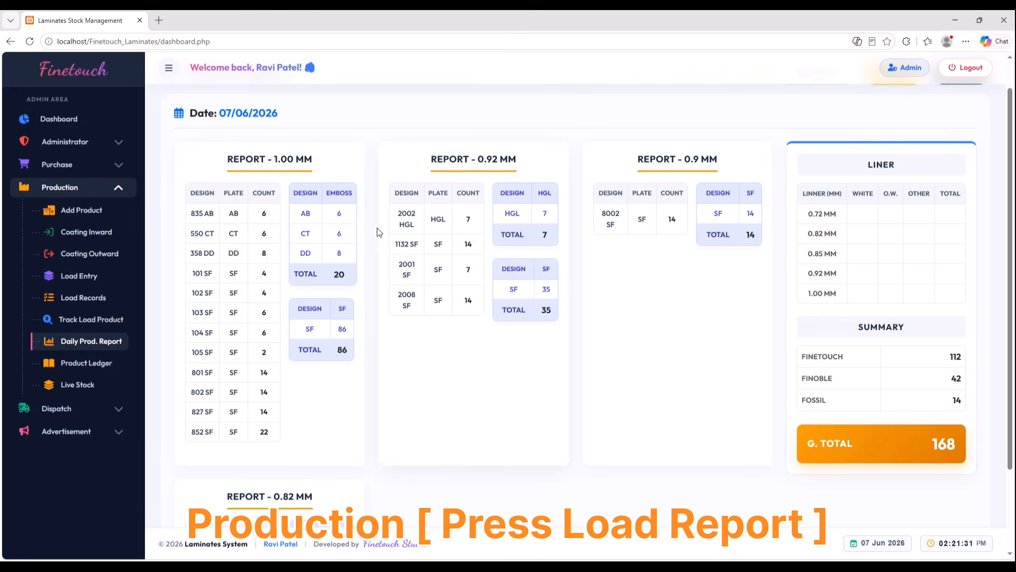
pyautogui.hotkey('ctrl', '-')
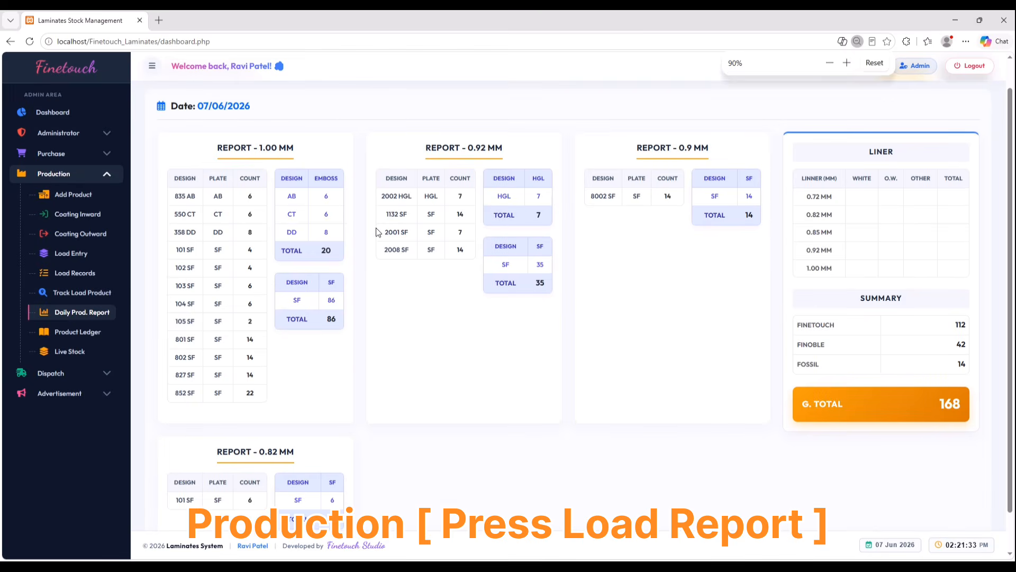
pyautogui.scroll(-1, 376, 228)
pyautogui.scroll(2, 375, 231)
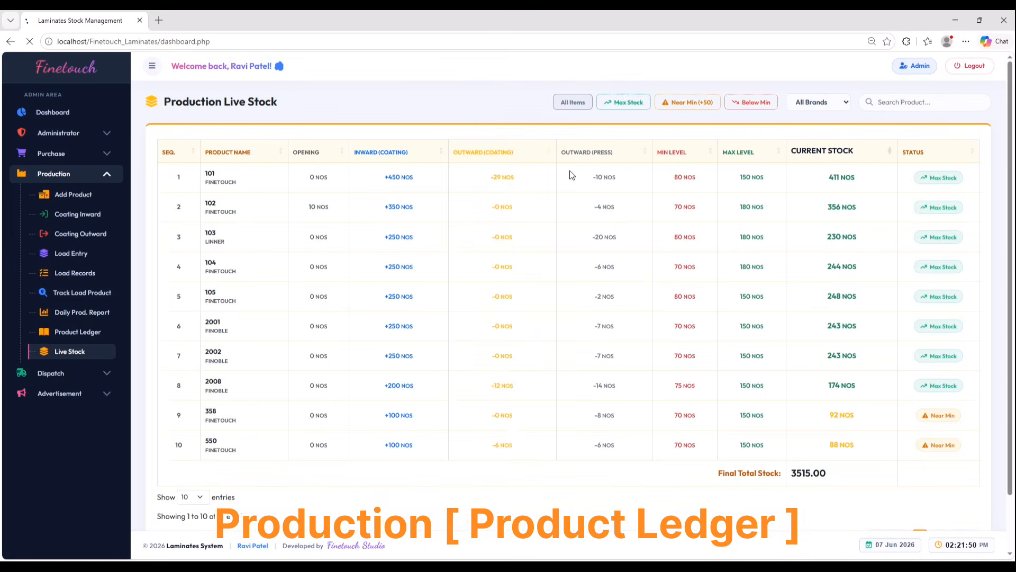
# Review the production live stock by Max Stock, Near Min (+50) and Below Min in turn, and return to all items.
pyautogui.scroll(-1, 699, 274)
pyautogui.scroll(1, 703, 278)
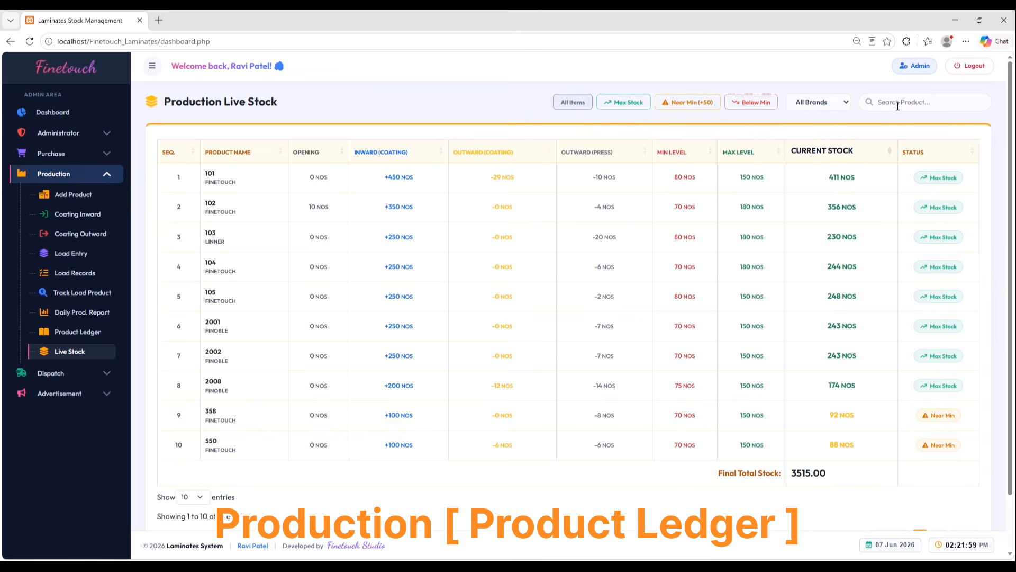
pyautogui.click(644, 103)
pyautogui.click(690, 103)
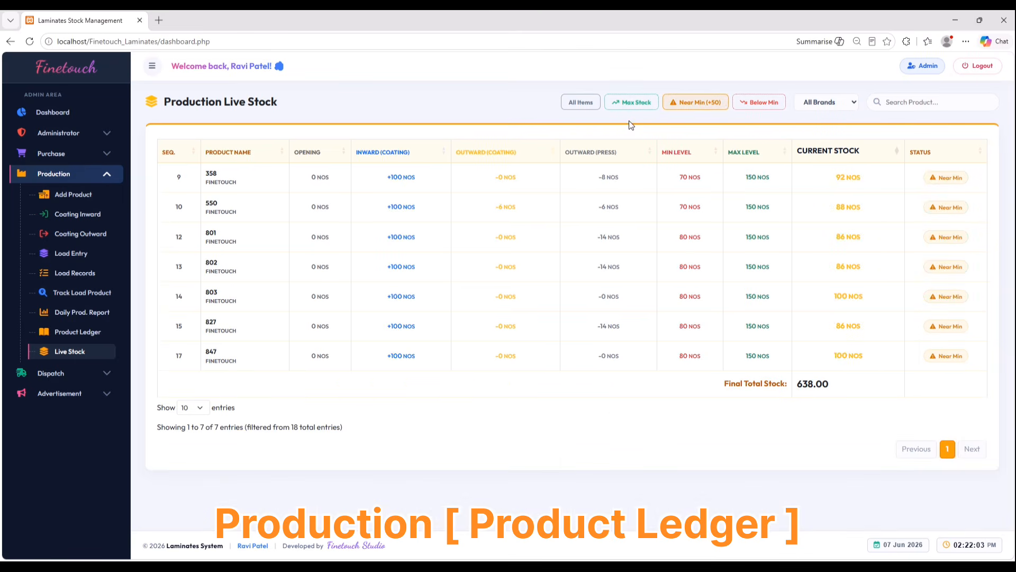
pyautogui.click(763, 103)
pyautogui.click(593, 103)
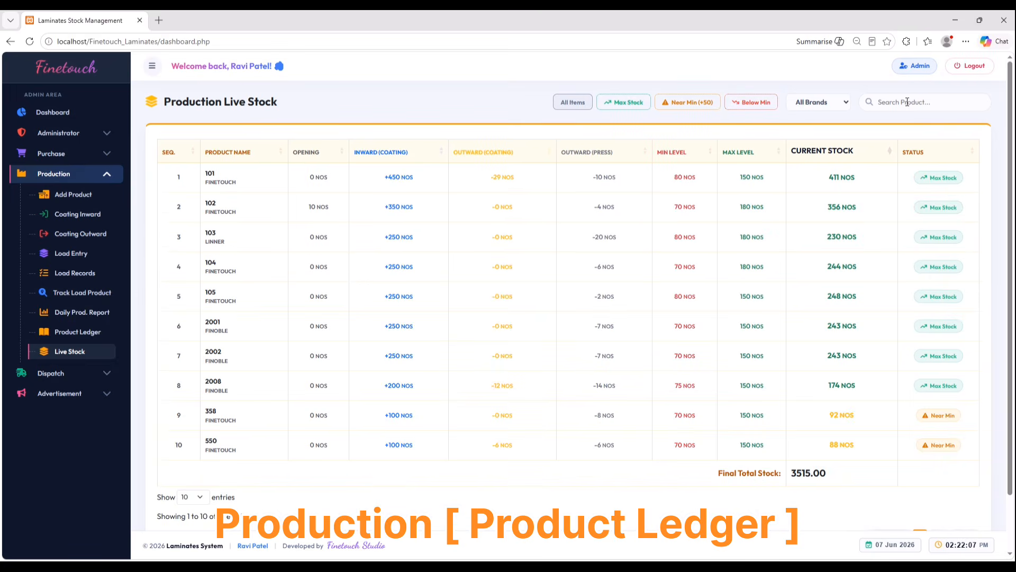
# Examine the second page of the unfiltered live stock list and go back to the first page.
pyautogui.scroll(-2, 778, 279)
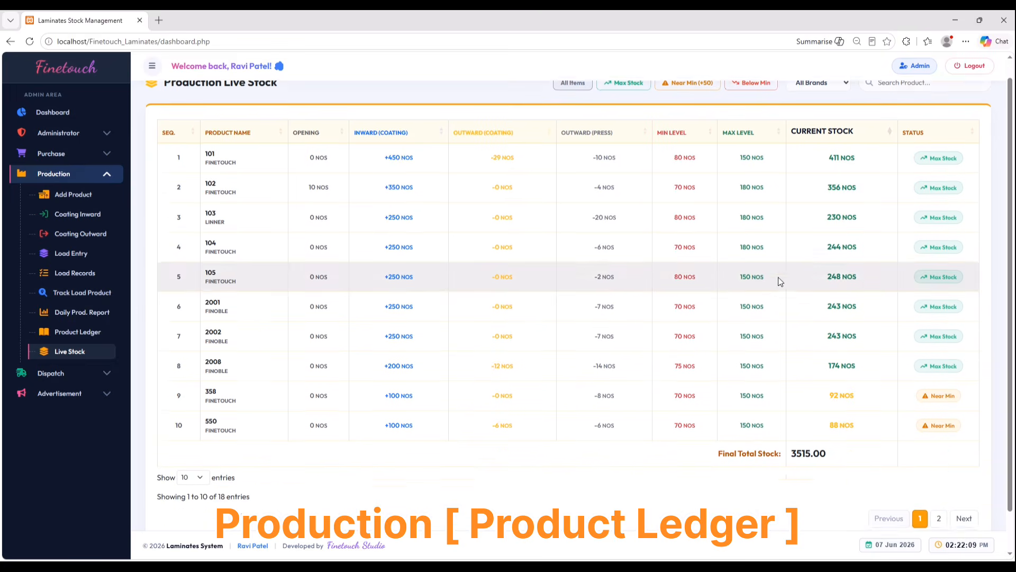
pyautogui.click(939, 475)
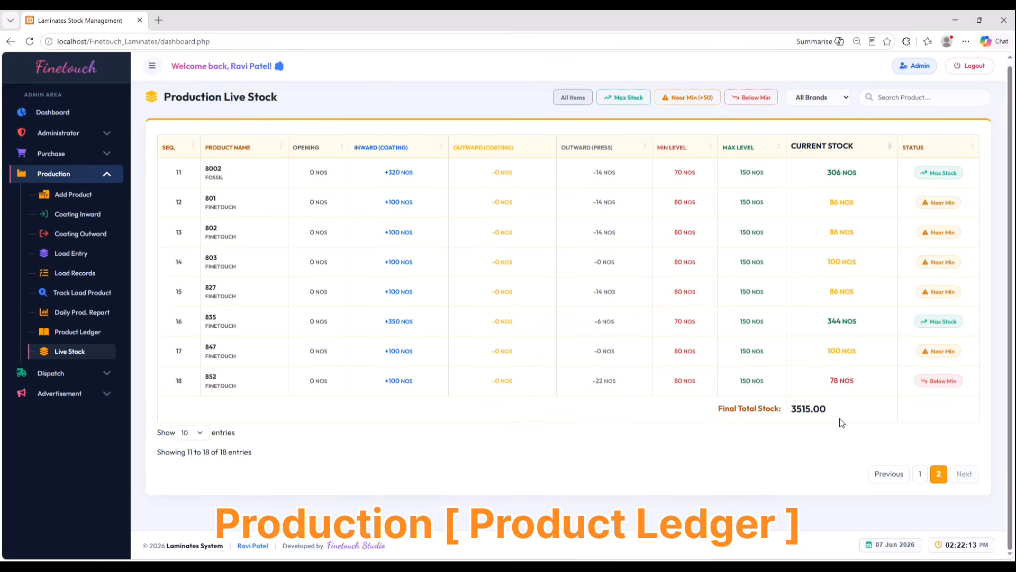
pyautogui.click(920, 474)
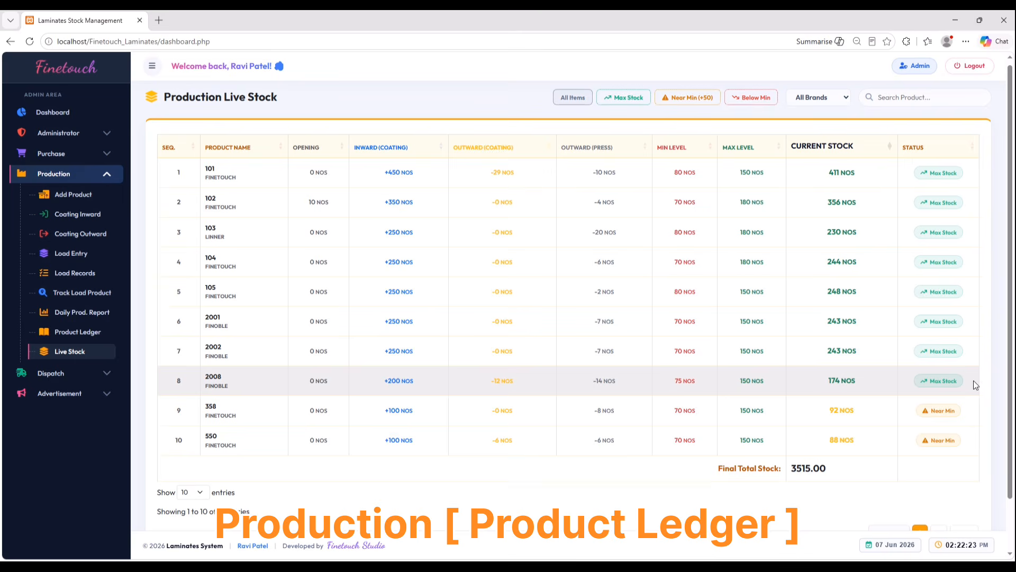
# Filter the live stock list by Max Stock and Near Min (+50) again, ending on the Below Min products.
pyautogui.click(635, 100)
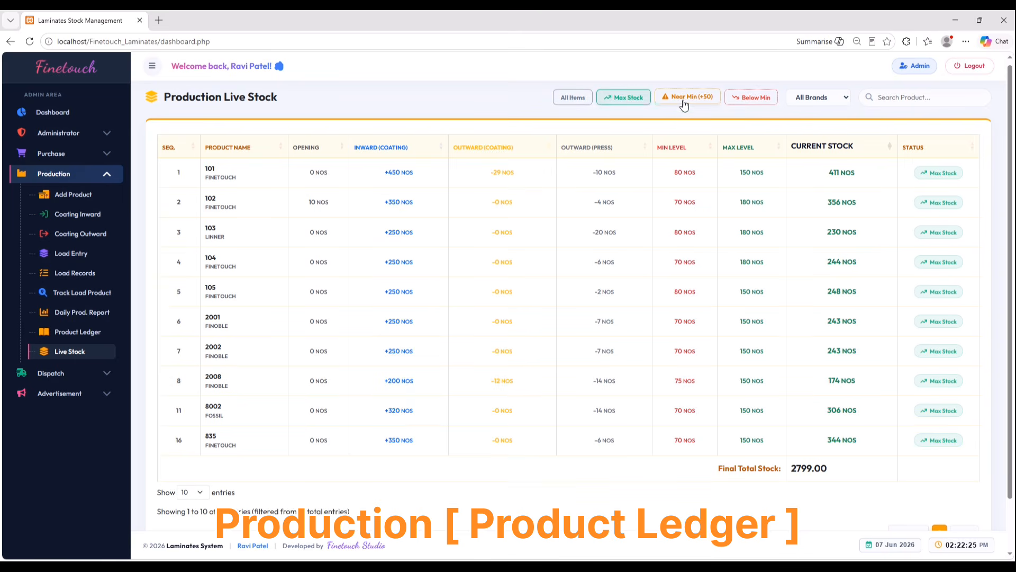
pyautogui.click(685, 103)
pyautogui.click(759, 101)
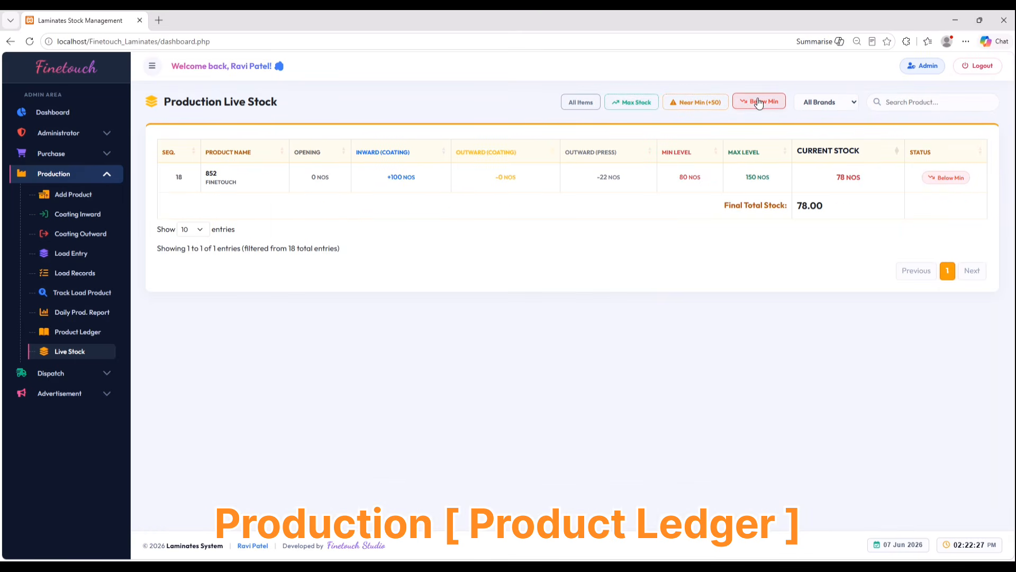